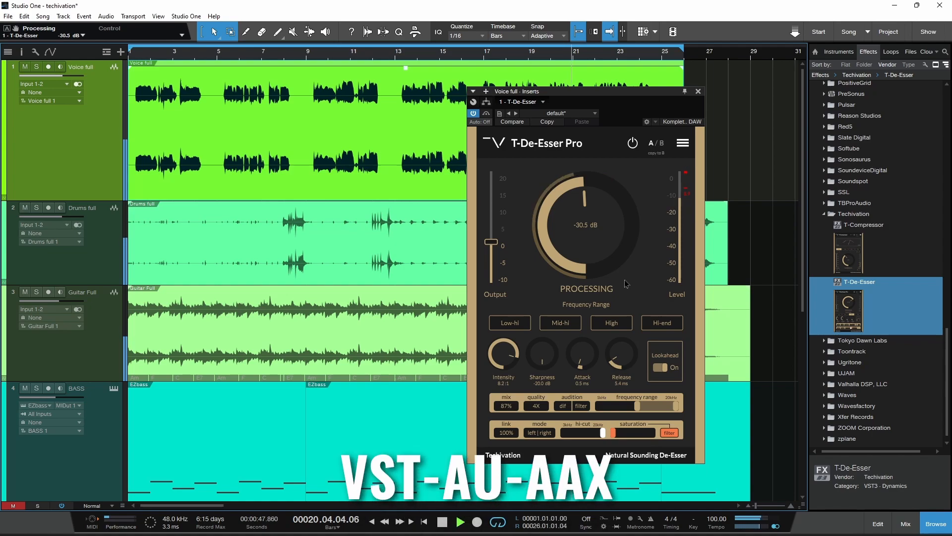
# Raise the de-esser's mix to 90%, extend the loop end to bar 28 and stop playback
pyautogui.scroll(3, 506, 406)
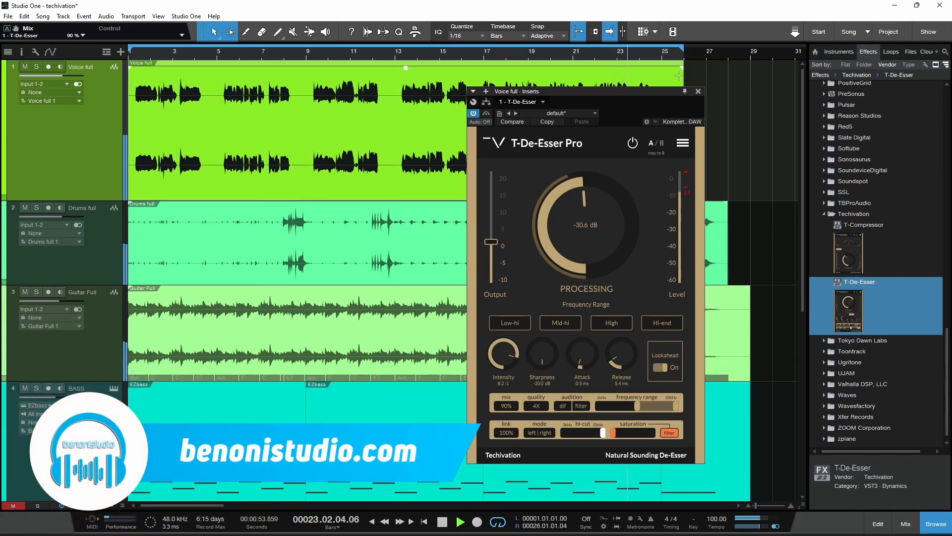
pyautogui.moveTo(683, 48); pyautogui.dragTo(726, 48)
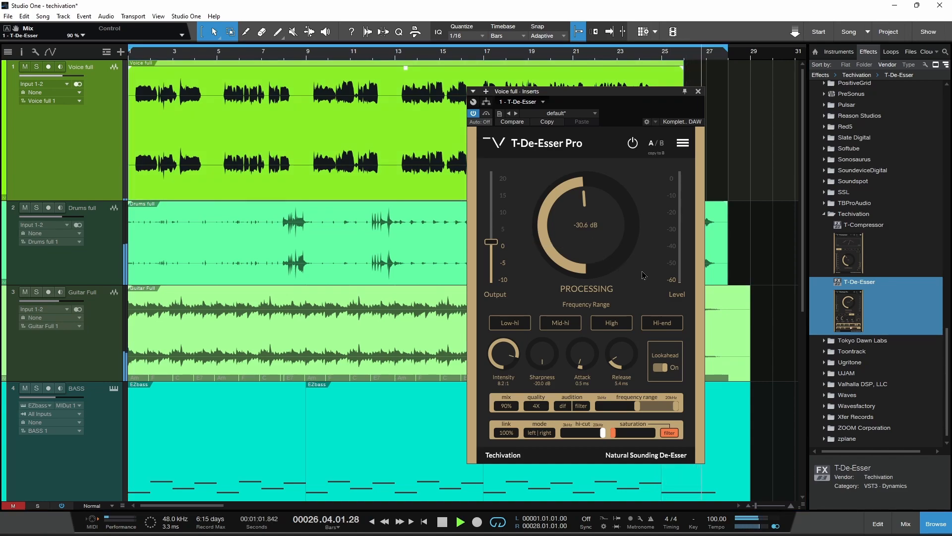
pyautogui.press('space')
pyautogui.press('f')
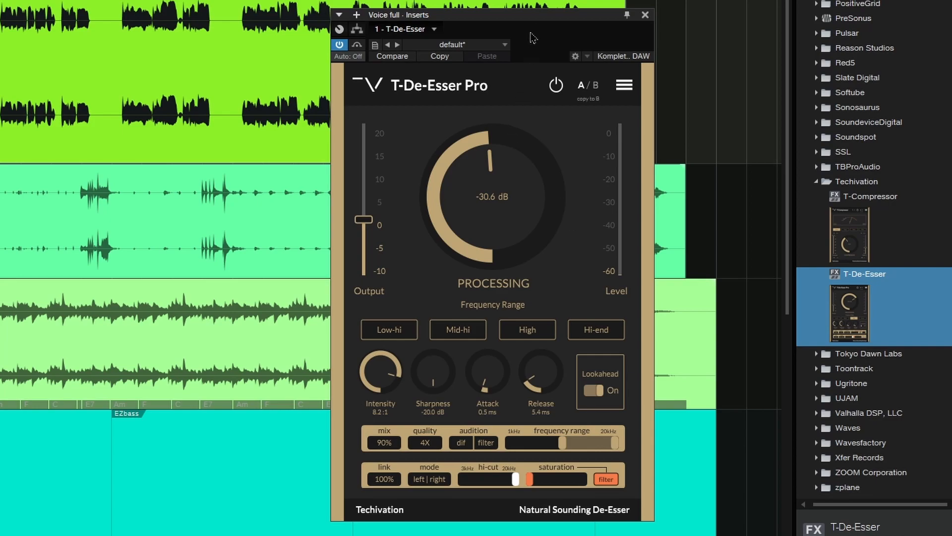
pyautogui.moveTo(542, 28); pyautogui.dragTo(553, 35)
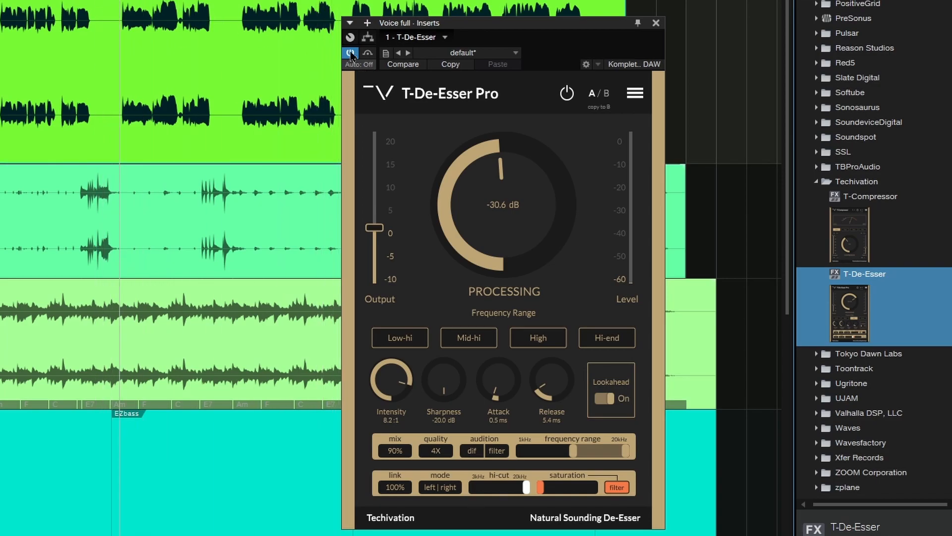
pyautogui.moveTo(541, 27); pyautogui.dragTo(553, 24)
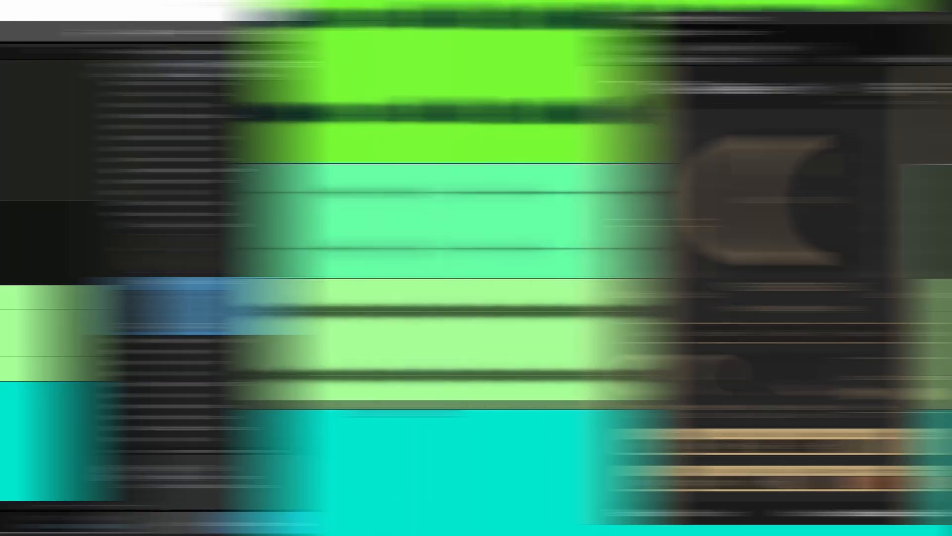
pyautogui.press('space')
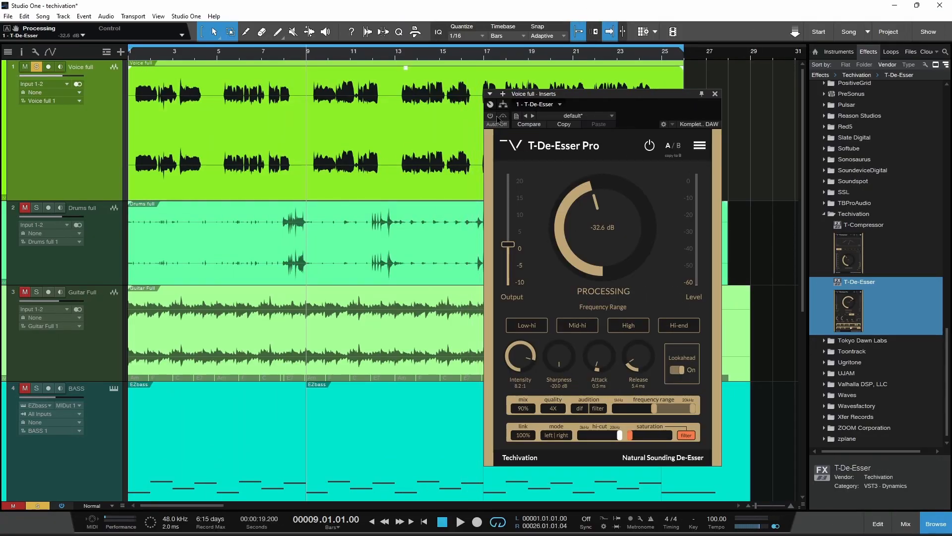
pyautogui.moveTo(521, 272)
pyautogui.moveTo(642, 101); pyautogui.dragTo(623, 97)
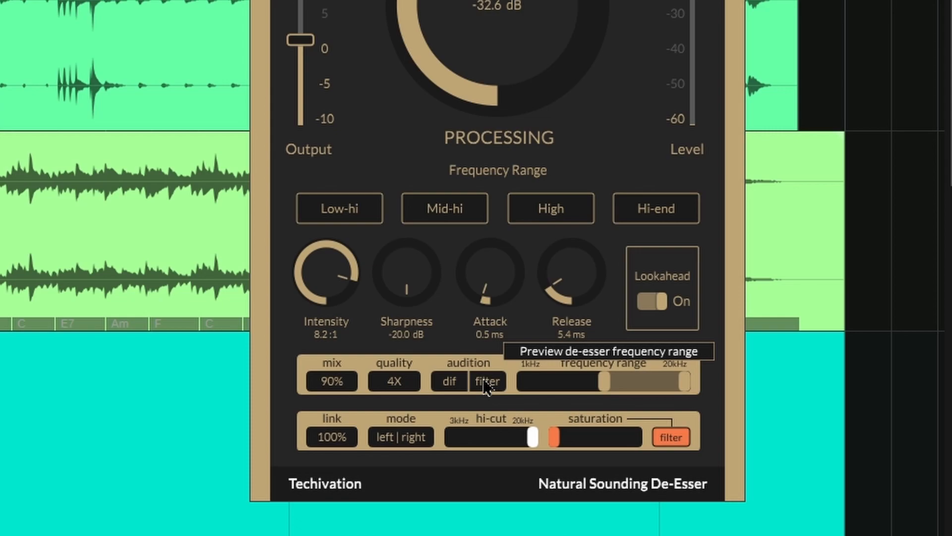
# Turn on the filter audition and adjust the lower limit of the de-esser's frequency range
pyautogui.click(486, 384)
pyautogui.moveTo(632, 381)
pyautogui.mouseDown()
pyautogui.moveTo(618, 383)
pyautogui.moveTo(634, 383)
pyautogui.mouseUp()
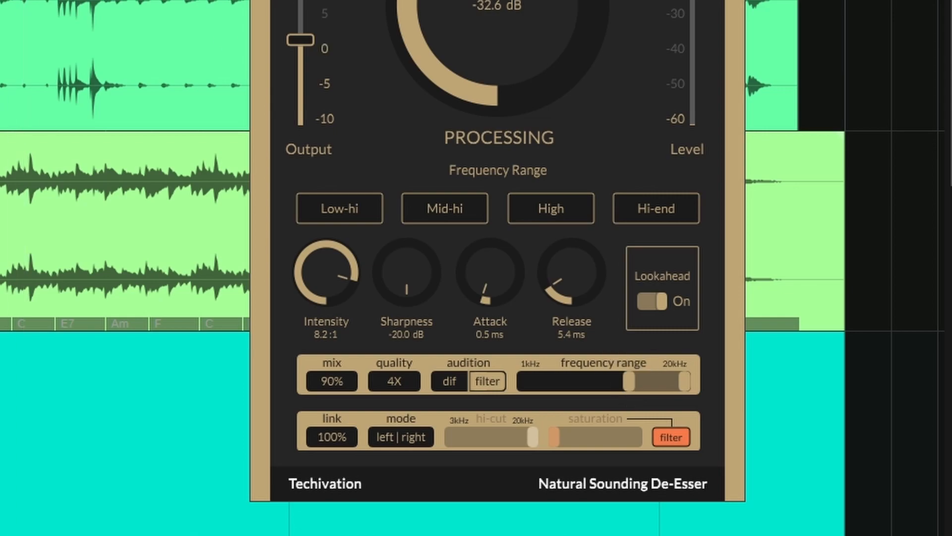
pyautogui.moveTo(628, 388)
pyautogui.mouseDown()
pyautogui.moveTo(545, 390)
pyautogui.moveTo(641, 385)
pyautogui.mouseUp()
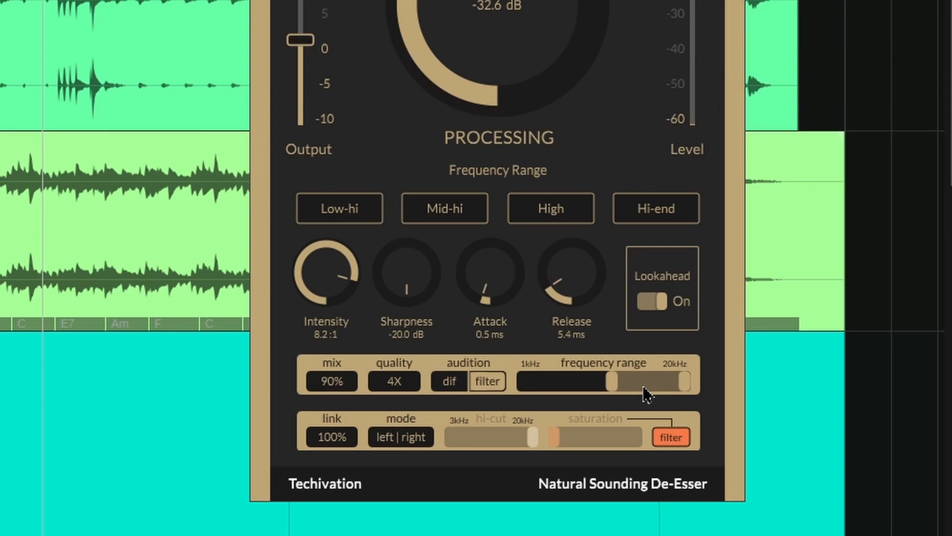
# Try the Low-hi, Mid-hi and High frequency range presets on the voice and choose Hi-end
pyautogui.click(343, 207)
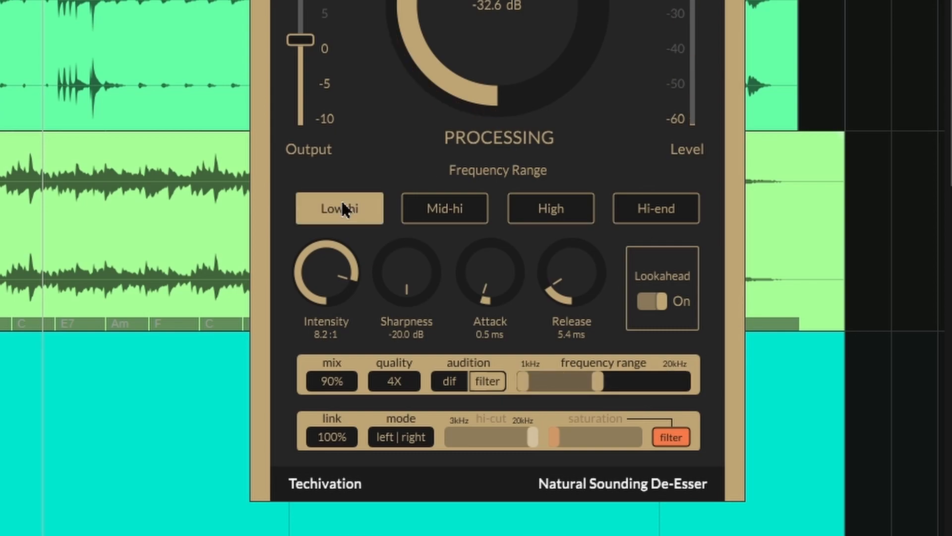
pyautogui.click(456, 209)
pyautogui.click(549, 208)
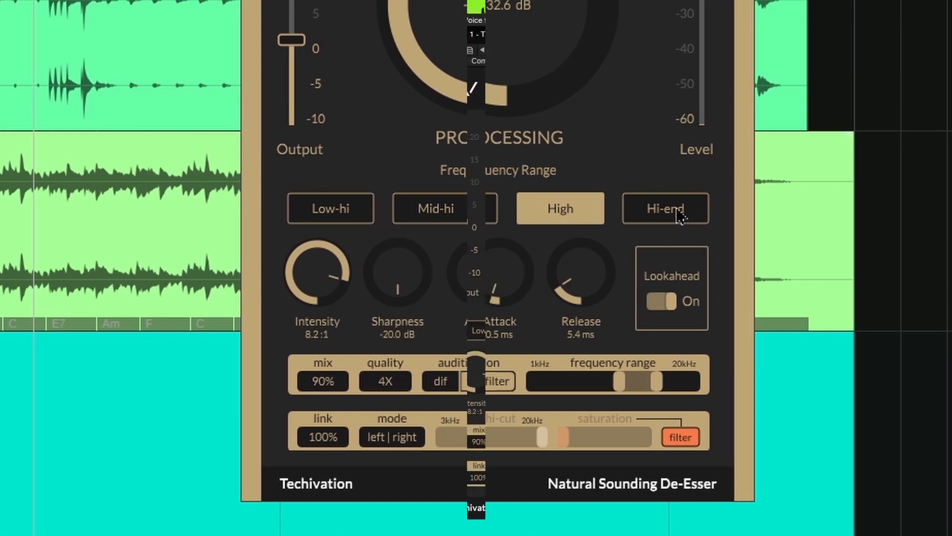
pyautogui.click(663, 210)
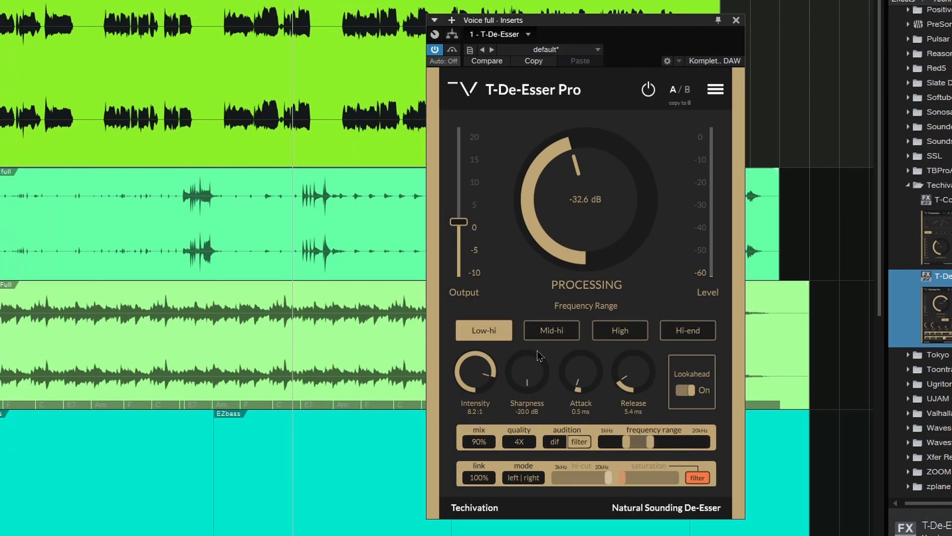
pyautogui.click(700, 331)
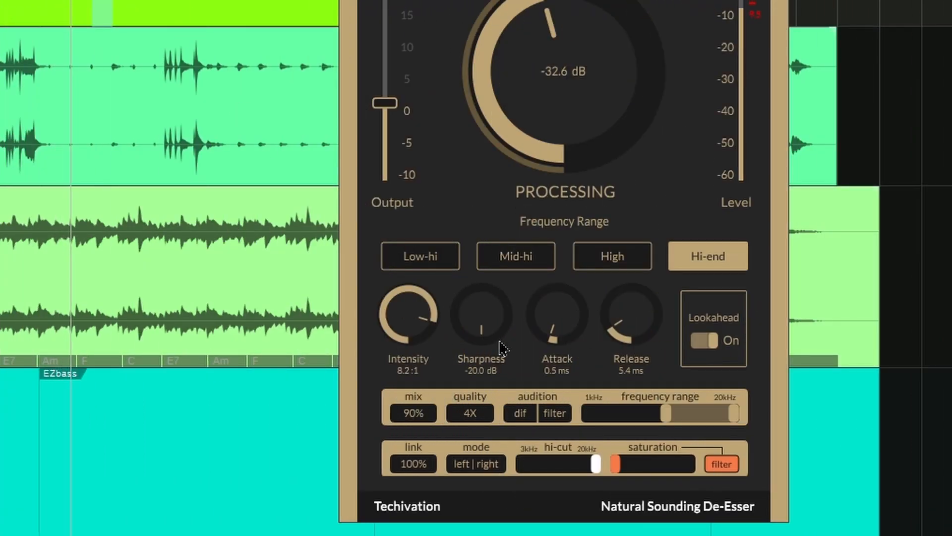
# Audition the filter while sweeping the frequency range down to 1 kHz, and set it back to the upper half reaching 20 kHz
pyautogui.click(552, 413)
pyautogui.moveTo(683, 418); pyautogui.dragTo(675, 412)
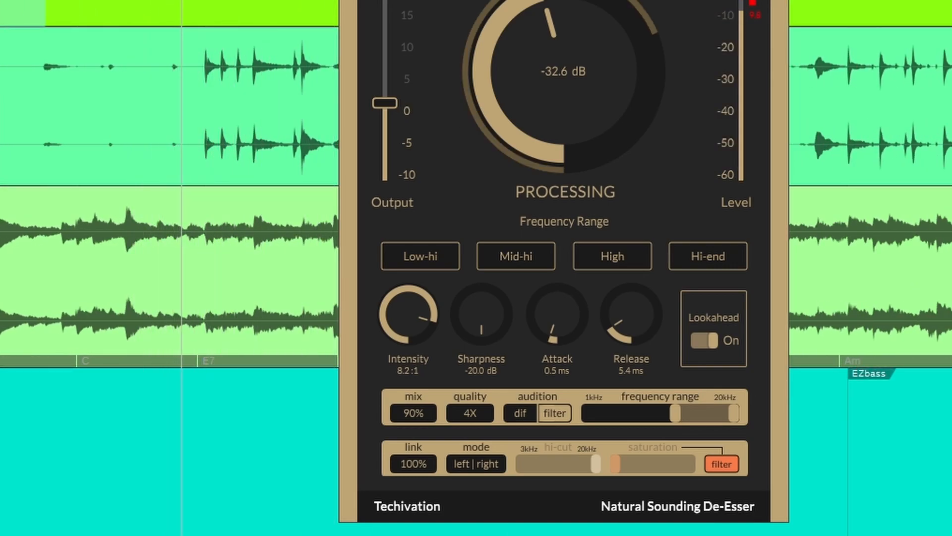
pyautogui.press('space')
pyautogui.moveTo(704, 415); pyautogui.dragTo(616, 416)
pyautogui.press('space')
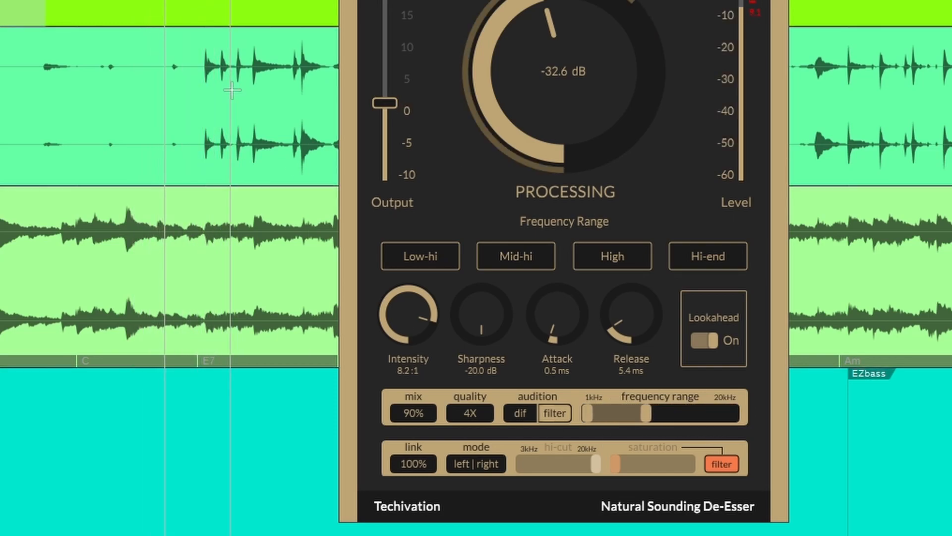
pyautogui.moveTo(620, 423); pyautogui.dragTo(667, 424)
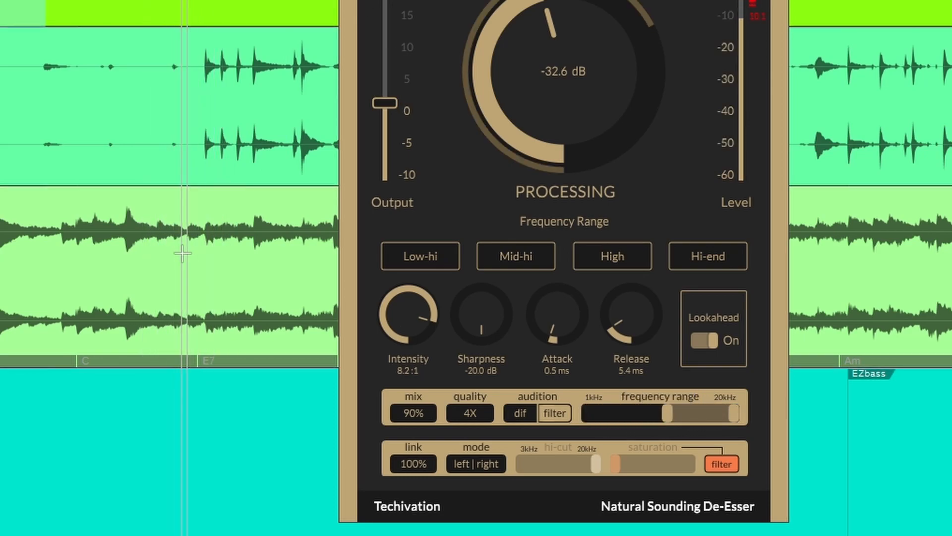
# Audition the difference signal while sweeping processing through -21.5 dB and -52.3 dB to about -30.8 dB, ending with the audition off
pyautogui.click(518, 414)
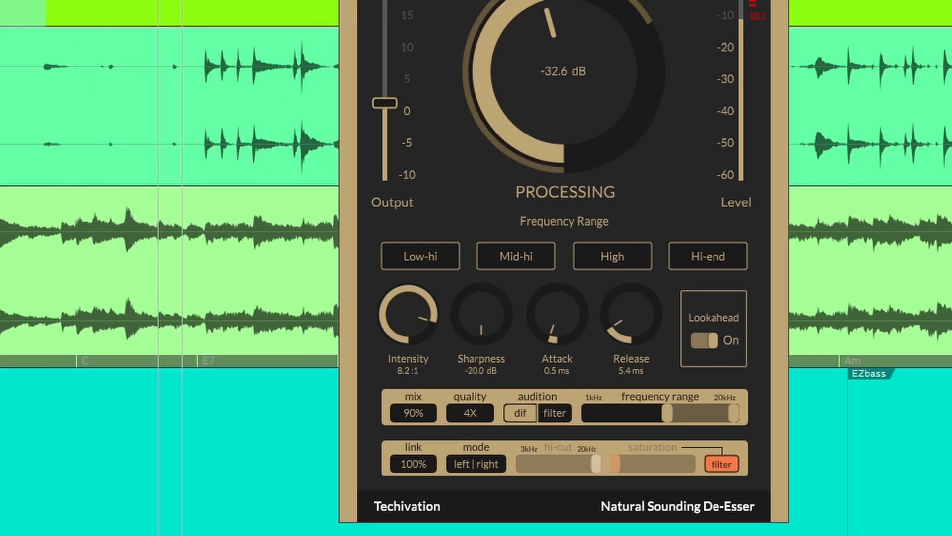
pyautogui.moveTo(543, 103); pyautogui.dragTo(539, 61)
pyautogui.moveTo(590, 31); pyautogui.dragTo(570, 0)
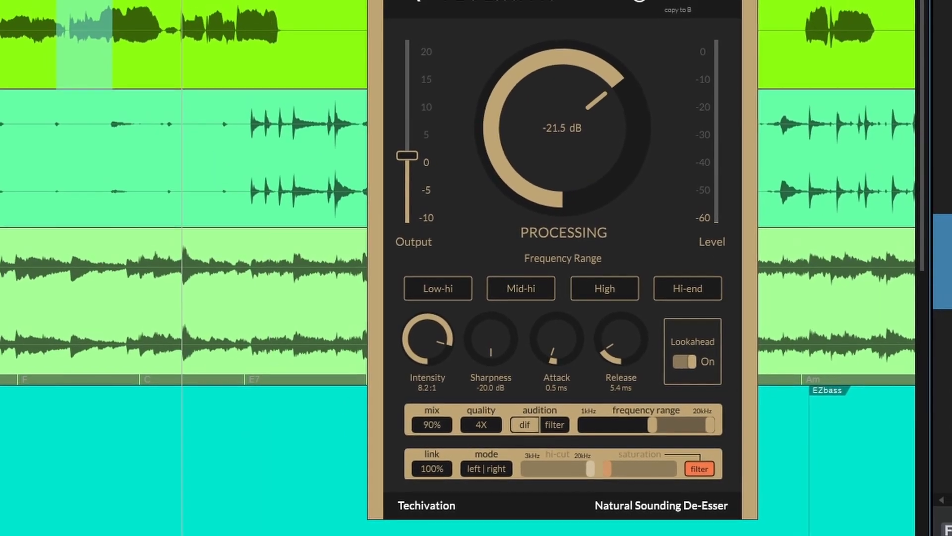
pyautogui.moveTo(528, 188)
pyautogui.mouseDown()
pyautogui.moveTo(528, 155)
pyautogui.moveTo(512, 132)
pyautogui.moveTo(534, 129)
pyautogui.moveTo(564, 185)
pyautogui.moveTo(535, 153)
pyautogui.moveTo(542, 174)
pyautogui.moveTo(548, 167)
pyautogui.moveTo(543, 189)
pyautogui.mouseUp()
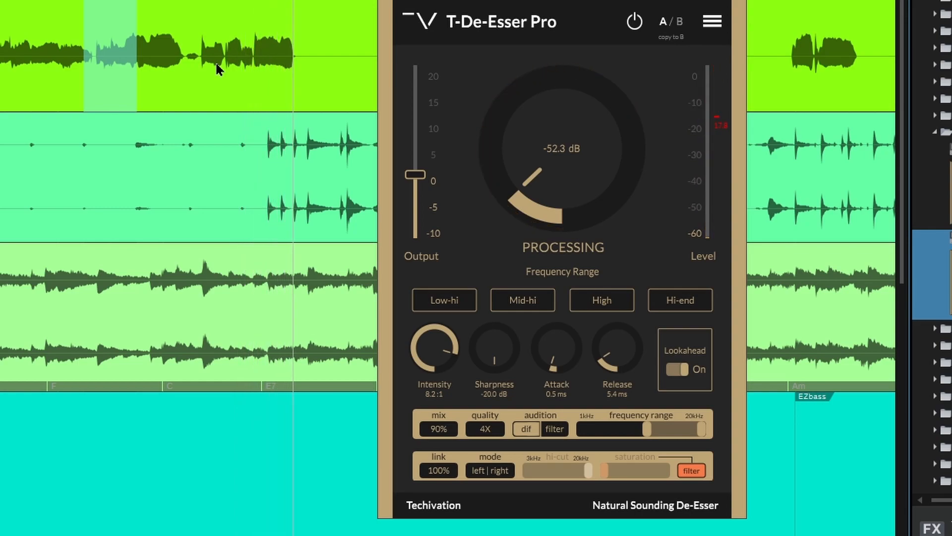
pyautogui.moveTo(575, 185); pyautogui.dragTo(569, 71)
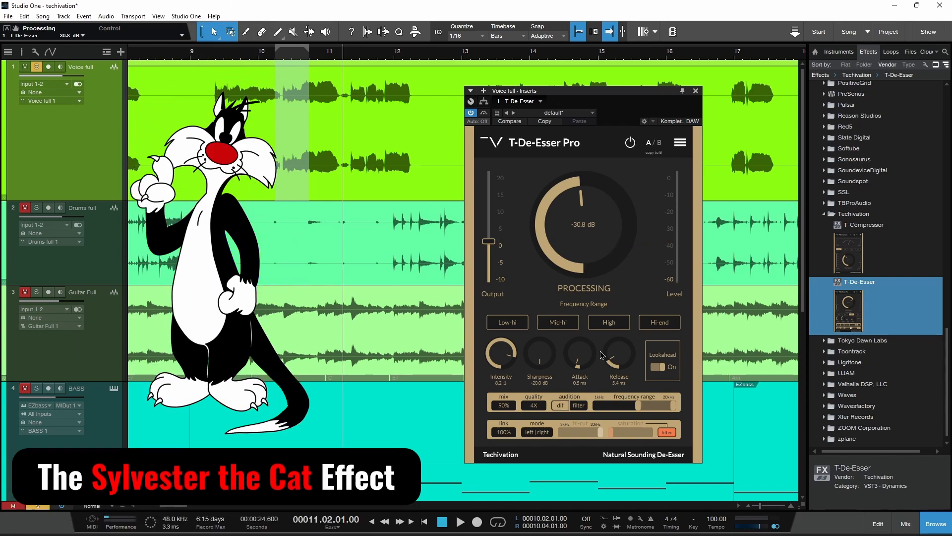
pyautogui.click(569, 409)
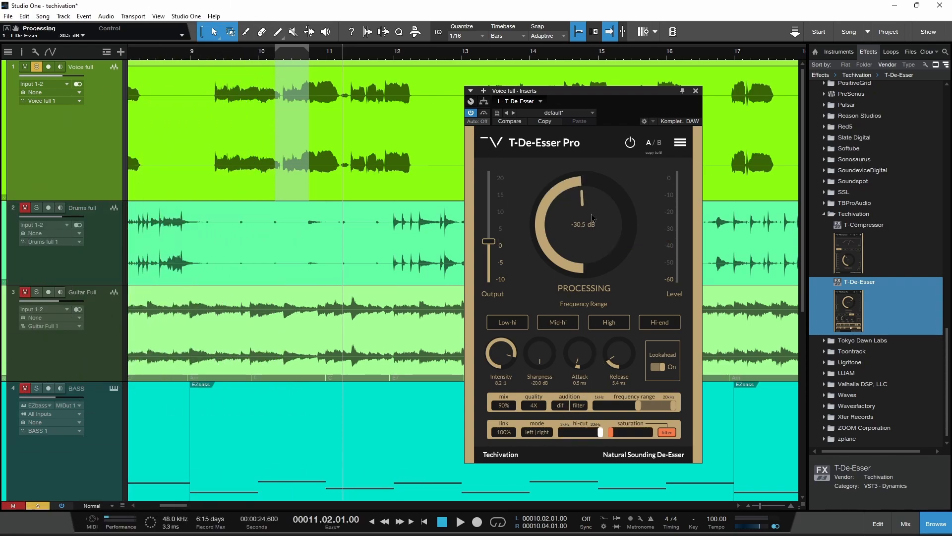
# Play the soloed voice from bar 9 while sweeping processing between -50.5 dB and -23.0 dB, ending at -30.1 dB
pyautogui.click(238, 62)
pyautogui.press('space')
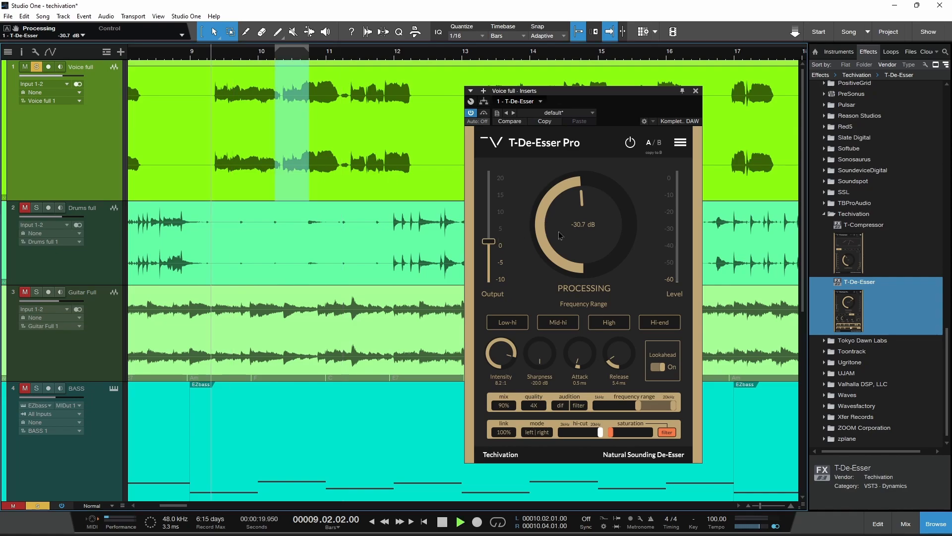
pyautogui.moveTo(575, 245); pyautogui.dragTo(571, 209)
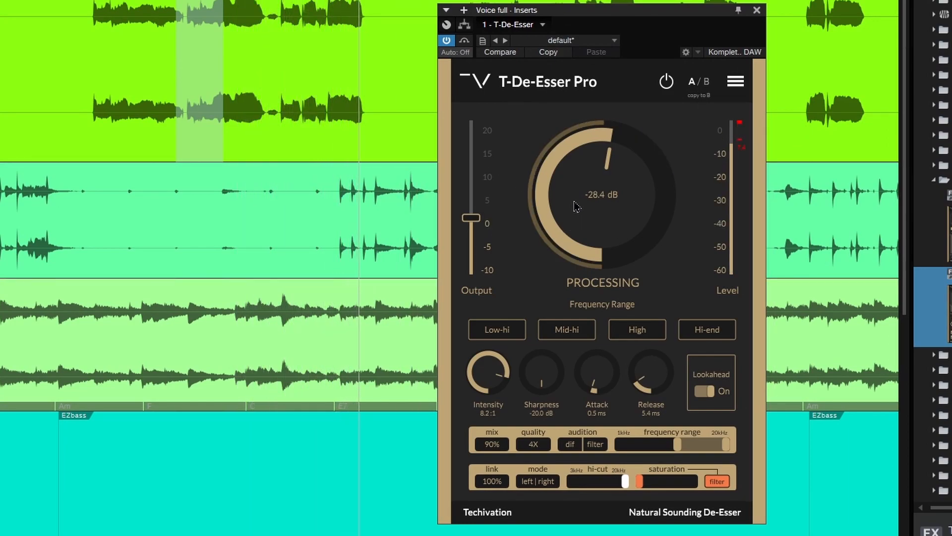
pyautogui.moveTo(575, 205); pyautogui.dragTo(575, 233)
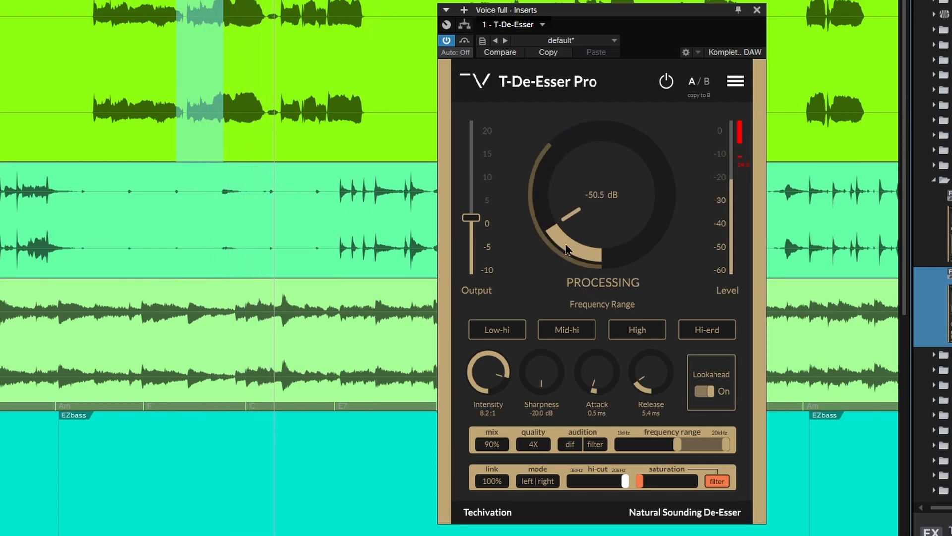
pyautogui.moveTo(590, 230); pyautogui.dragTo(589, 103)
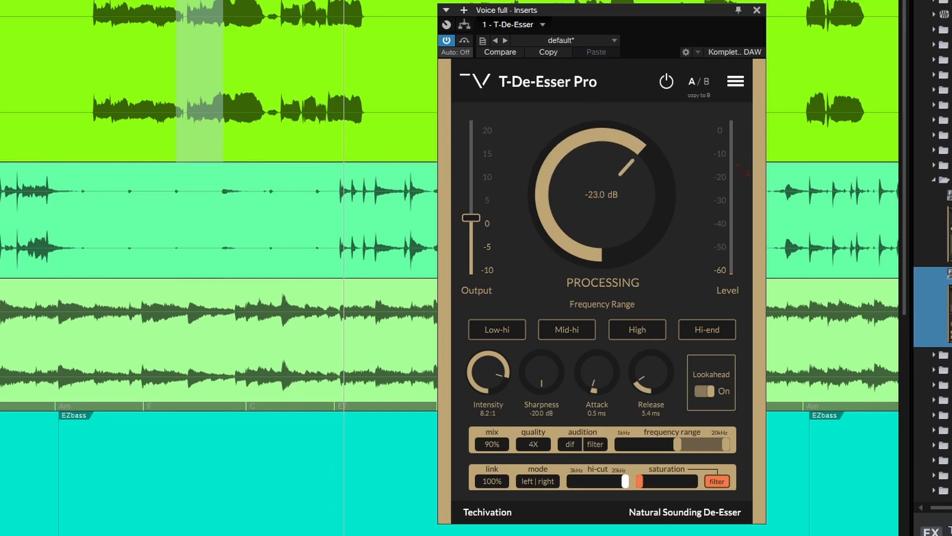
pyautogui.moveTo(578, 191); pyautogui.dragTo(578, 213)
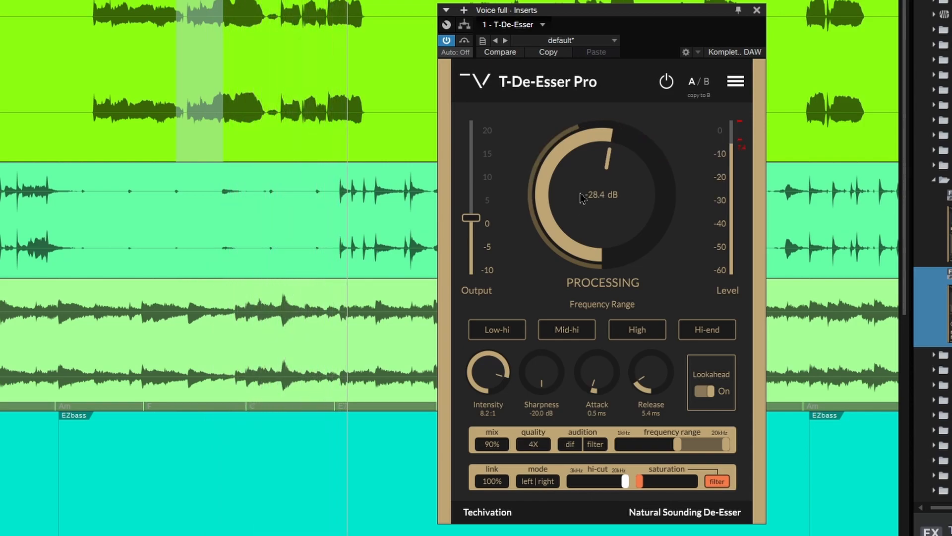
pyautogui.moveTo(583, 198); pyautogui.dragTo(581, 203)
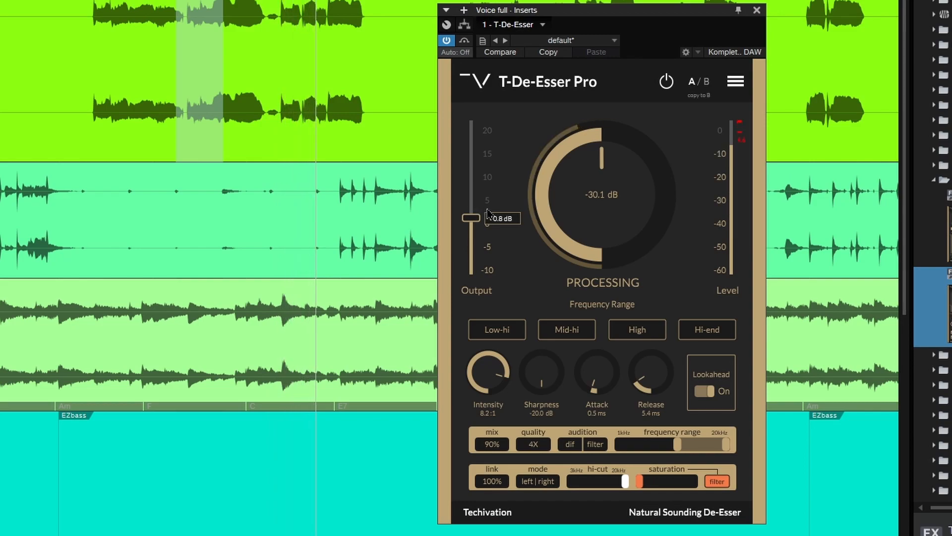
# Lower the de-esser's mix to 68% and its processing to -39.4 dB
pyautogui.moveTo(578, 183); pyautogui.dragTo(572, 201)
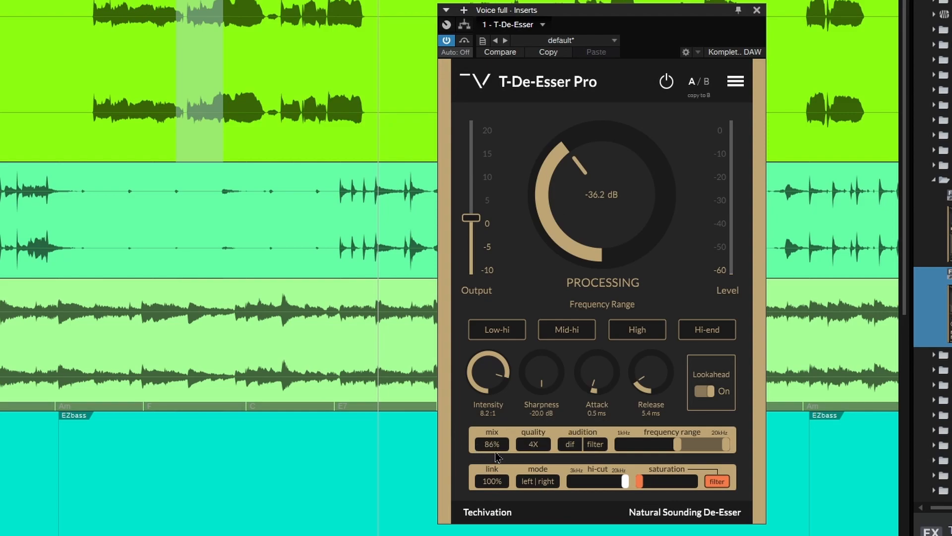
pyautogui.moveTo(493, 456); pyautogui.dragTo(480, 465)
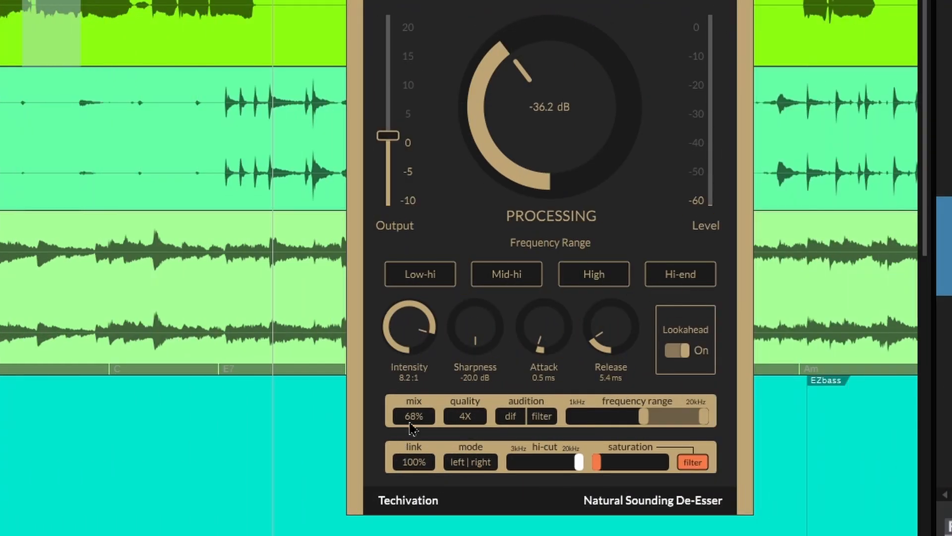
pyautogui.moveTo(535, 61); pyautogui.dragTo(553, 92)
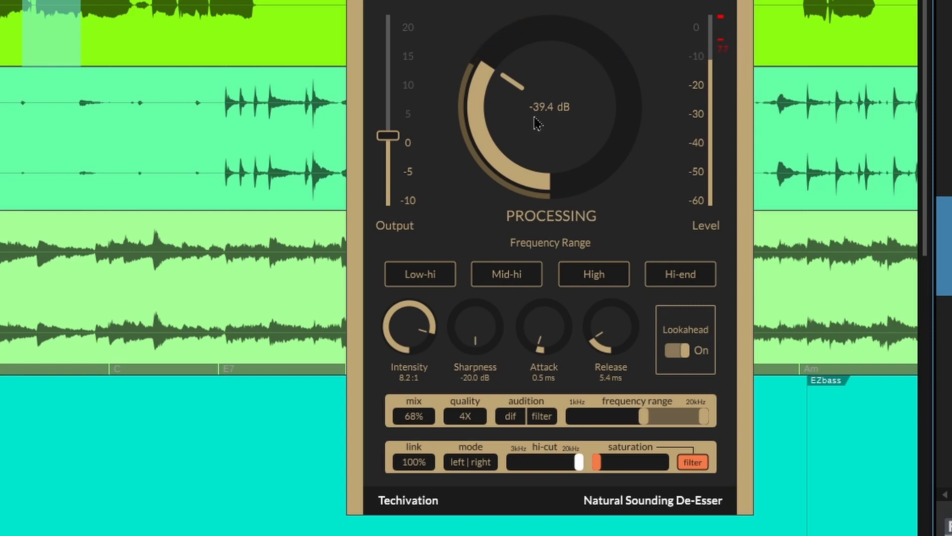
# Raise the de-esser's mix to 89% and its processing to -31.0 dB
pyautogui.scroll(2, 541, 141)
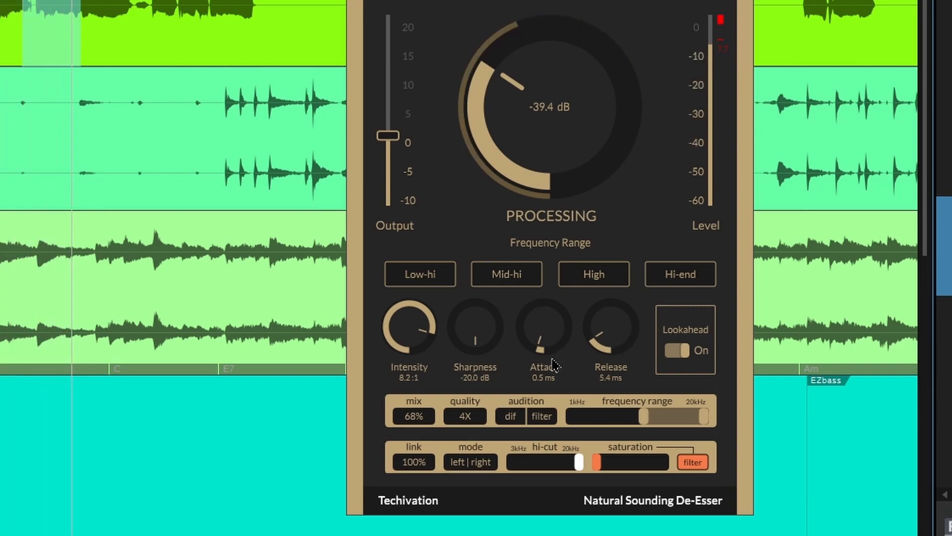
pyautogui.scroll(1, 540, 144)
pyautogui.scroll(-2, 540, 144)
pyautogui.scroll(1, 412, 415)
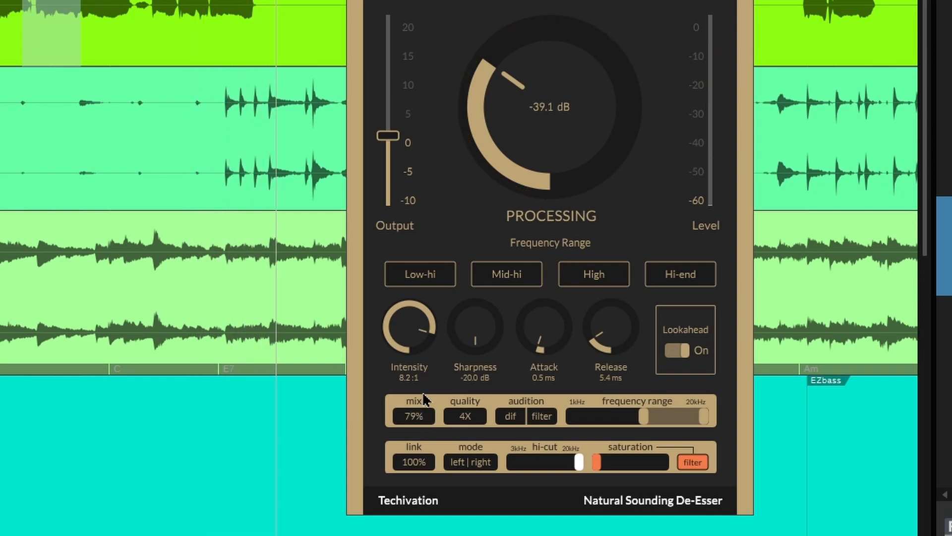
pyautogui.moveTo(513, 164); pyautogui.dragTo(513, 134)
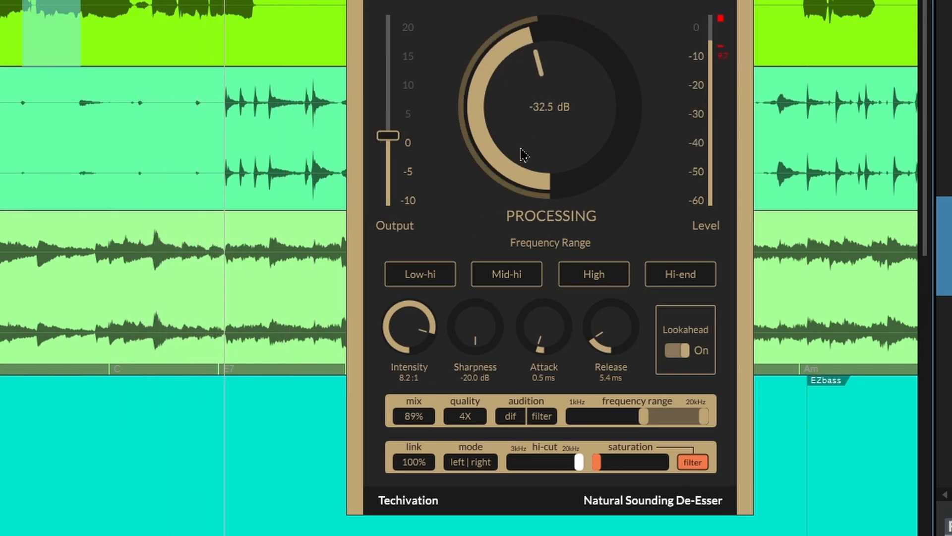
pyautogui.moveTo(524, 158); pyautogui.dragTo(527, 139)
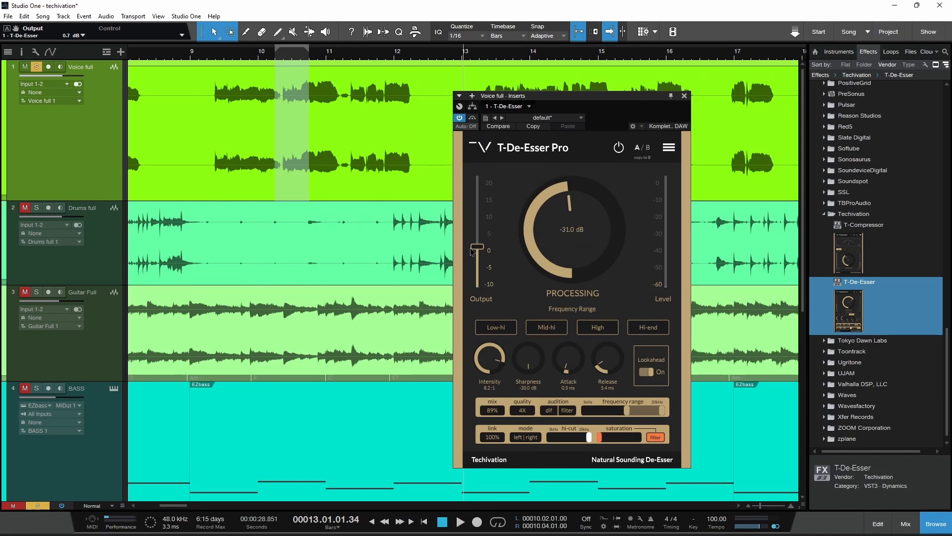
# Set the de-esser's output level to 2.1 dB
pyautogui.moveTo(387, 140); pyautogui.dragTo(389, 169)
pyautogui.moveTo(478, 267); pyautogui.dragTo(478, 243)
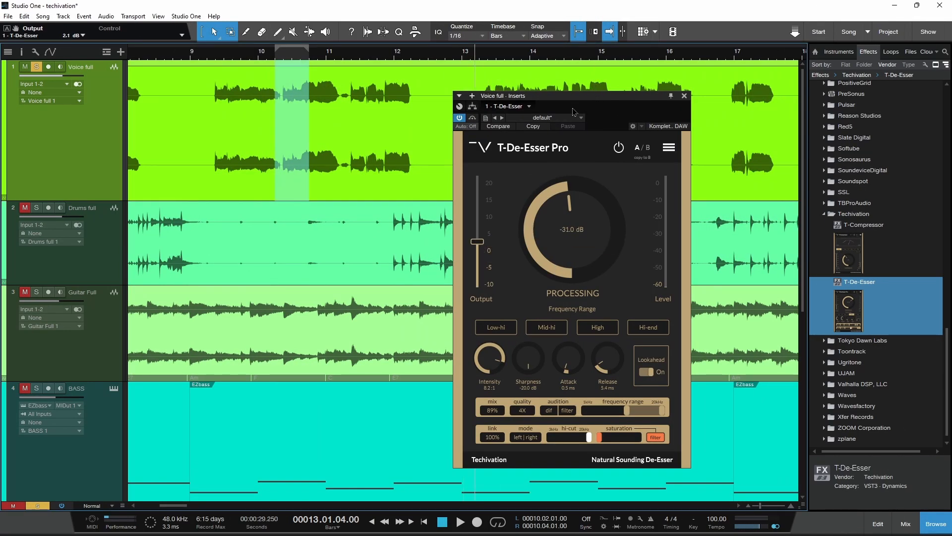
# Reset the de-esser's output to its 0.0 dB default, and raise it slightly above 0 dB while playing the soloed voice
pyautogui.moveTo(473, 55); pyautogui.dragTo(449, 38)
pyautogui.moveTo(494, 242); pyautogui.dragTo(492, 243)
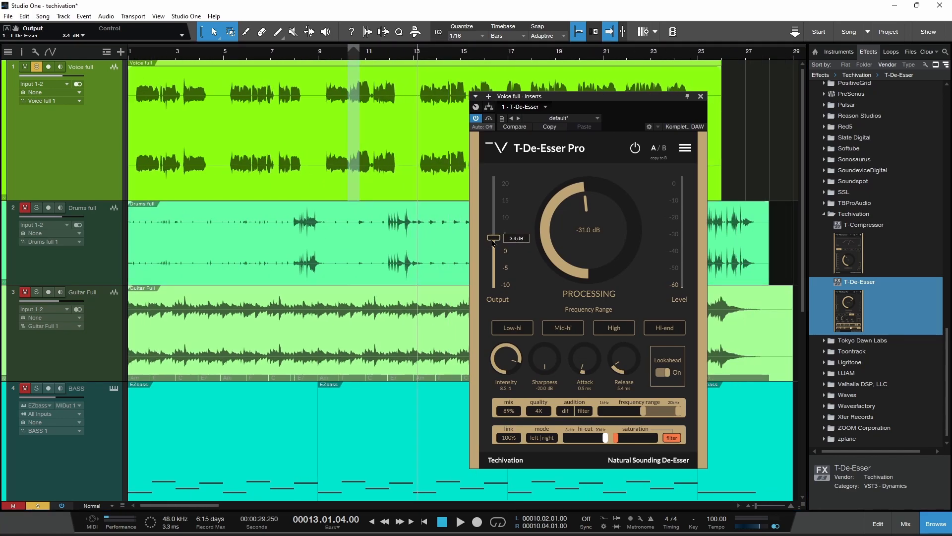
pyautogui.doubleClick(496, 243)
pyautogui.moveTo(497, 250); pyautogui.dragTo(494, 210)
pyautogui.doubleClick(494, 208)
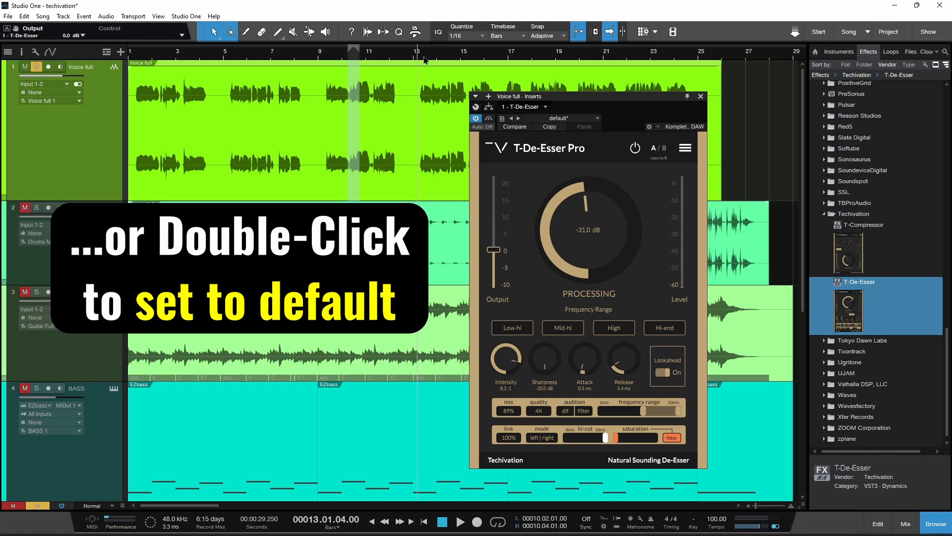
pyautogui.press('space')
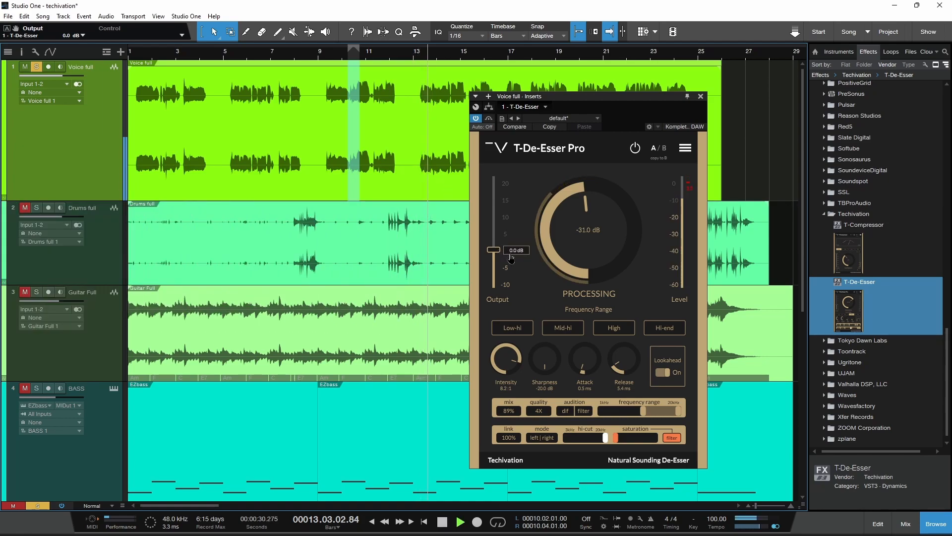
pyautogui.moveTo(494, 250); pyautogui.dragTo(498, 253)
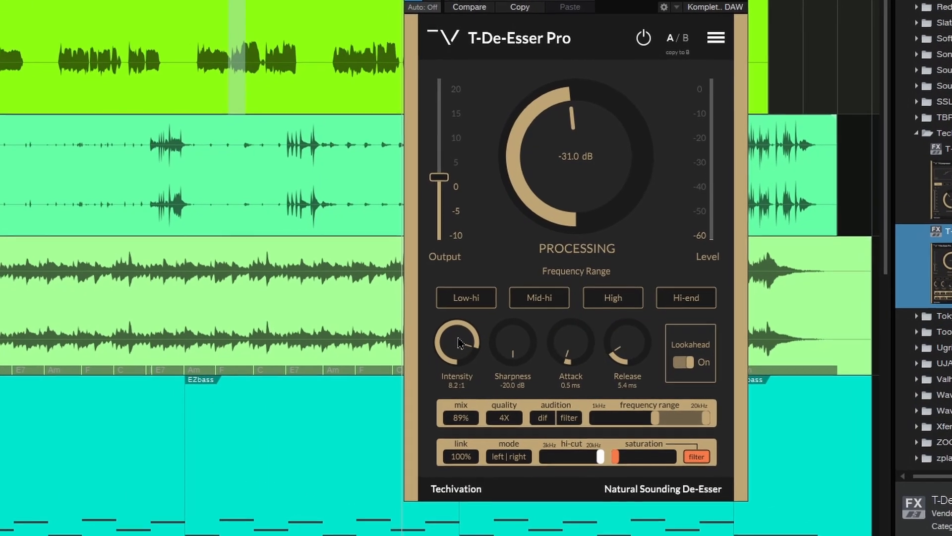
# Sweep the de-esser's intensity between 10.0:1 and its 1.0:1 minimum, ending at 1.0:1
pyautogui.moveTo(506, 360); pyautogui.dragTo(510, 390)
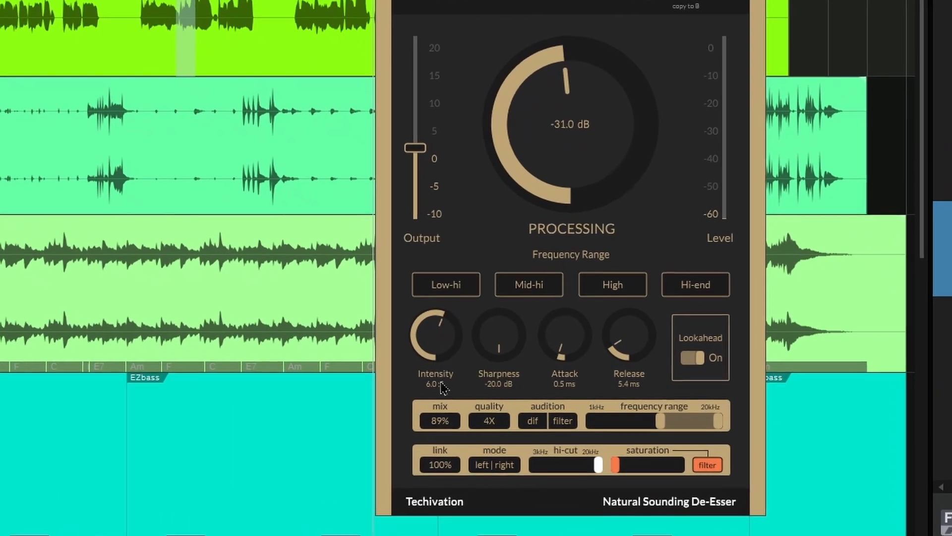
pyautogui.moveTo(443, 387); pyautogui.dragTo(442, 412)
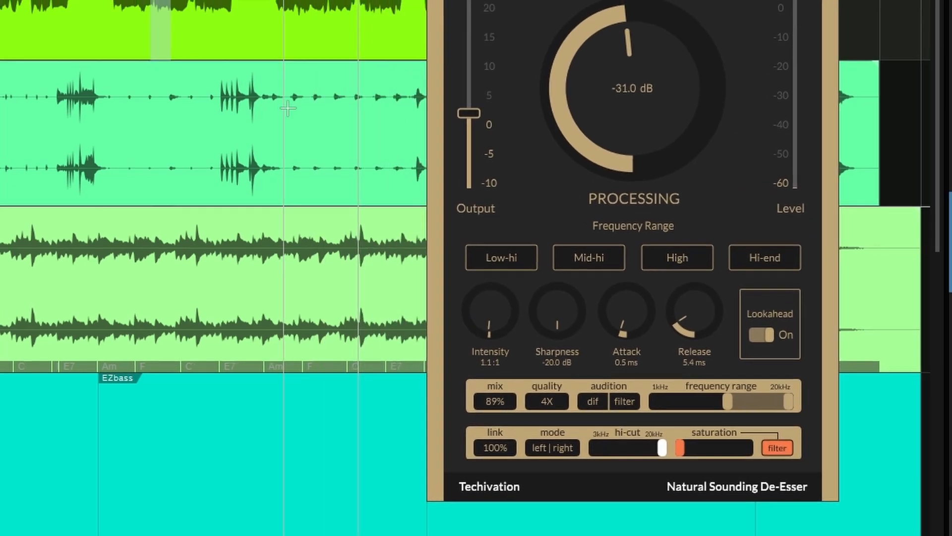
pyautogui.moveTo(461, 305); pyautogui.dragTo(529, 72)
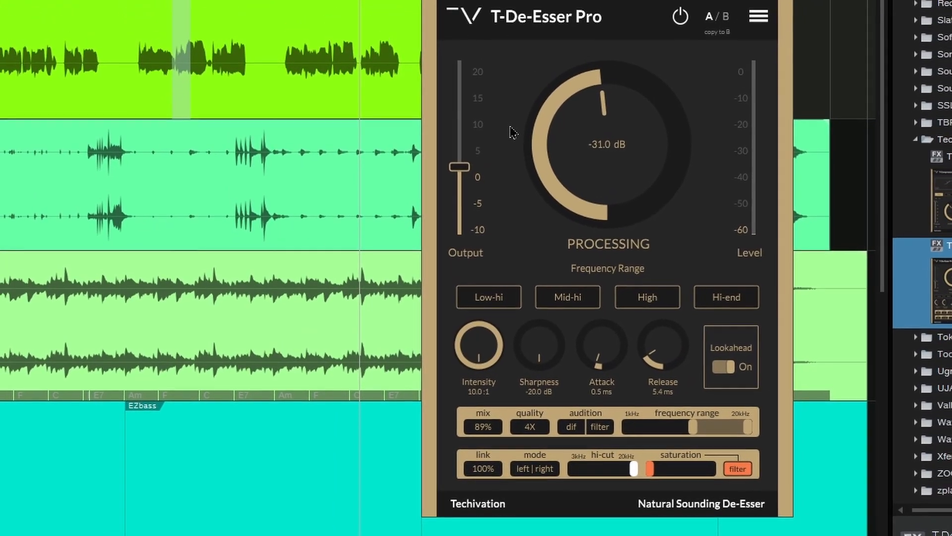
pyautogui.moveTo(513, 133); pyautogui.dragTo(473, 381)
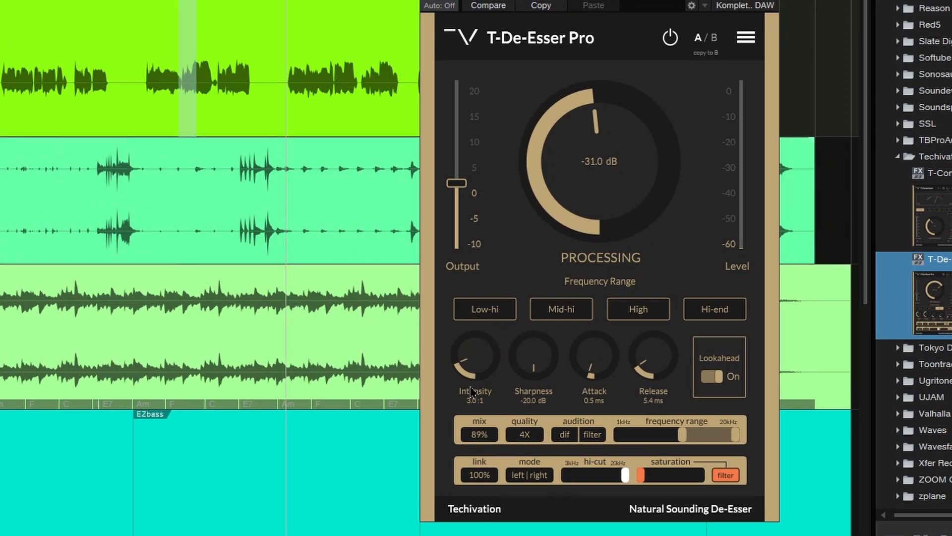
# Play the soloed voice while raising the de-esser's intensity to 5.9:1 and on to the 10.0:1 maximum
pyautogui.press('space')
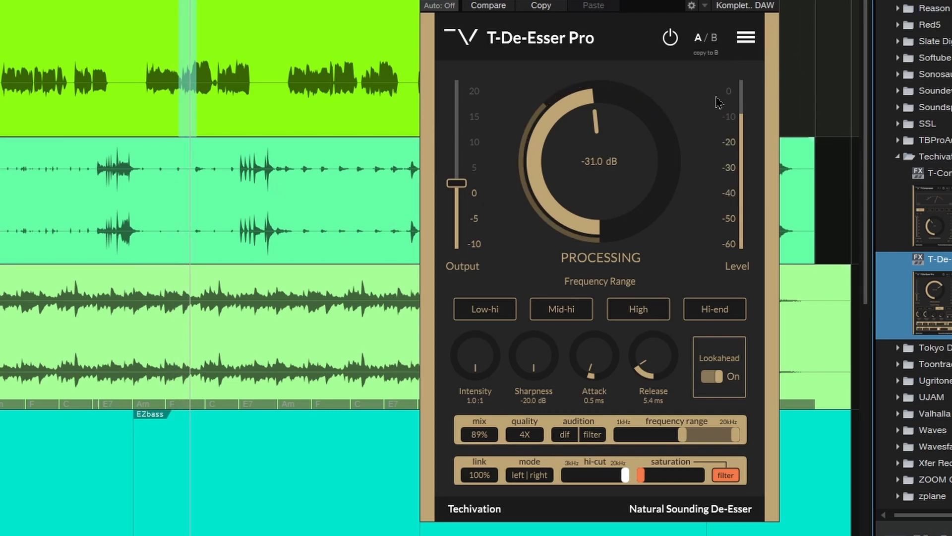
pyautogui.moveTo(483, 368); pyautogui.dragTo(481, 281)
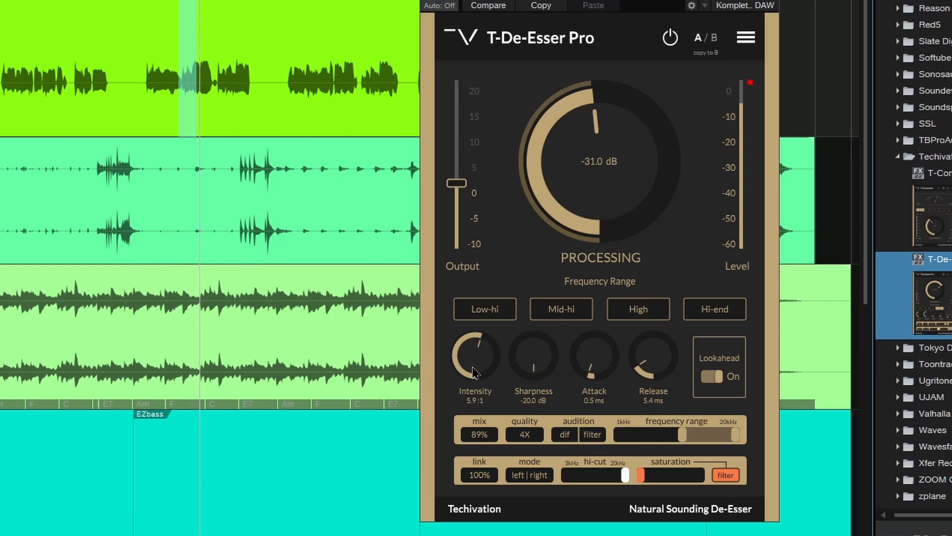
pyautogui.moveTo(474, 372); pyautogui.dragTo(477, 283)
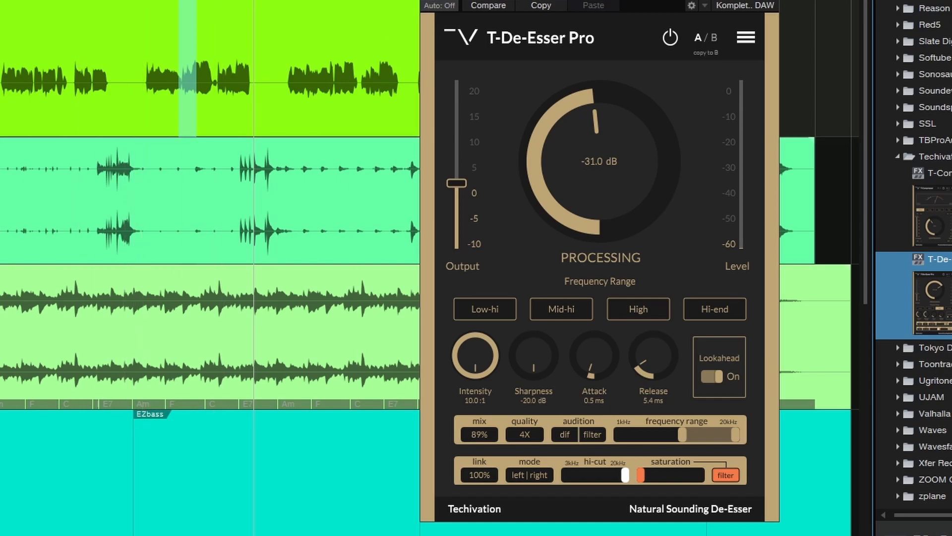
pyautogui.press('space')
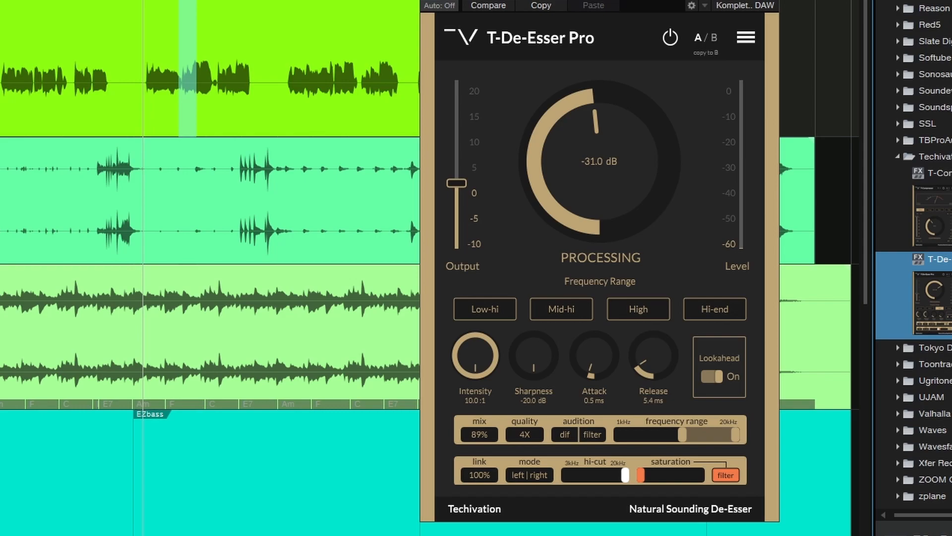
# Set the de-esser's intensity to 9.9:1 and its mix to 90%, and play the soloed voice
pyautogui.moveTo(474, 241)
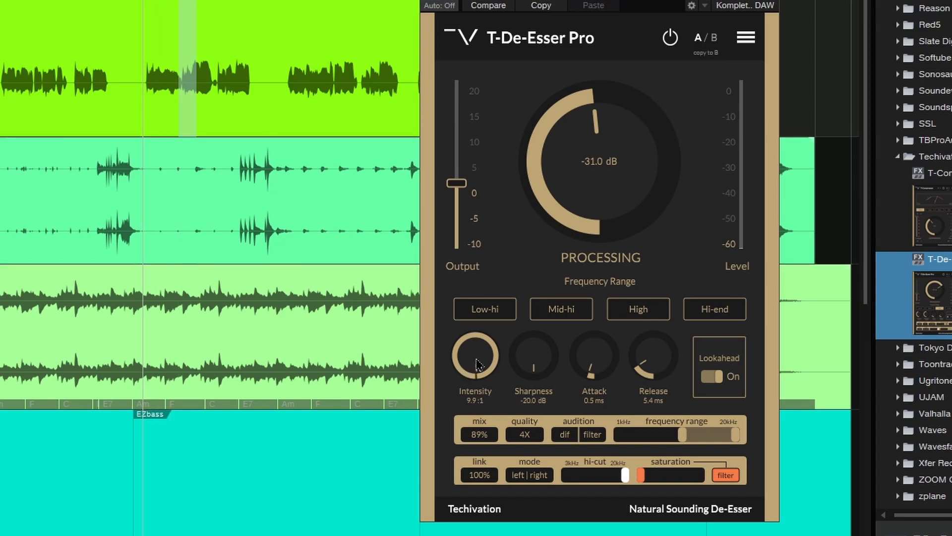
pyautogui.scroll(4, 473, 367)
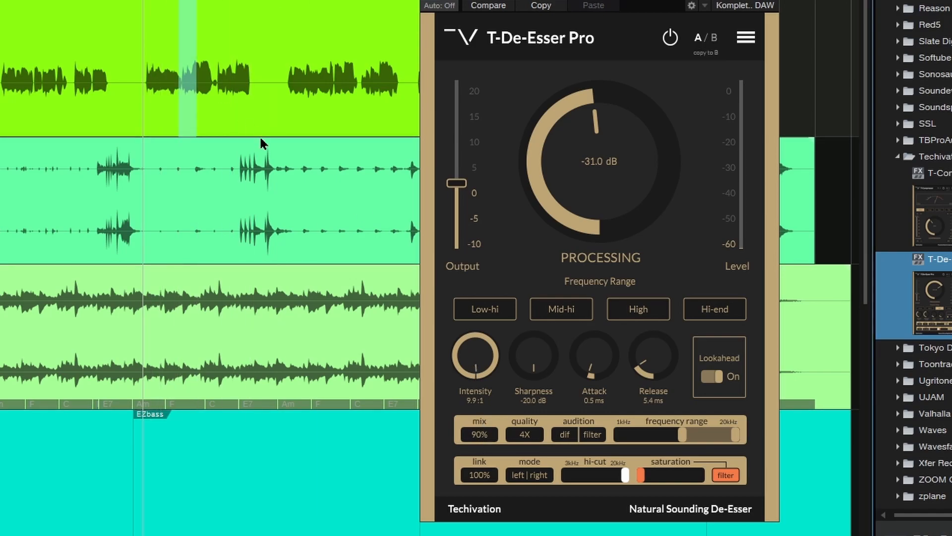
pyautogui.press('space')
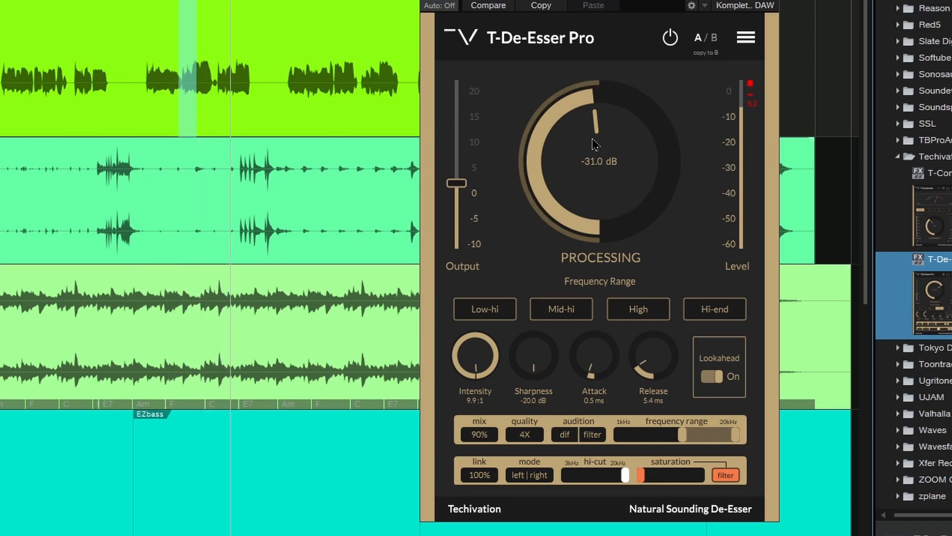
pyautogui.press('space')
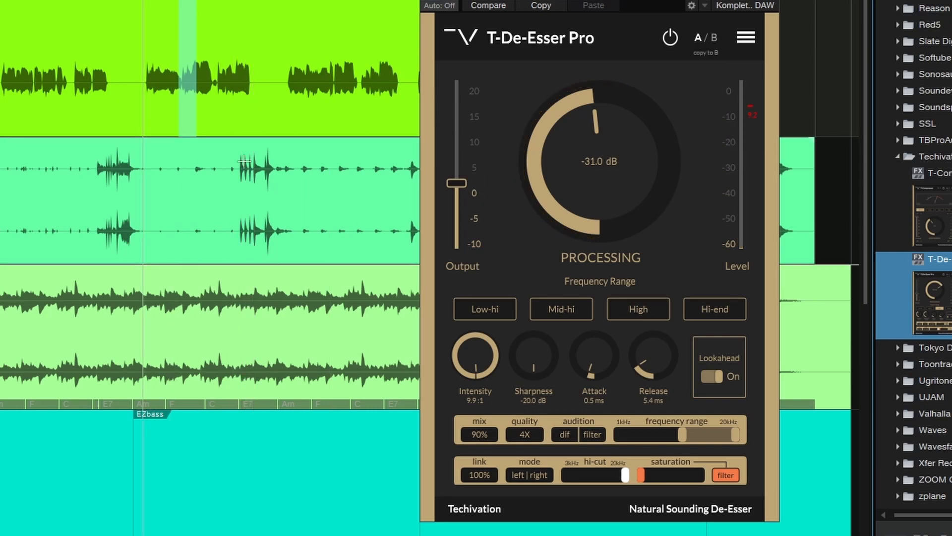
# Play the voice from bar 9 and set the de-esser's intensity to 7.0:1, mix to 94% and sharpness to -19.4 dB
pyautogui.moveTo(460, 358); pyautogui.dragTo(467, 393)
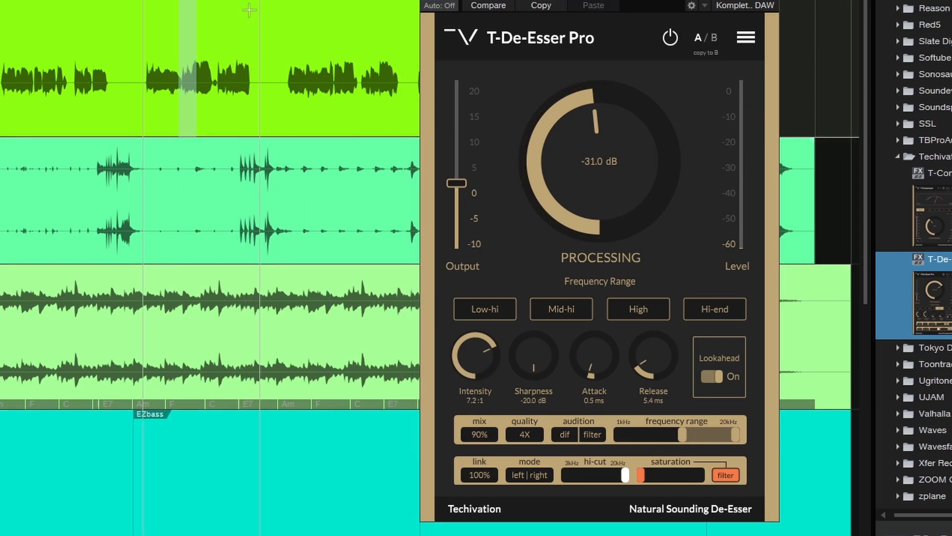
pyautogui.click(134, 1)
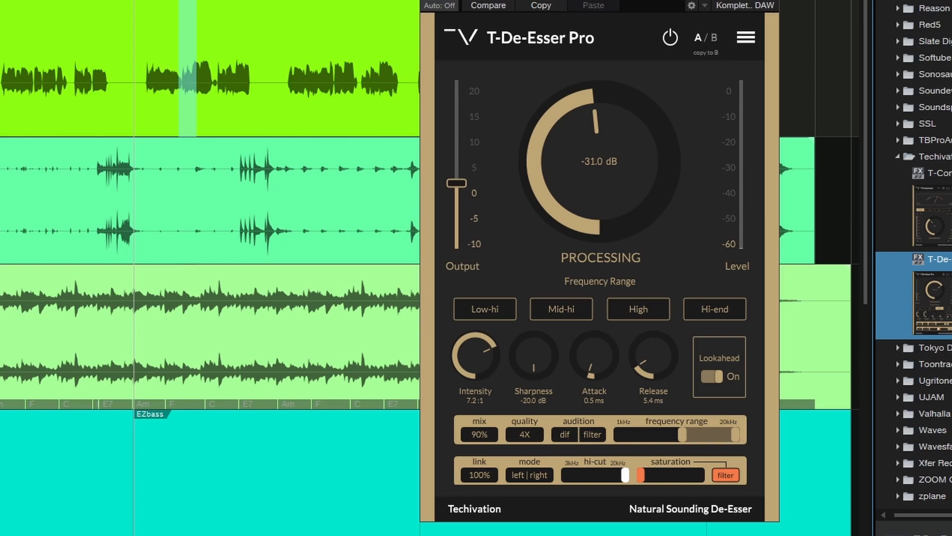
pyautogui.press('space')
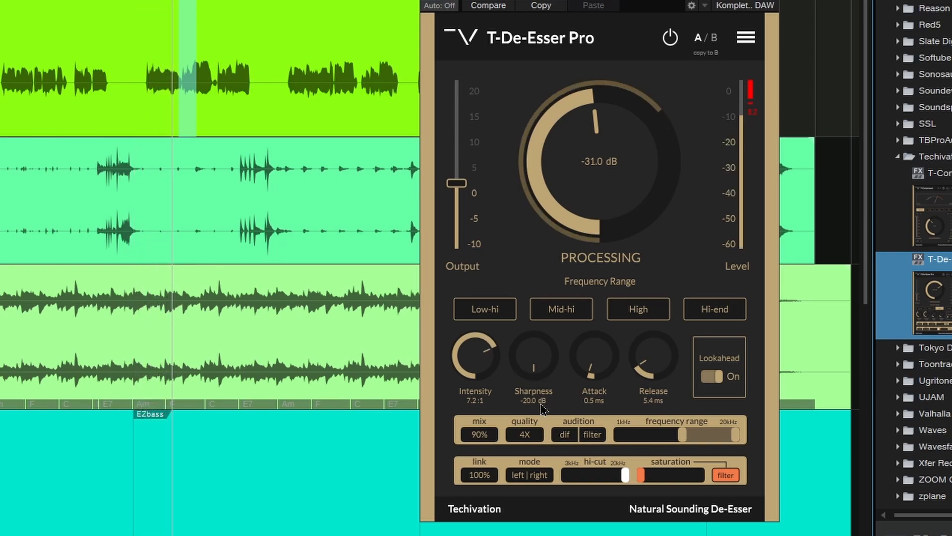
pyautogui.scroll(4, 488, 434)
pyautogui.scroll(-1, 487, 354)
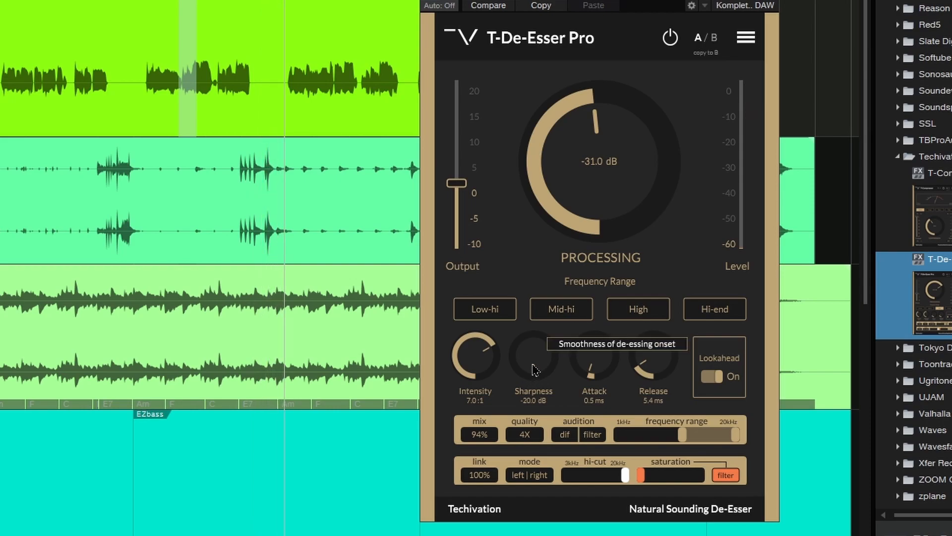
pyautogui.scroll(3, 540, 341)
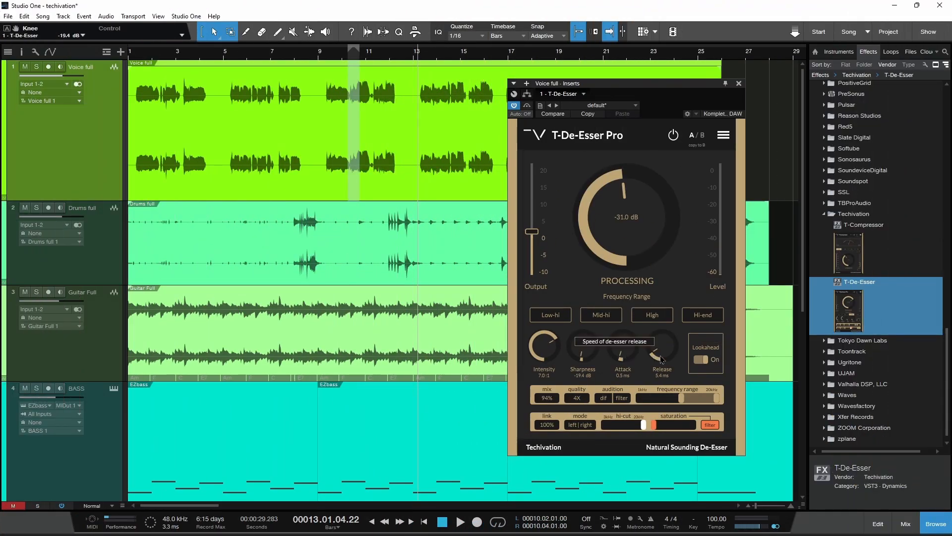
# Play the full mix while raising the de-esser's attack to 29.3 ms
pyautogui.press('space')
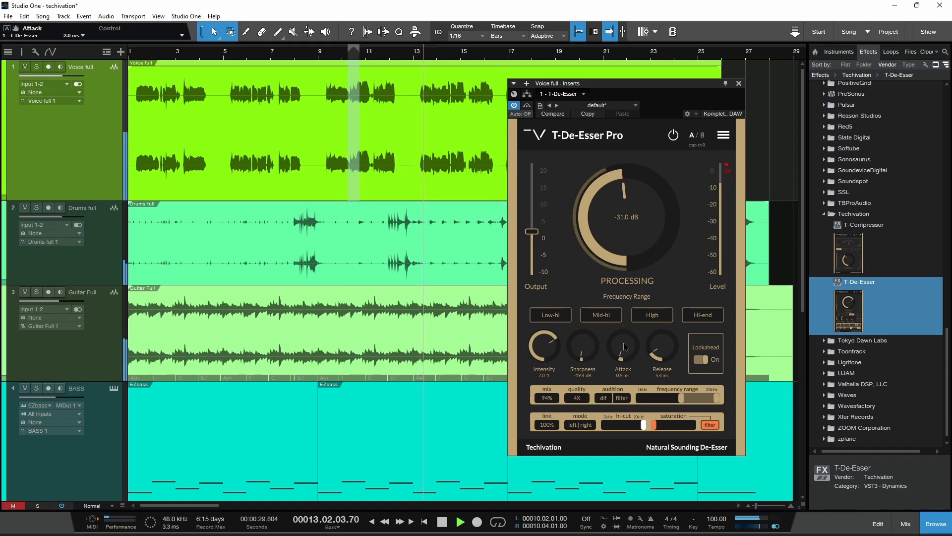
pyautogui.moveTo(609, 358); pyautogui.dragTo(608, 353)
pyautogui.press('space')
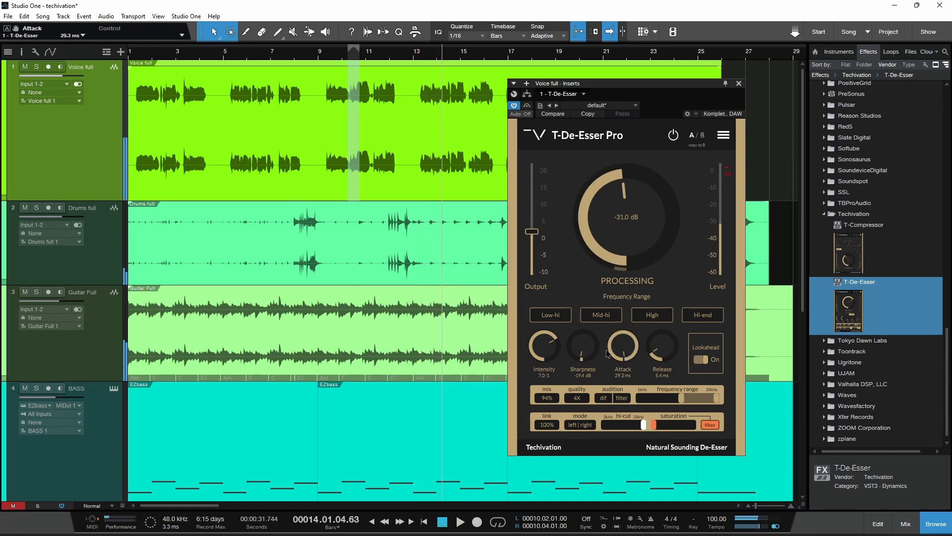
pyautogui.press('space')
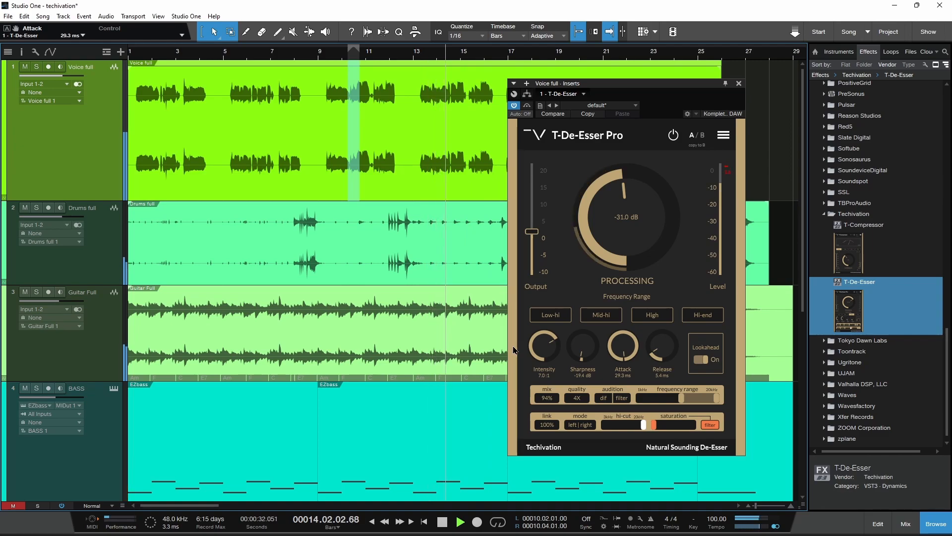
pyautogui.press('space')
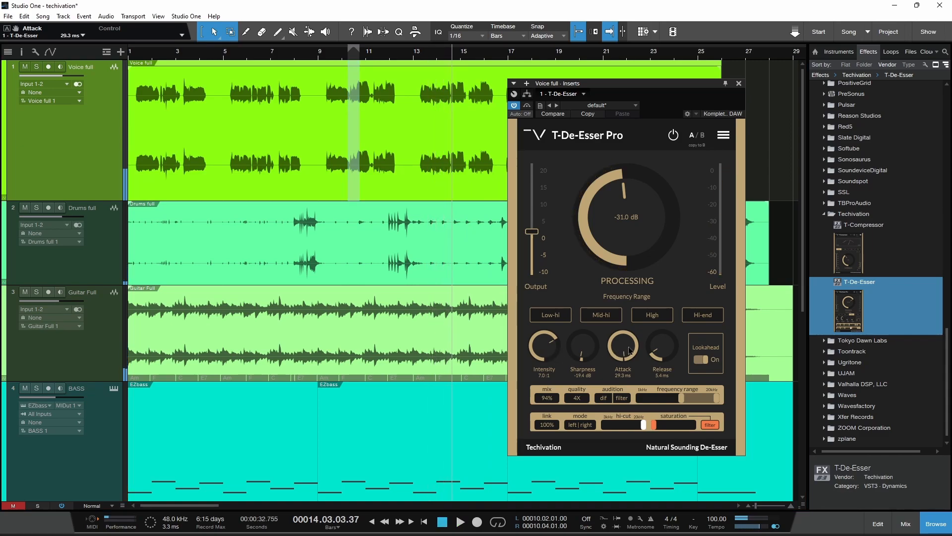
# Lower the de-esser's attack to 0.0 ms and play the full mix
pyautogui.moveTo(627, 351); pyautogui.dragTo(642, 458)
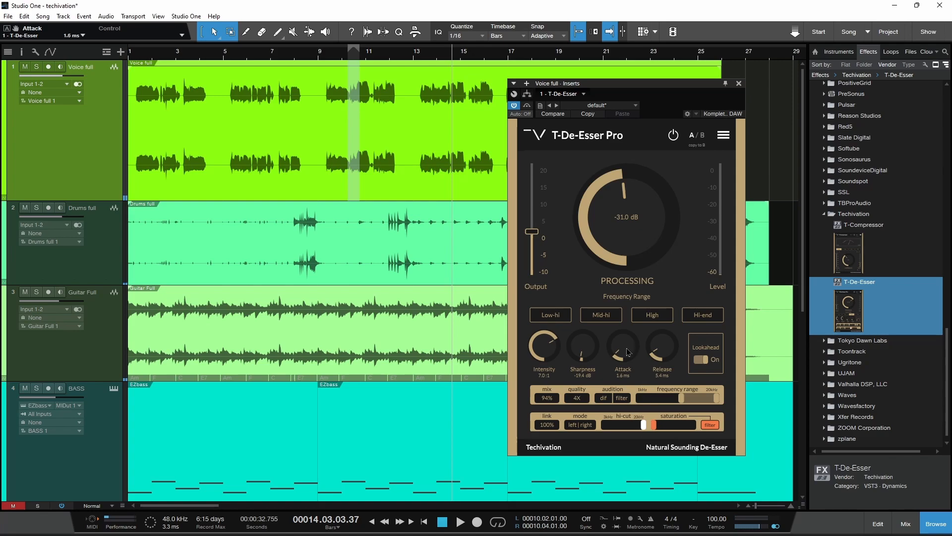
pyautogui.click(418, 114)
pyautogui.press('space')
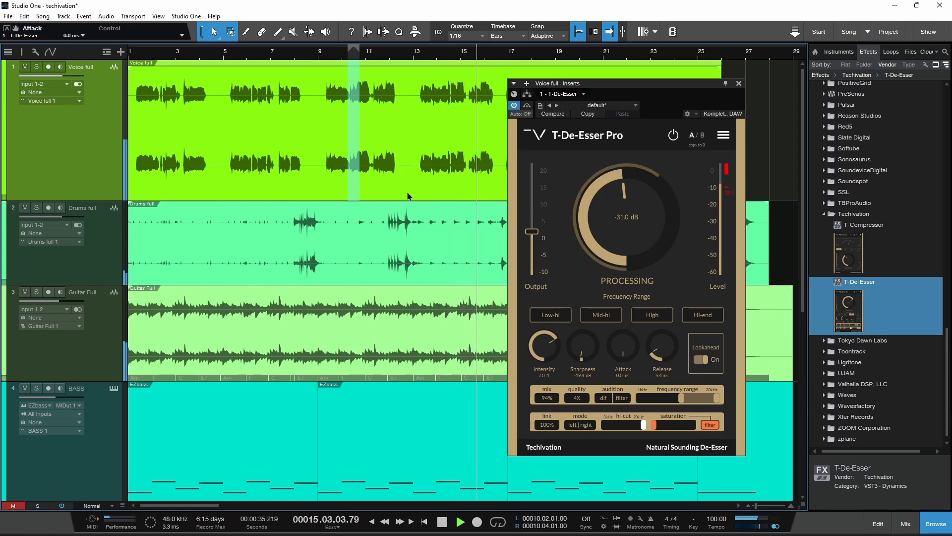
pyautogui.press('space')
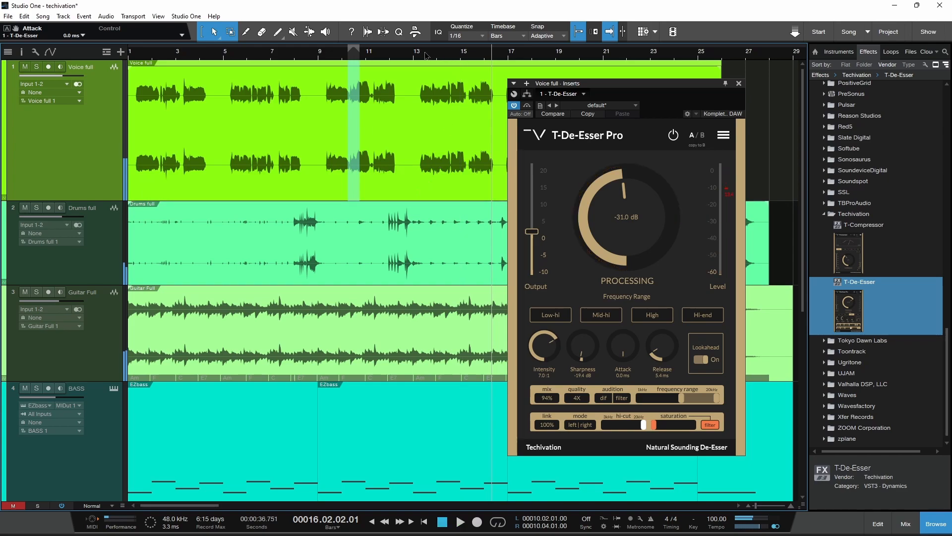
# Set the de-esser's attack to 1.0 ms and play the full mix from bar 13
pyautogui.click(420, 56)
pyautogui.moveTo(627, 360); pyautogui.dragTo(627, 355)
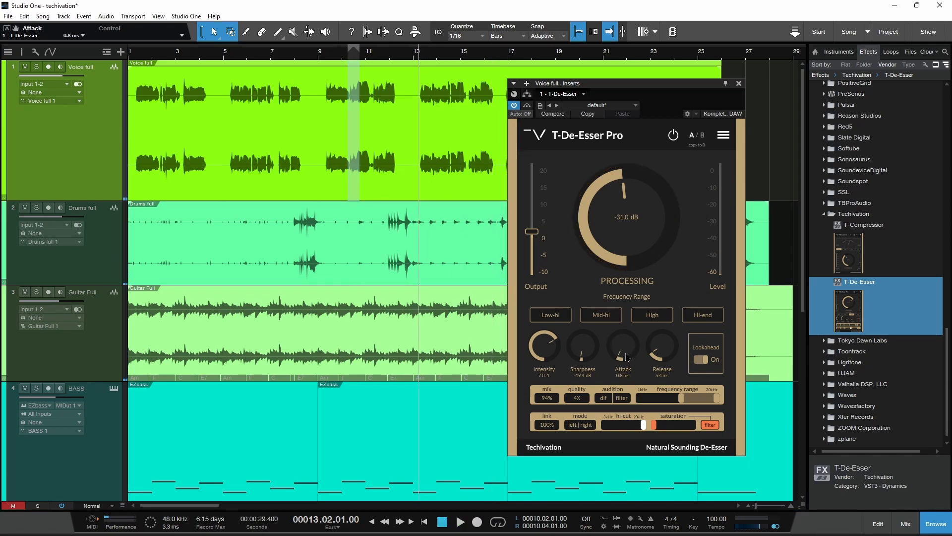
pyautogui.press('space')
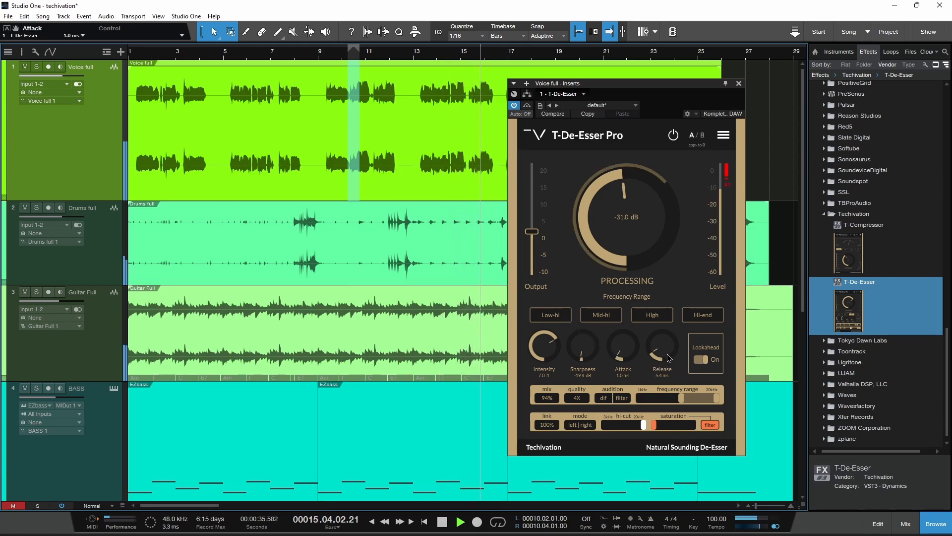
# Raise the de-esser's release to 120.0 ms and play the full mix again from around bar 13
pyautogui.moveTo(623, 347); pyautogui.dragTo(620, 348)
pyautogui.press('space')
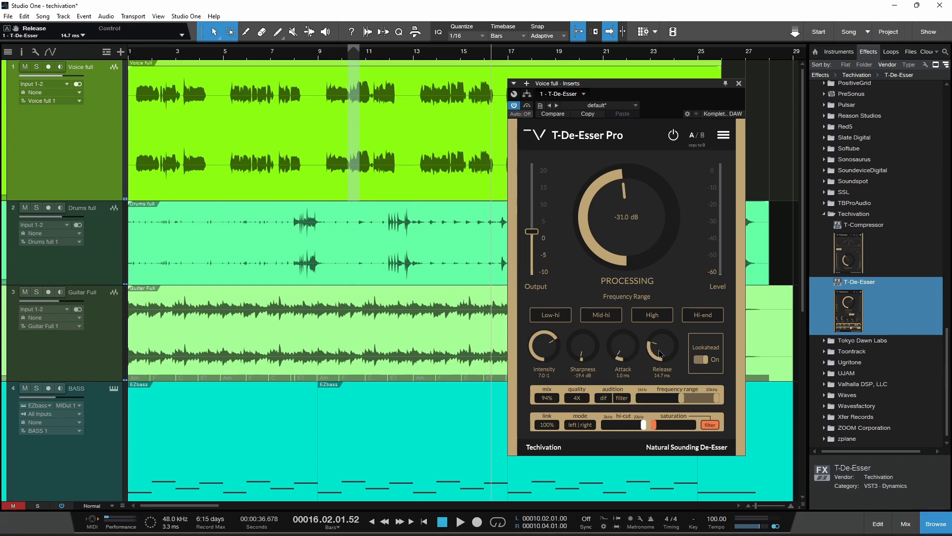
pyautogui.click(416, 59)
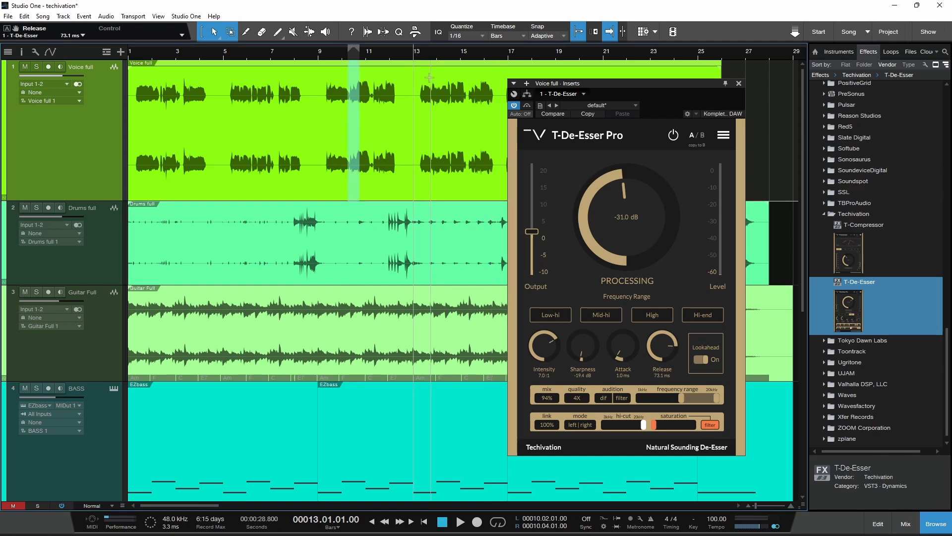
pyautogui.doubleClick(670, 353)
pyautogui.press('space')
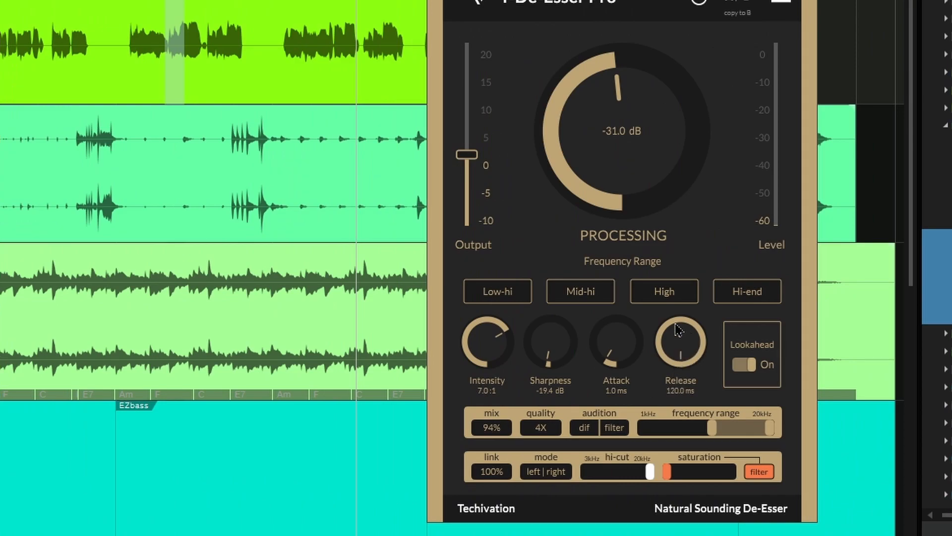
pyautogui.moveTo(681, 340)
pyautogui.mouseDown()
pyautogui.moveTo(681, 362)
pyautogui.moveTo(680, 340)
pyautogui.mouseUp()
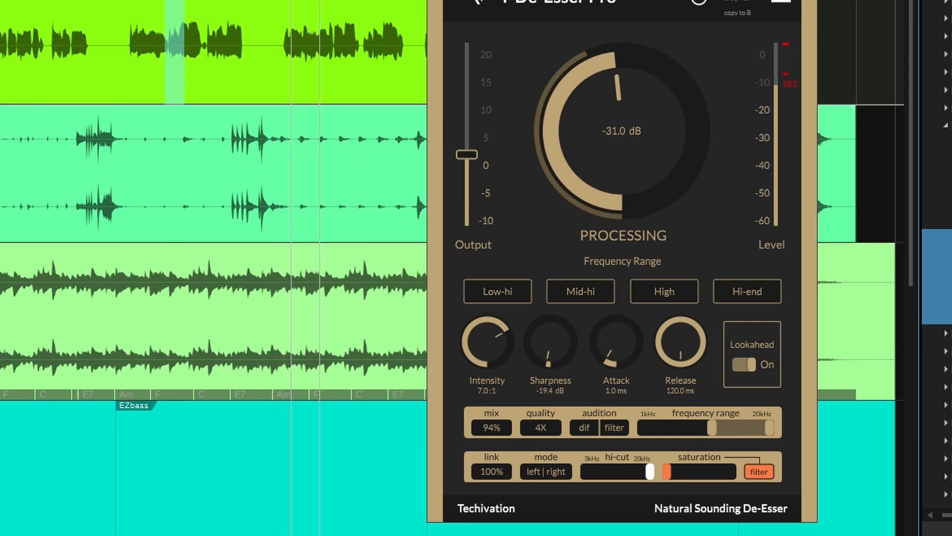
pyautogui.press('space')
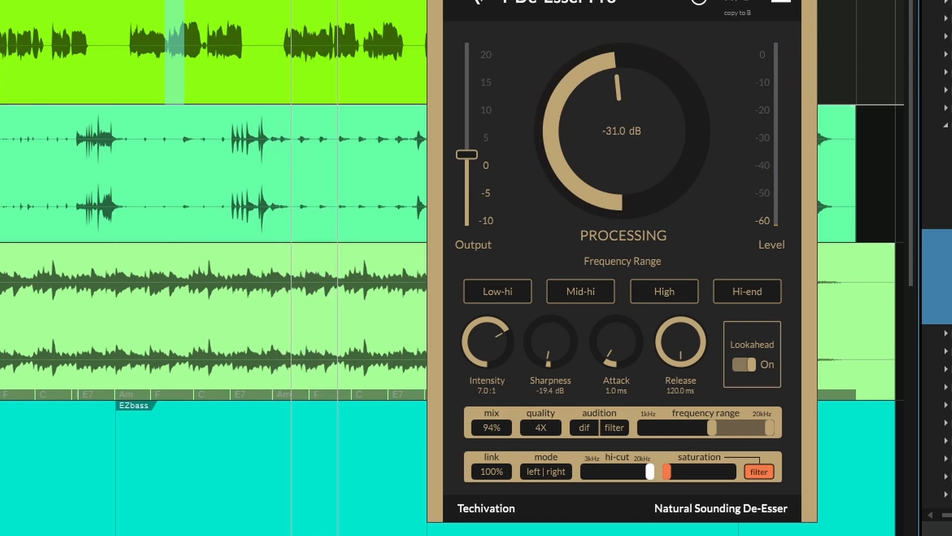
# Lower the de-esser's release to 1.0 ms and play the full mix
pyautogui.moveTo(682, 343); pyautogui.dragTo(684, 436)
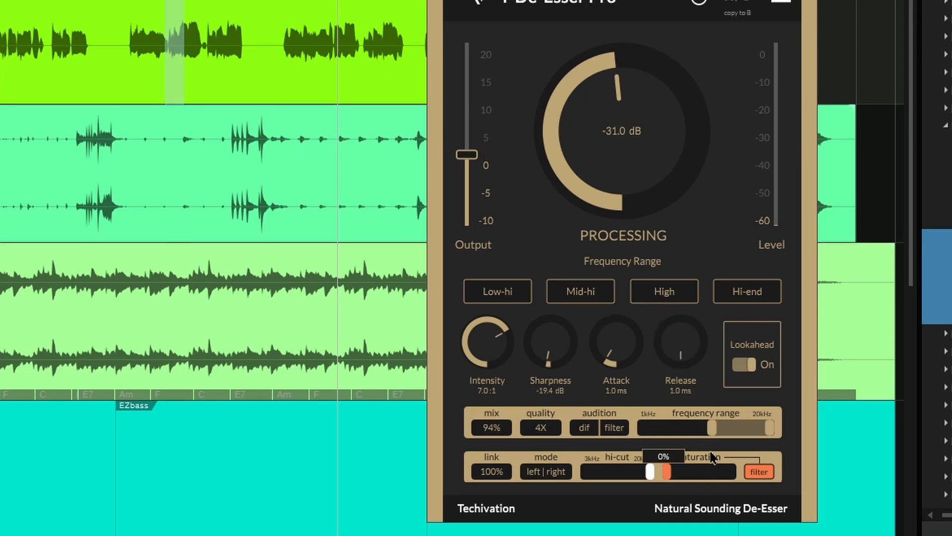
pyautogui.click(272, 97)
pyautogui.press('space')
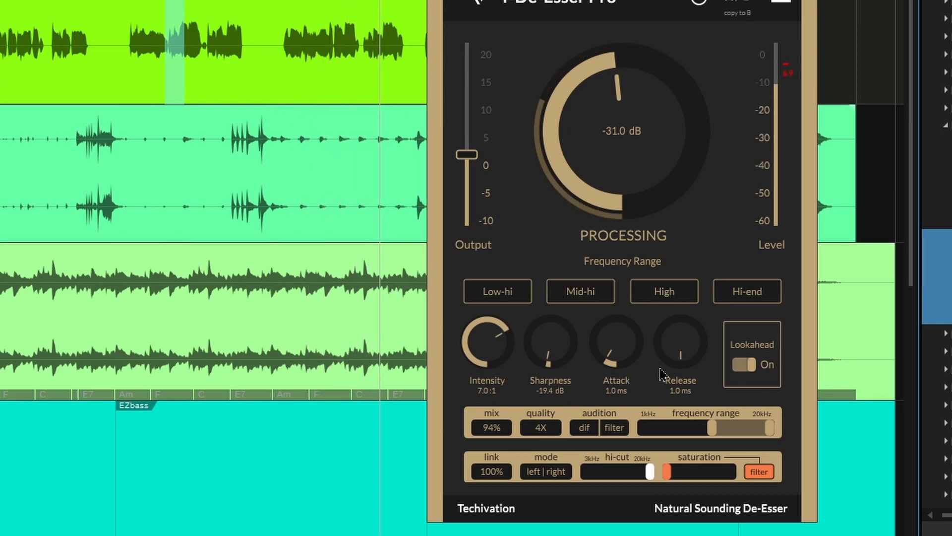
# Set the release to 5.8 ms and the processing to -31.9 dB, comparing the result with the plug-in bypassed
pyautogui.moveTo(688, 349); pyautogui.dragTo(683, 323)
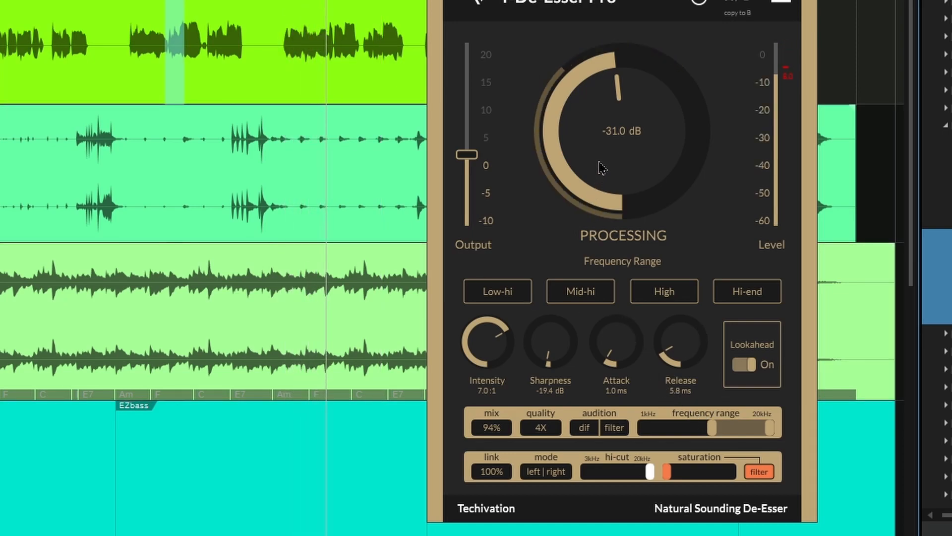
pyautogui.moveTo(599, 117); pyautogui.dragTo(593, 139)
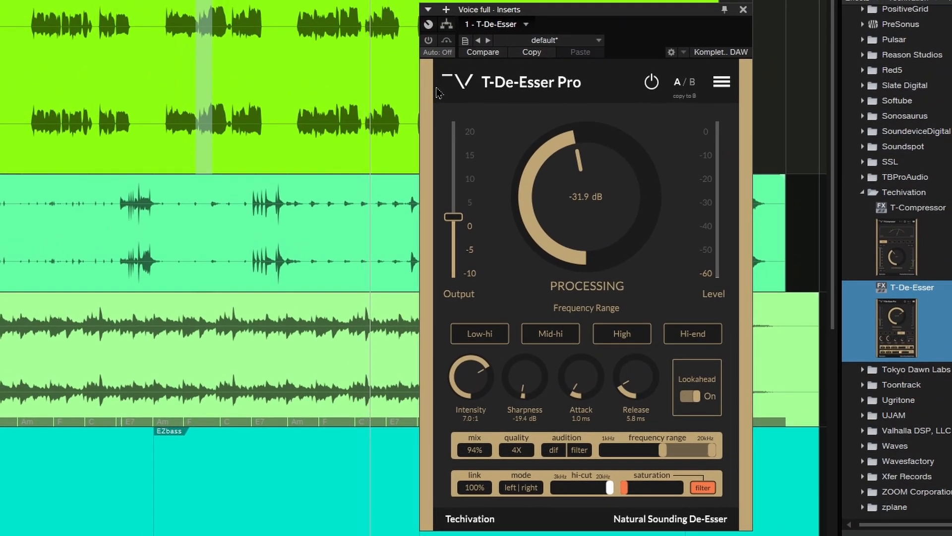
pyautogui.click(429, 41)
pyautogui.moveTo(447, 241)
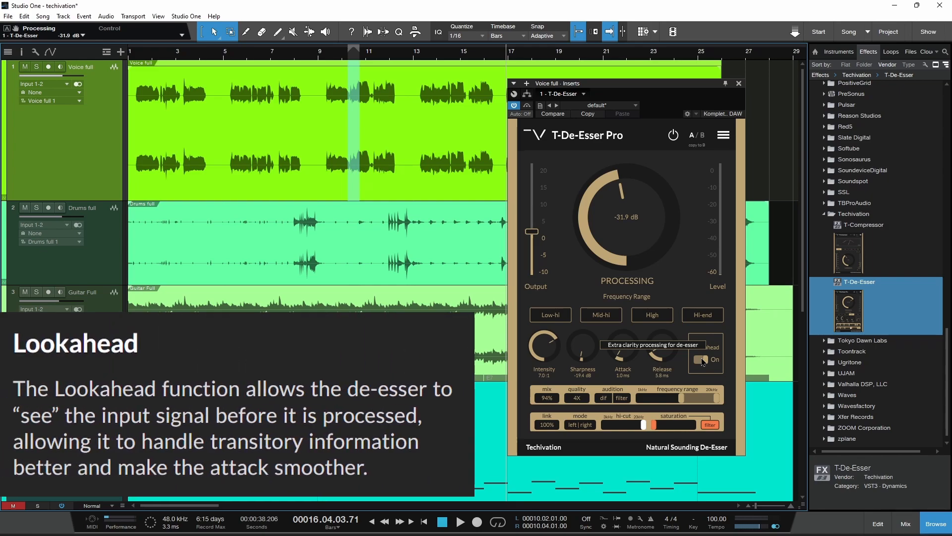
# Try the lookahead switch and view the de-esser's quality options from 1X to 16X, keeping 4X
pyautogui.click(701, 360)
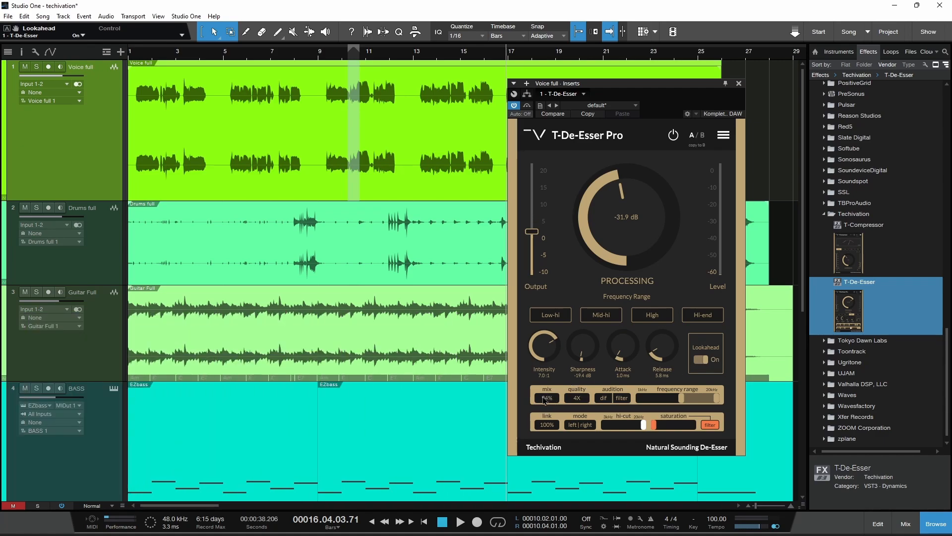
pyautogui.click(584, 401)
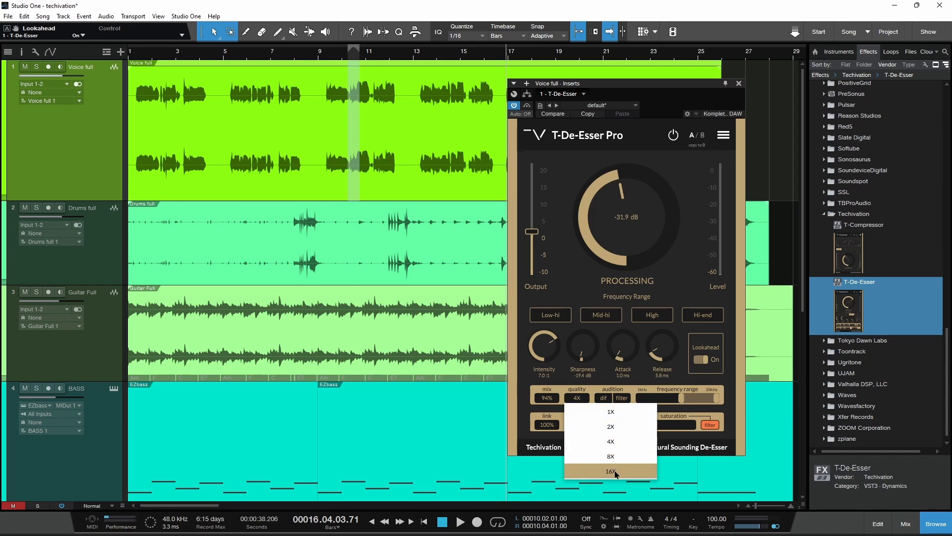
pyautogui.click(596, 380)
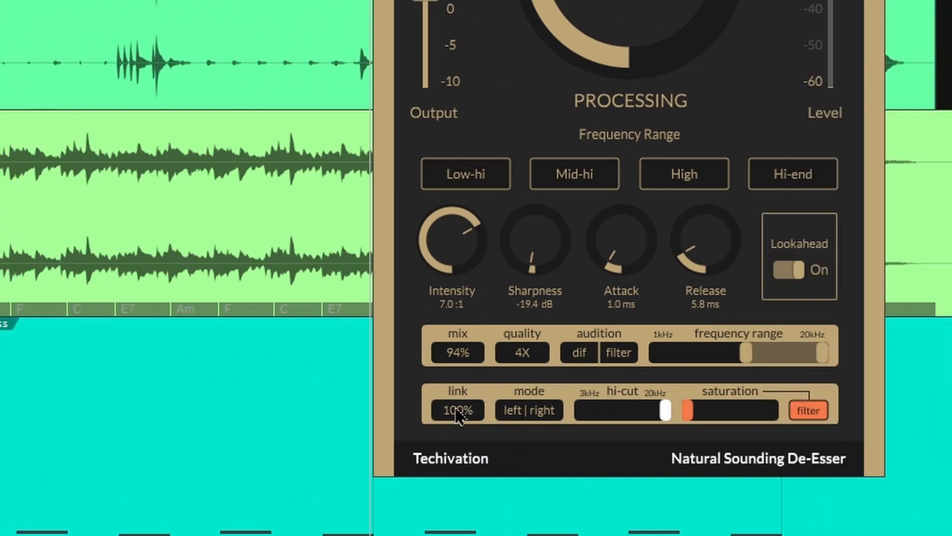
# Try stereo link amounts of 88% and 90% and the mid | side mode, restoring 100% and left | right
pyautogui.moveTo(459, 416); pyautogui.dragTo(459, 445)
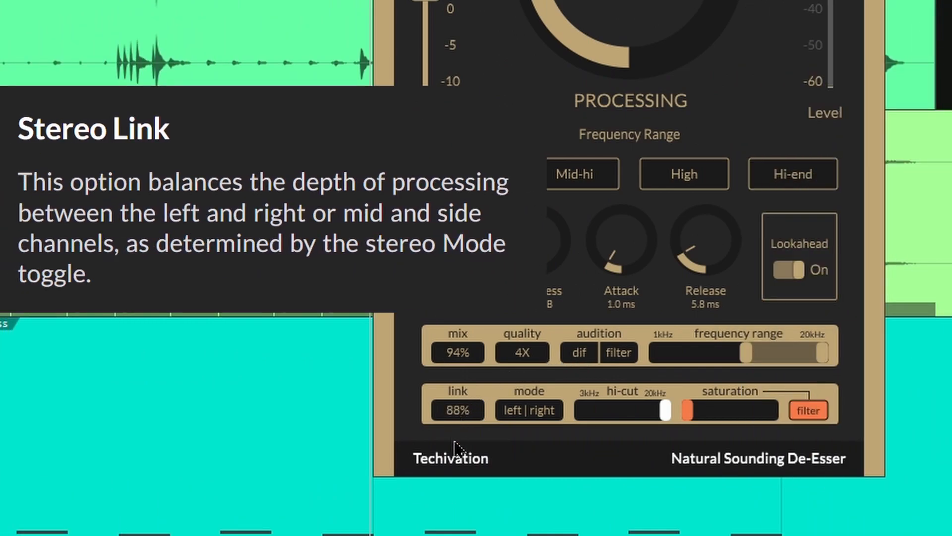
pyautogui.moveTo(458, 409); pyautogui.dragTo(480, 319)
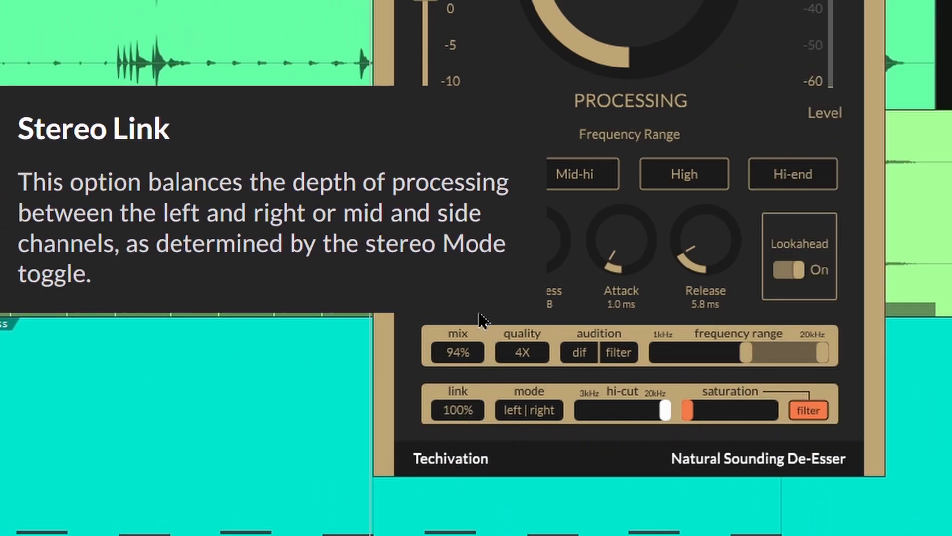
pyautogui.click(528, 415)
pyautogui.click(531, 418)
pyautogui.click(534, 425)
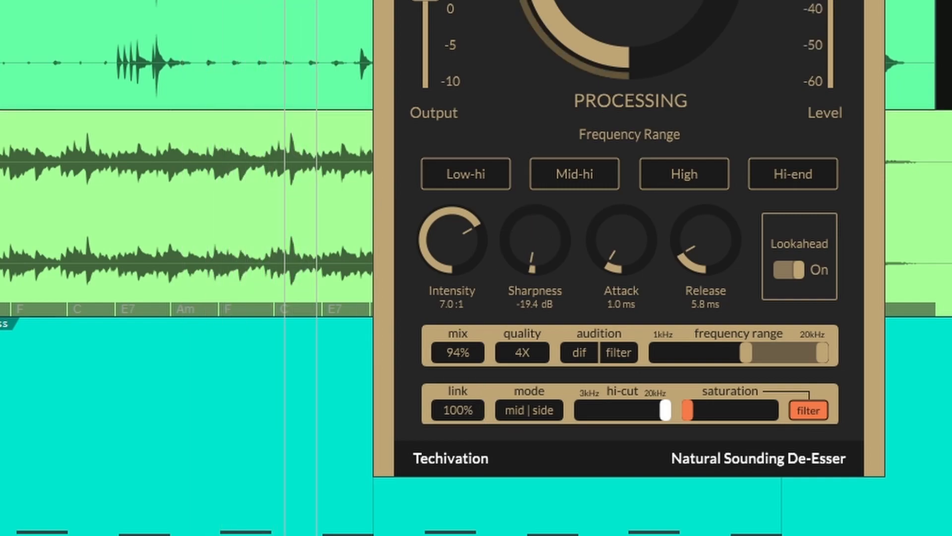
pyautogui.click(536, 412)
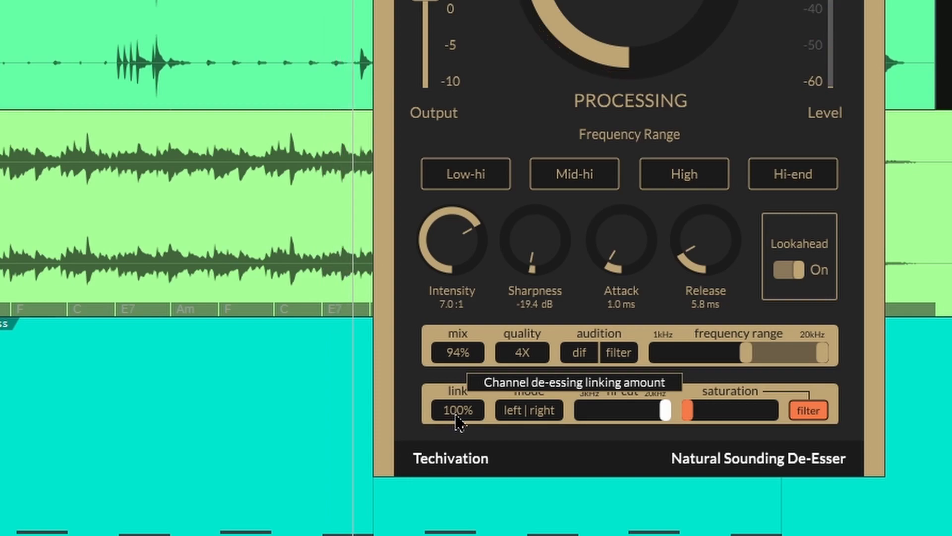
pyautogui.moveTo(455, 415); pyautogui.dragTo(454, 440)
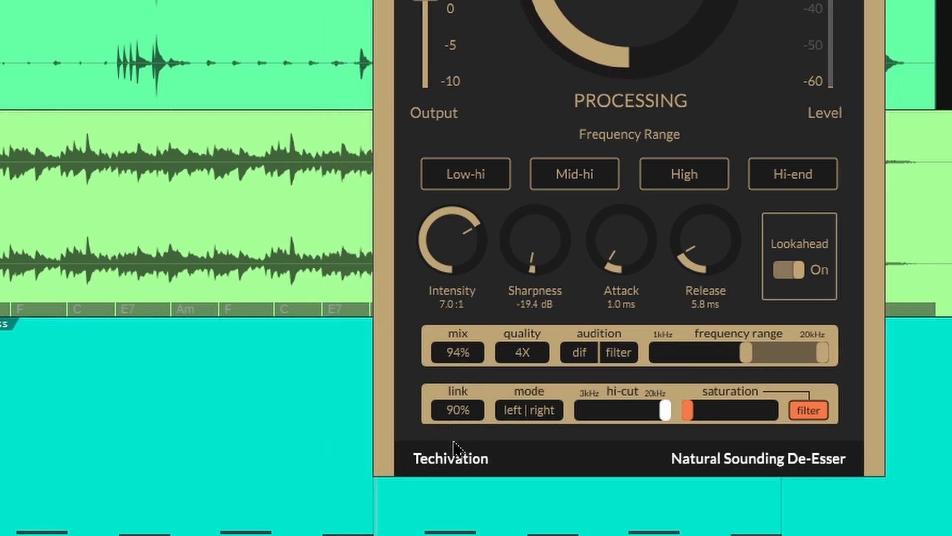
pyautogui.moveTo(467, 473); pyautogui.dragTo(485, 271)
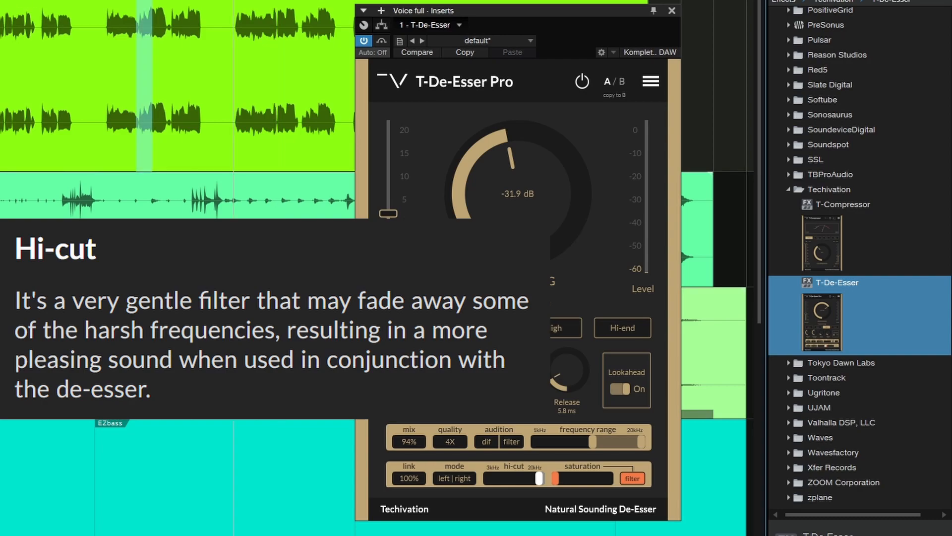
# Lower the de-esser's hi-cut to 16.6 kHz
pyautogui.moveTo(539, 477); pyautogui.dragTo(575, 482)
pyautogui.moveTo(493, 25); pyautogui.dragTo(557, 44)
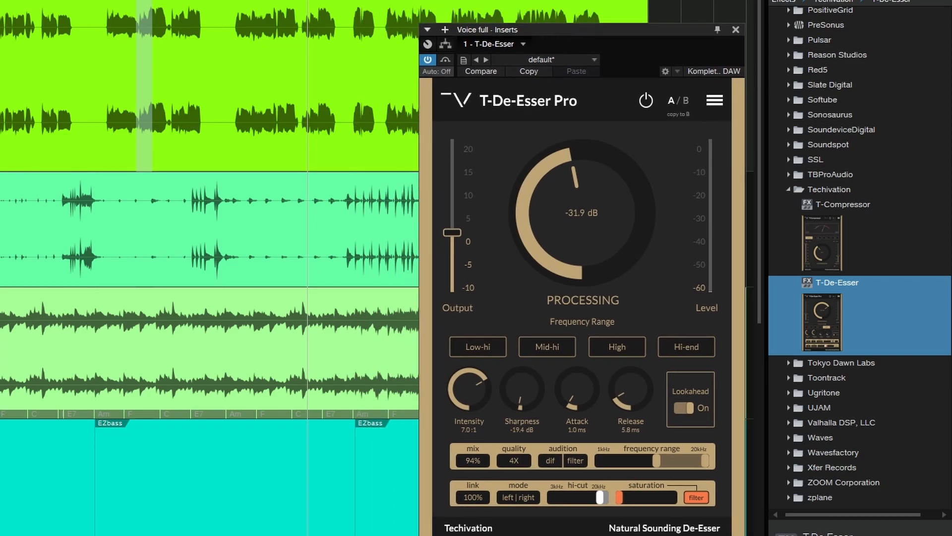
pyautogui.moveTo(618, 532); pyautogui.dragTo(552, 496)
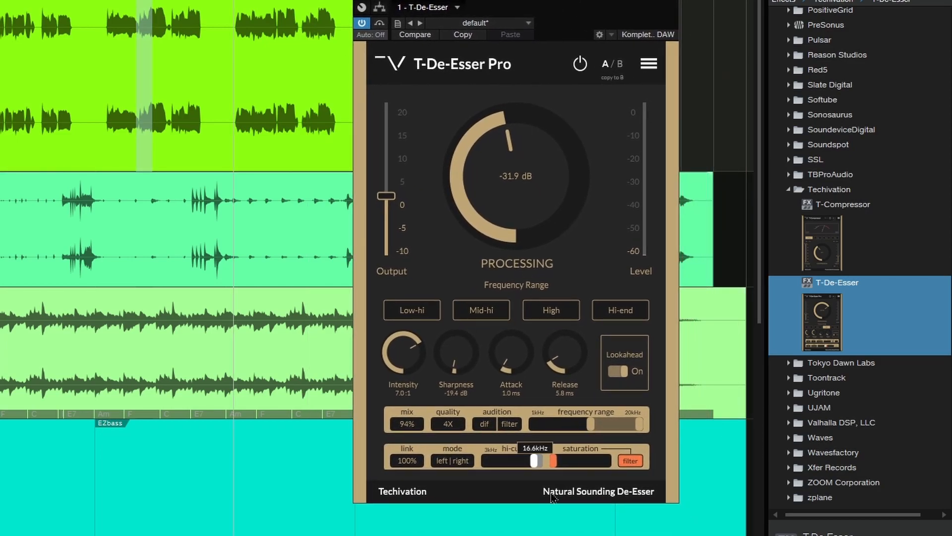
# Raise the de-esser's saturation to 100% with the saturation filter off and play the full mix
pyautogui.click(630, 460)
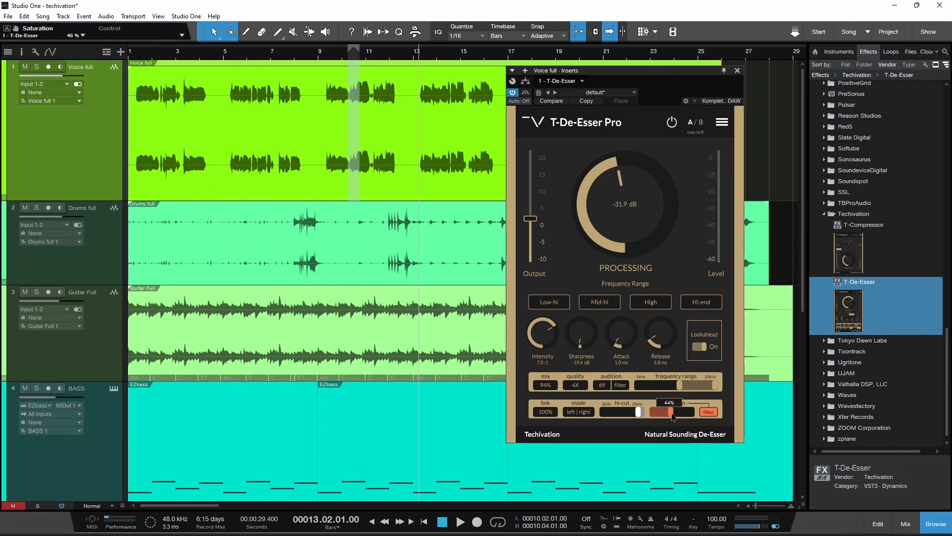
pyautogui.moveTo(673, 417)
pyautogui.mouseDown()
pyautogui.moveTo(696, 422)
pyautogui.moveTo(670, 418)
pyautogui.mouseUp()
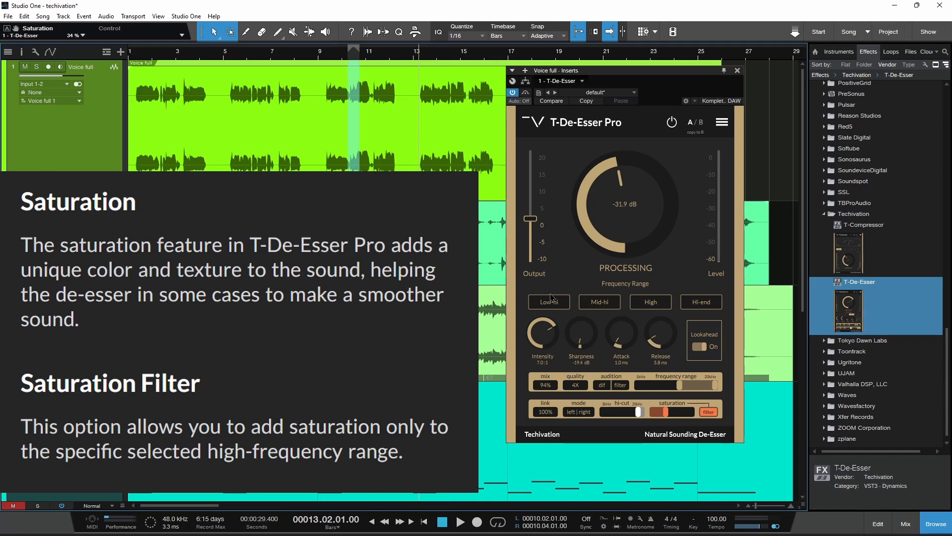
pyautogui.moveTo(686, 415)
pyautogui.mouseDown()
pyautogui.moveTo(642, 419)
pyautogui.moveTo(694, 412)
pyautogui.mouseUp()
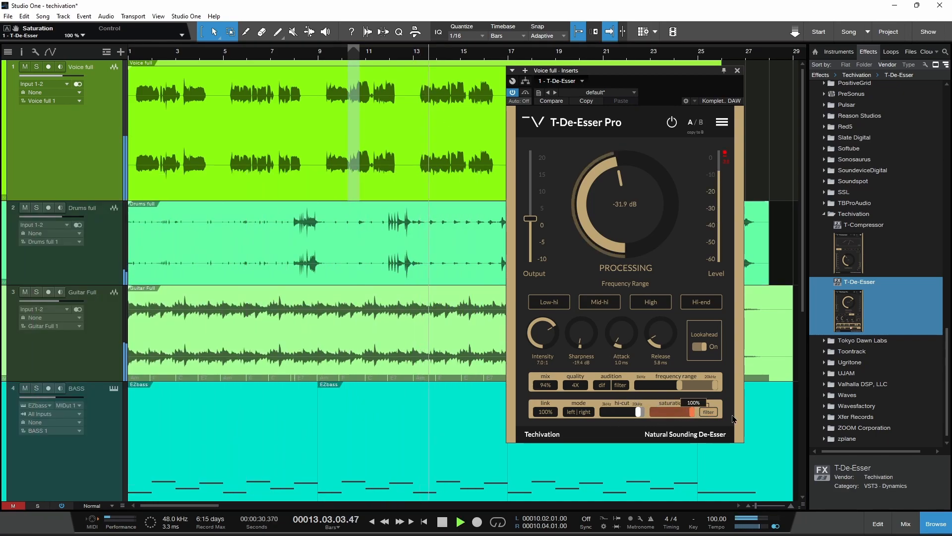
pyautogui.press('space')
# Solo the Voice full track and play it with the unfiltered saturation
pyautogui.click(36, 66)
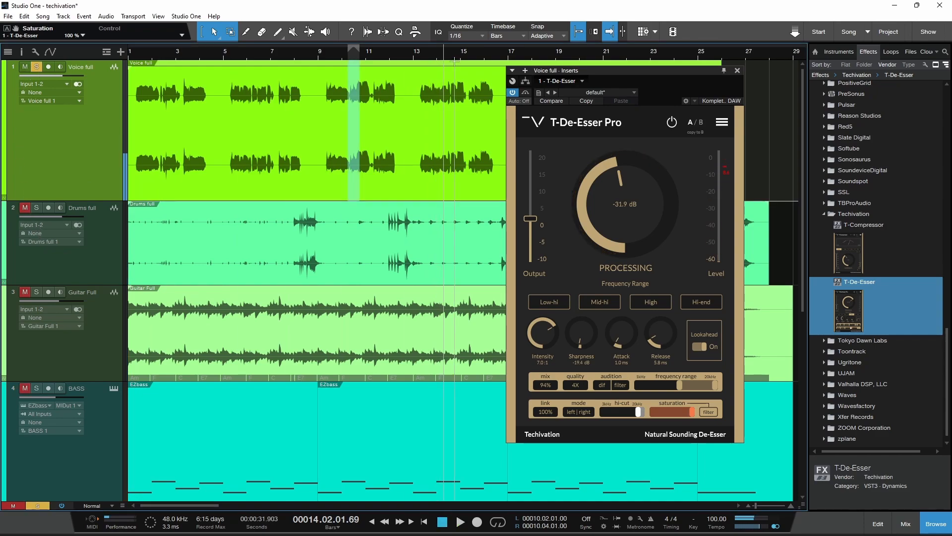
pyautogui.press('space')
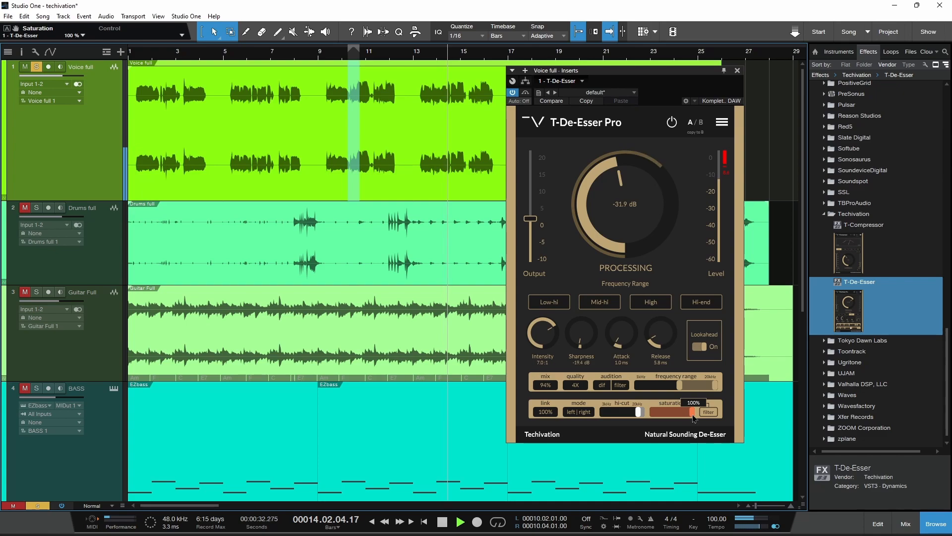
pyautogui.press('space')
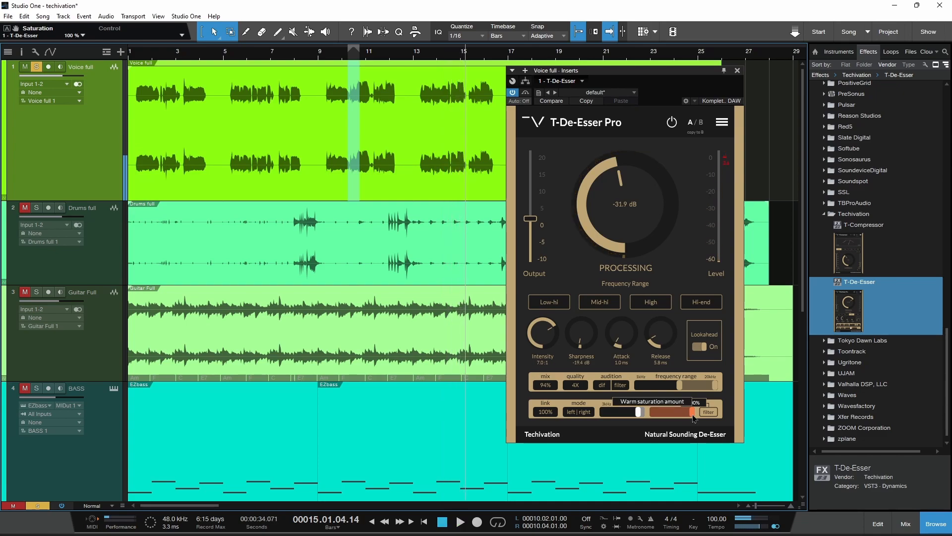
# Turn the saturation filter on and play the soloed vocal at 100% saturation
pyautogui.click(708, 413)
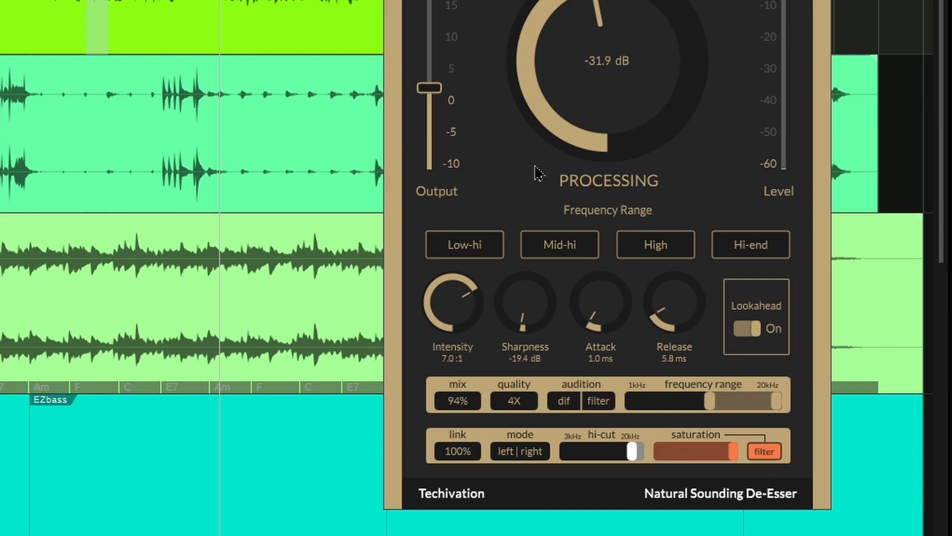
pyautogui.press('space')
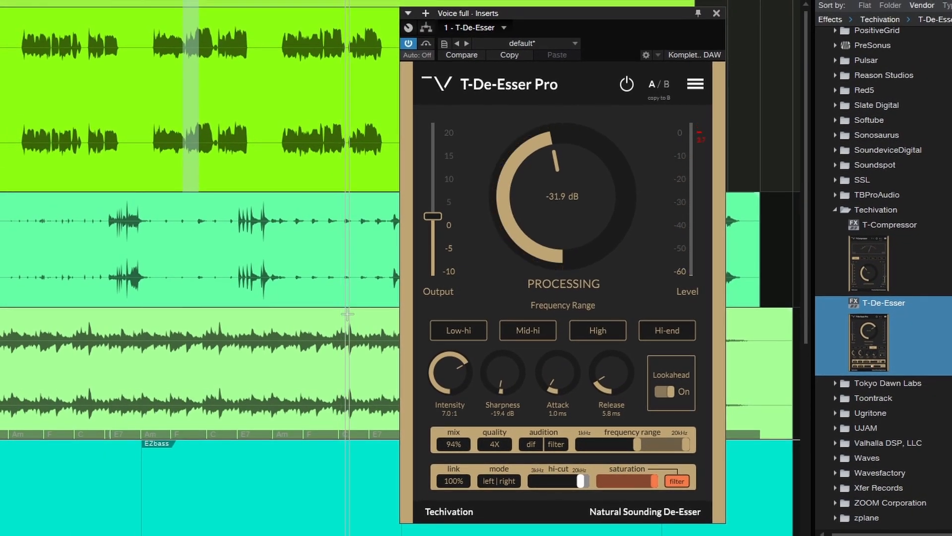
pyautogui.moveTo(638, 490)
pyautogui.moveTo(638, 485); pyautogui.dragTo(655, 482)
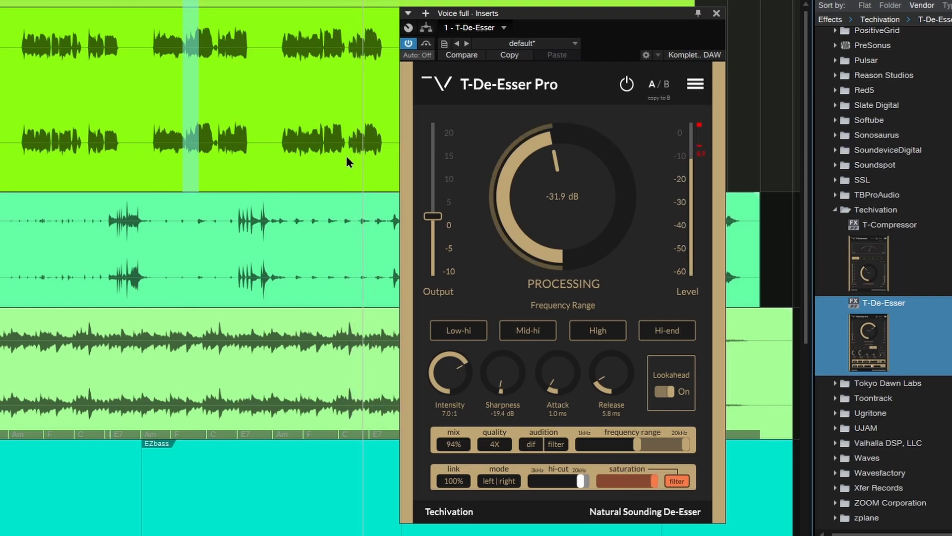
pyautogui.press('space')
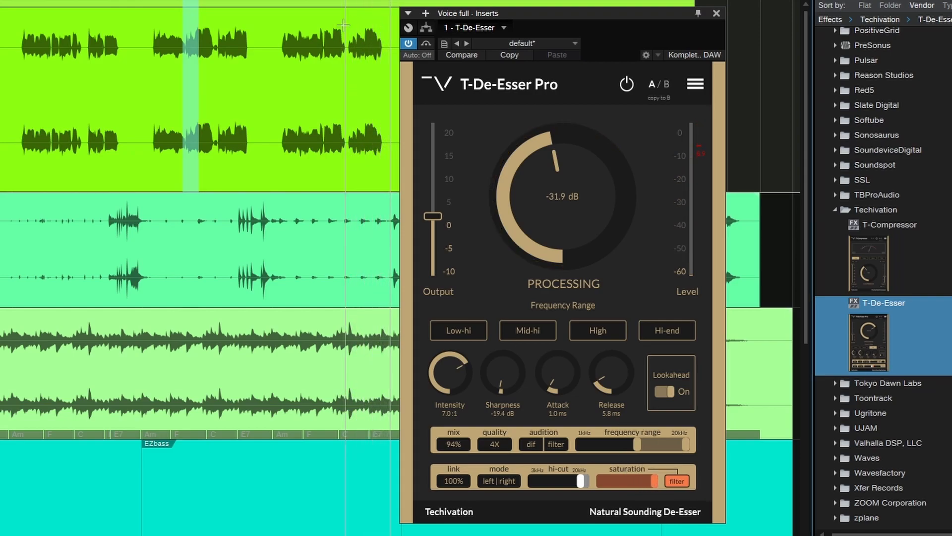
# Play the soloed vocal with the saturation filter off for comparison and turn the filter back on
pyautogui.click(676, 481)
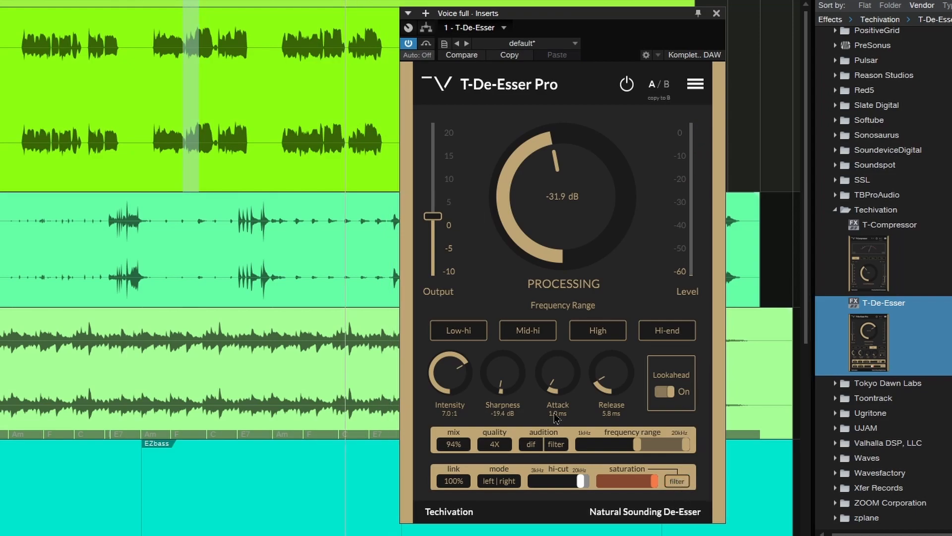
pyautogui.press('space')
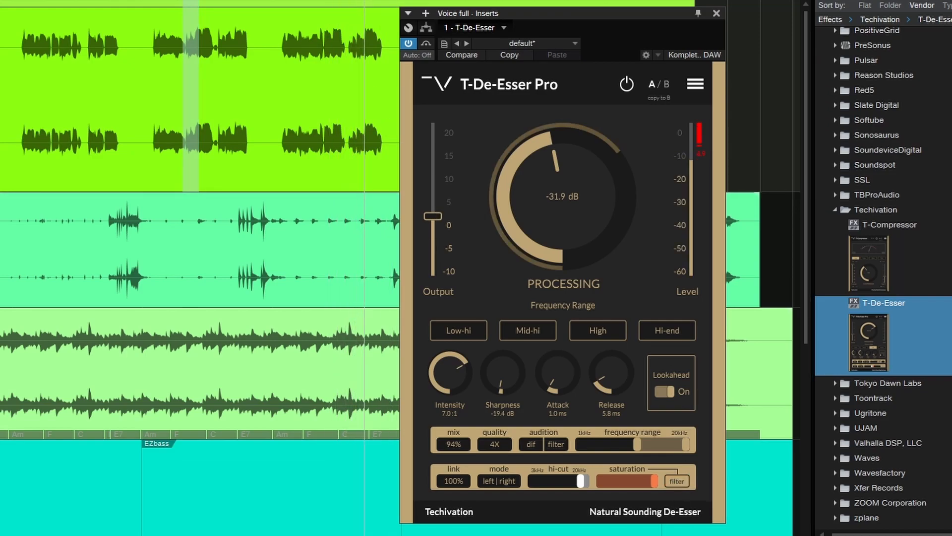
pyautogui.press('space')
pyautogui.click(680, 480)
# Lower the saturation to about a quarter of its range and play the soloed vocal, comparing it with the plug-in bypassed
pyautogui.moveTo(654, 481); pyautogui.dragTo(619, 489)
pyautogui.click(408, 43)
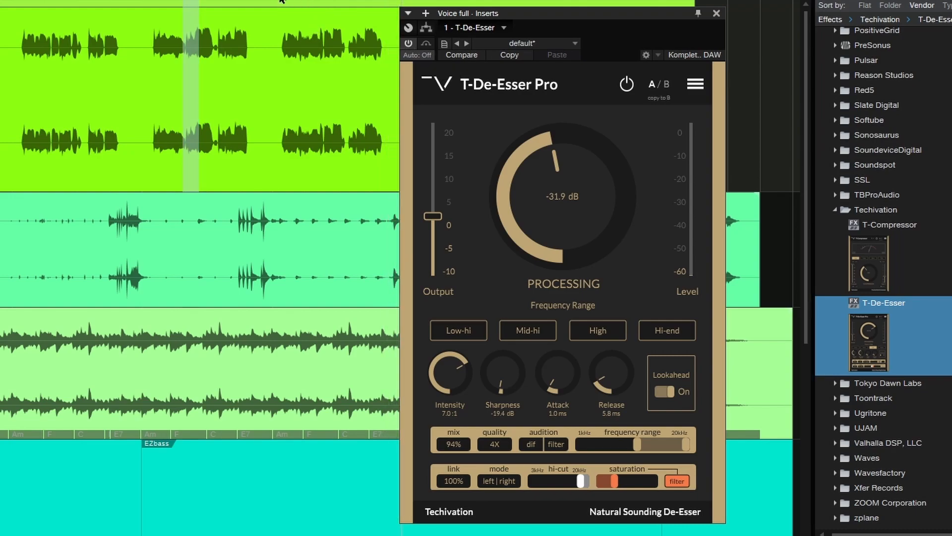
pyautogui.press('space')
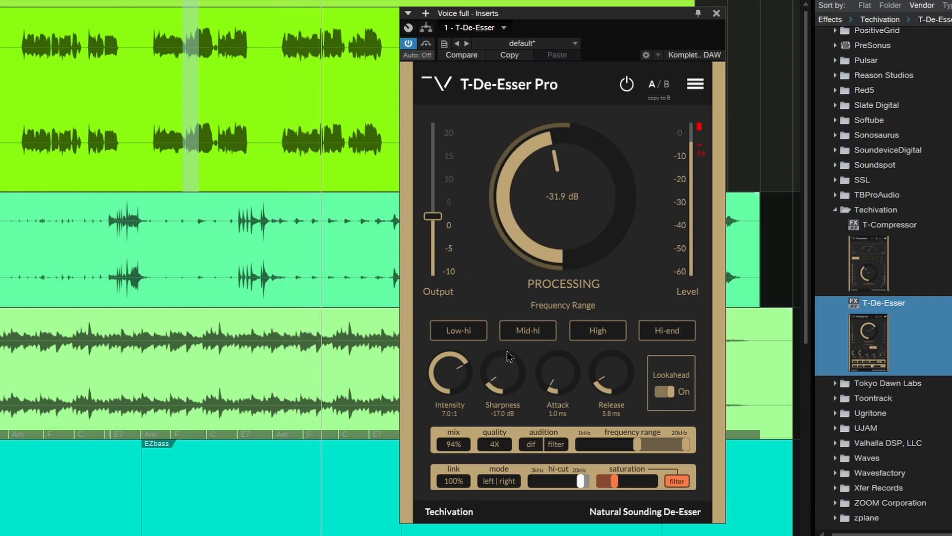
# Reduce the saturation further and set sharpness to -10.1 dB, intensity to 7.7:1, attack to 0.7 ms and mix to 92%
pyautogui.moveTo(527, 403); pyautogui.dragTo(505, 397)
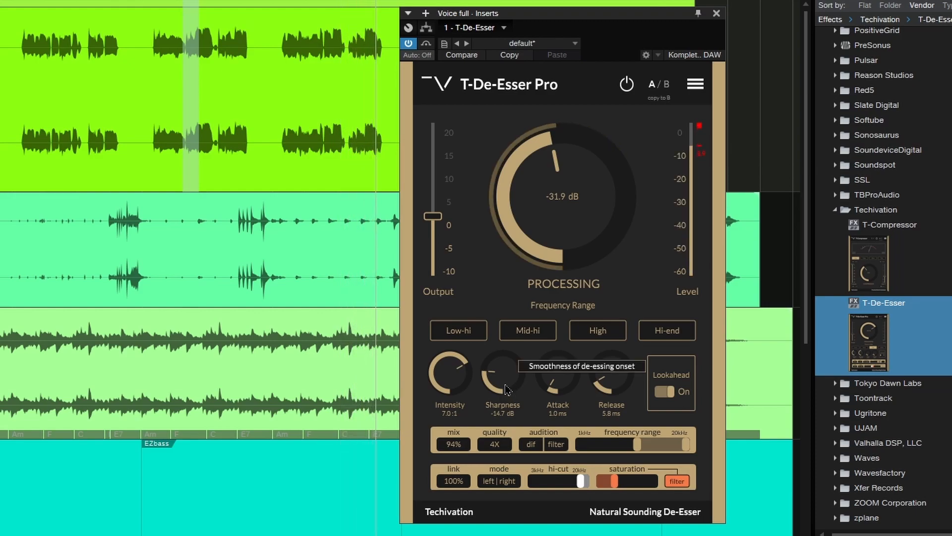
pyautogui.moveTo(614, 481); pyautogui.dragTo(611, 487)
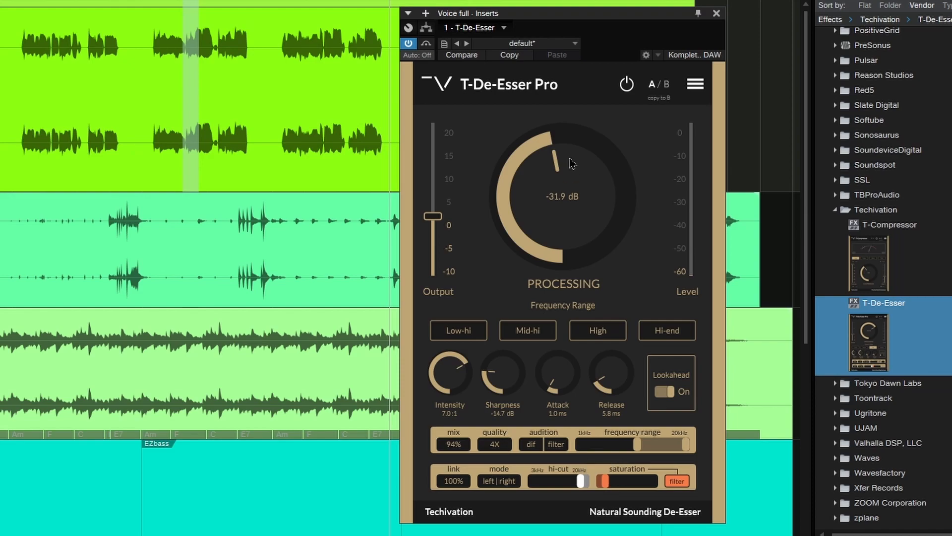
pyautogui.moveTo(503, 368); pyautogui.dragTo(522, 258)
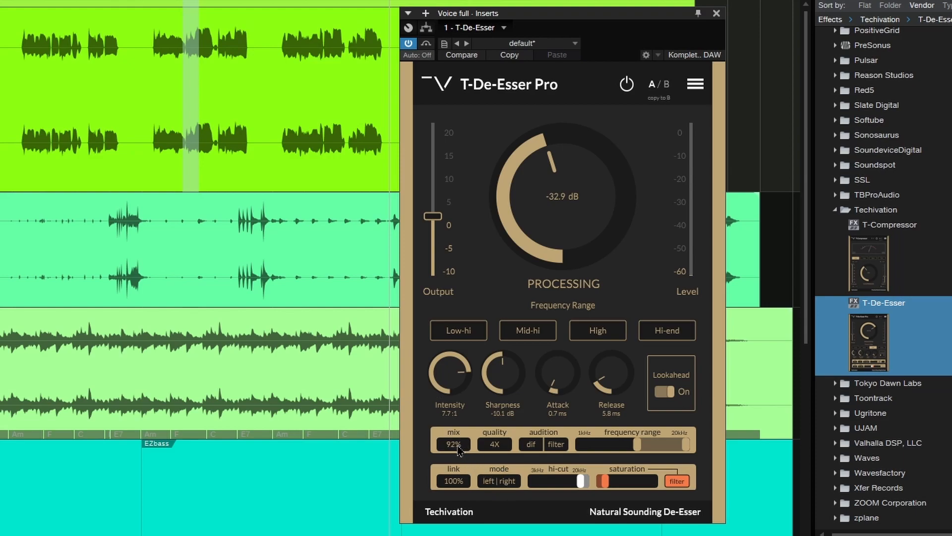
# Set the processing to -33.7 dB and the output to 1.6 dB, playing the soloed vocal to check
pyautogui.moveTo(445, 223)
pyautogui.press('space')
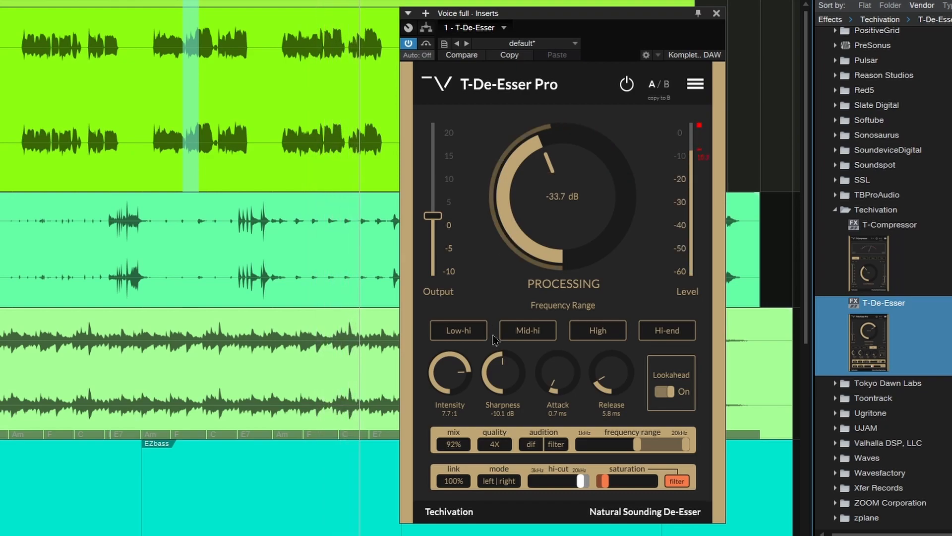
pyautogui.moveTo(425, 149)
pyautogui.press('space')
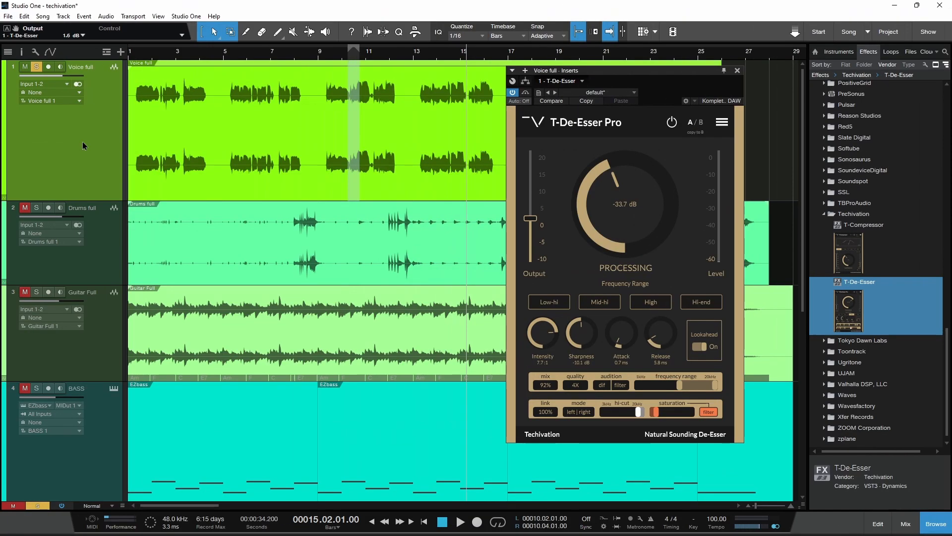
# Play the full mix with the vocal unsoloed, setting the low frequency limit to 4.8 kHz, sharpness to -12.0 dB and processing to -32.2 dB
pyautogui.click(36, 67)
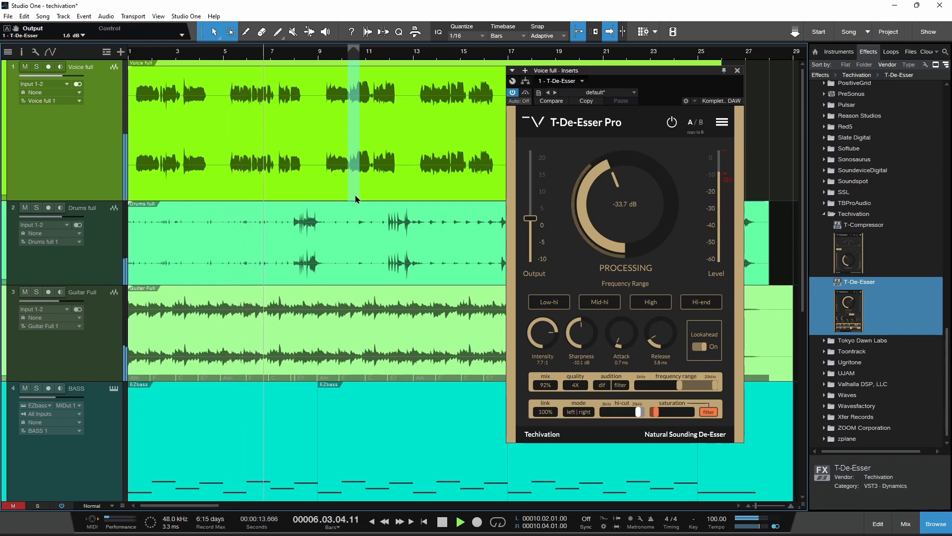
pyautogui.moveTo(682, 386)
pyautogui.moveTo(681, 386); pyautogui.dragTo(679, 387)
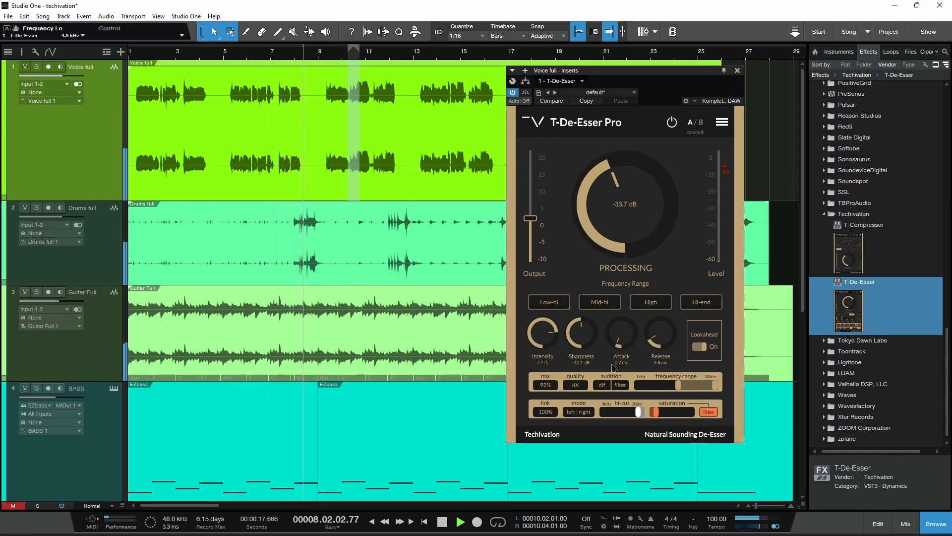
pyautogui.scroll(-2, 594, 358)
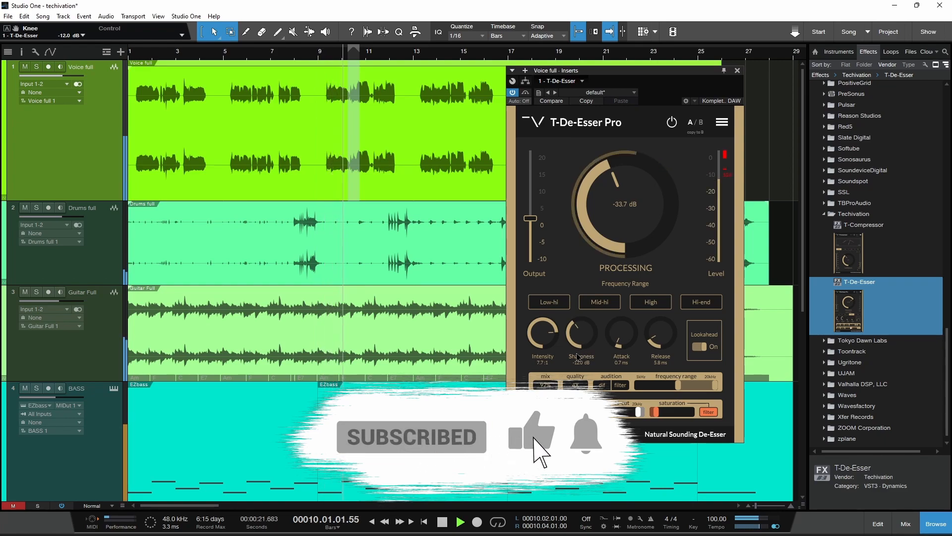
pyautogui.moveTo(609, 243); pyautogui.dragTo(610, 239)
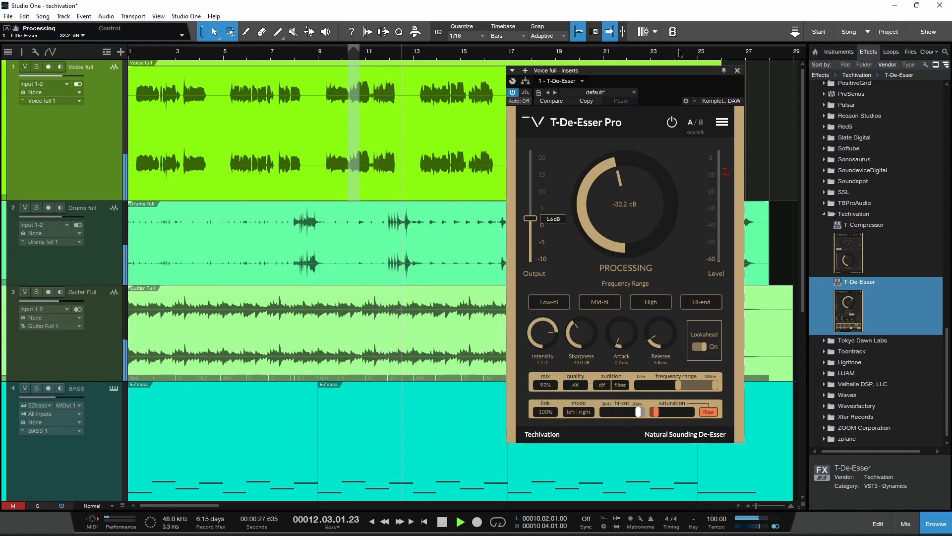
# Move the de-esser window clear of the later bars and play the full mix from bar 20, comparing the plug-in active and bypassed
pyautogui.moveTo(652, 79); pyautogui.dragTo(624, 91)
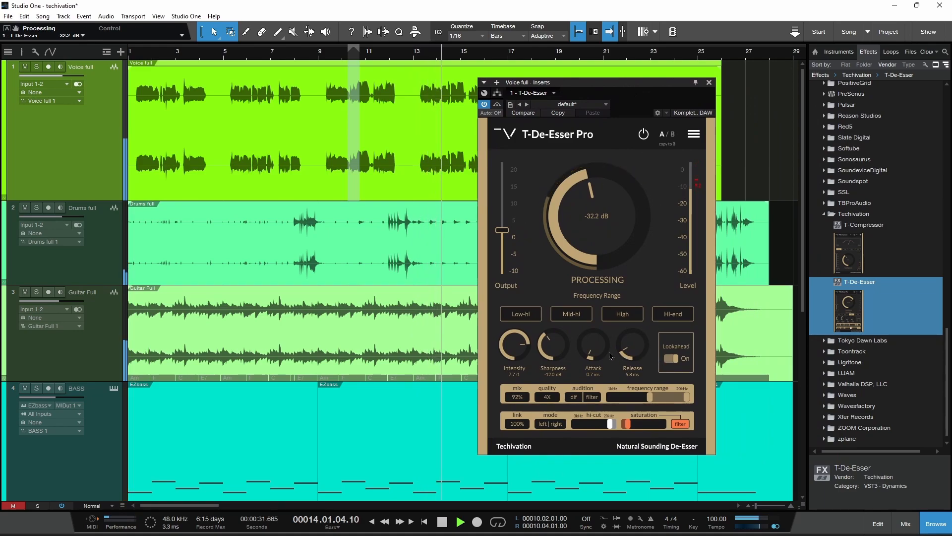
pyautogui.moveTo(651, 403)
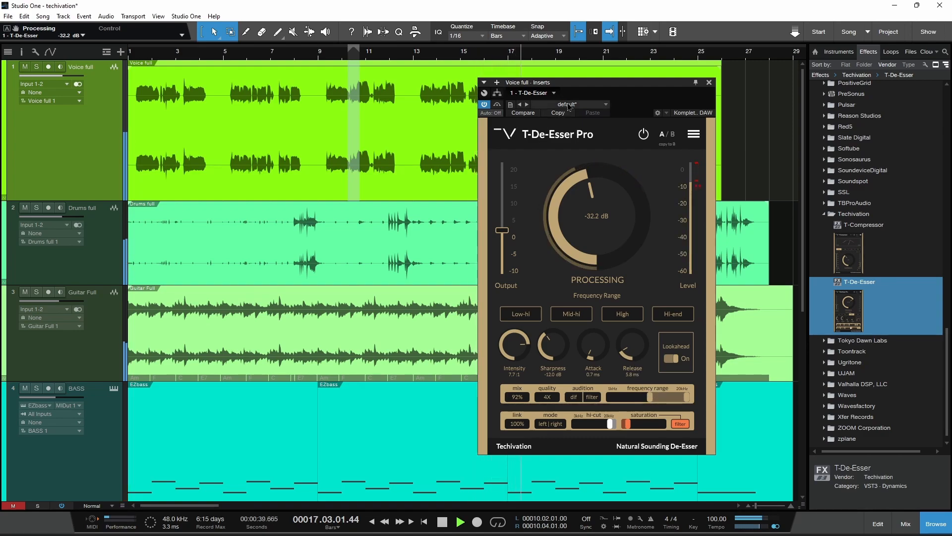
pyautogui.moveTo(606, 86); pyautogui.dragTo(780, 78)
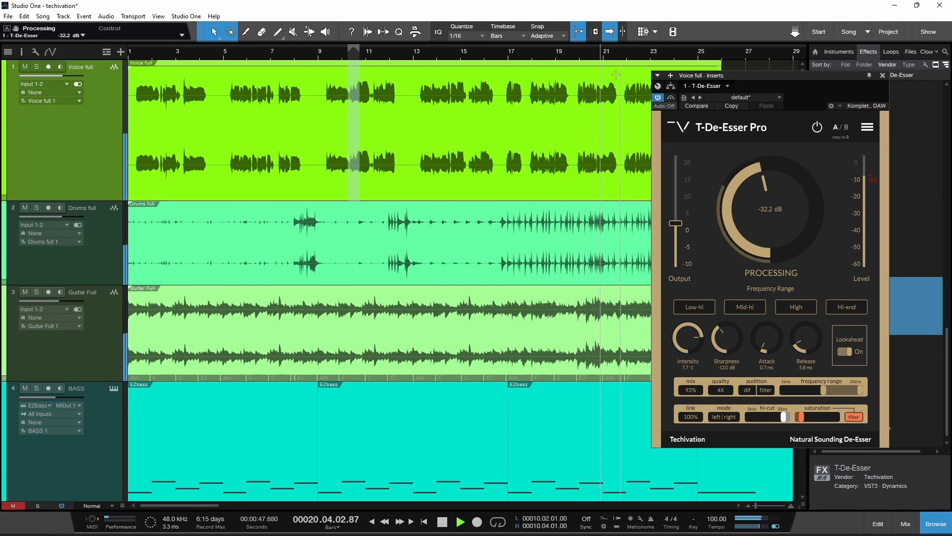
pyautogui.click(578, 58)
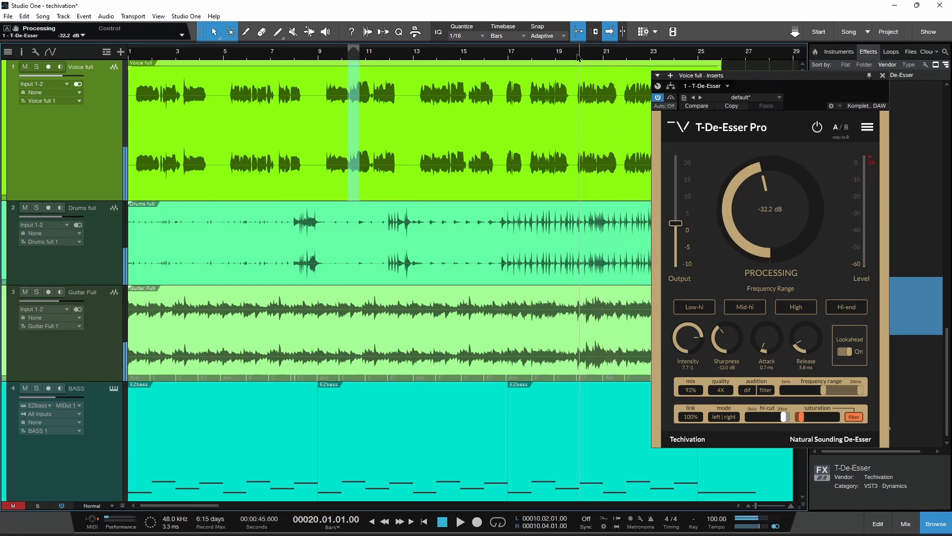
pyautogui.press('space')
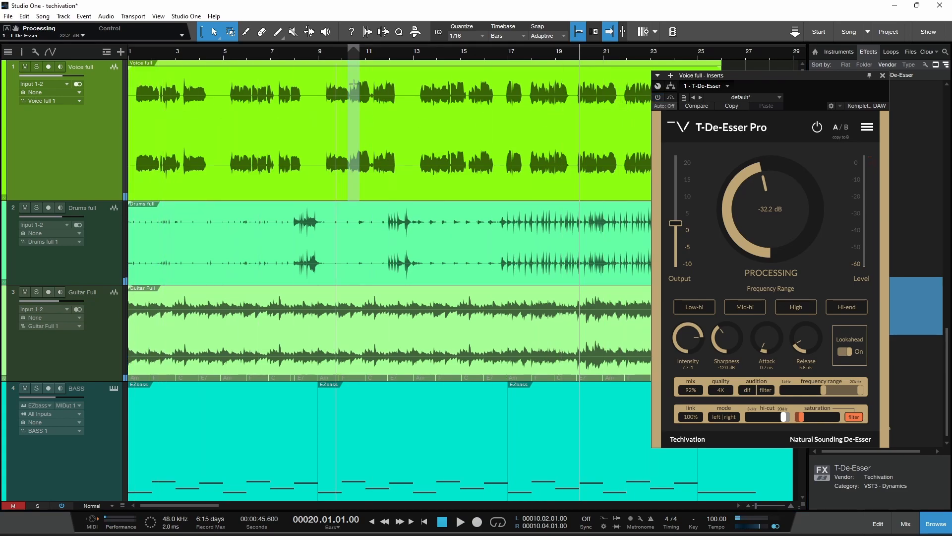
pyautogui.press('space')
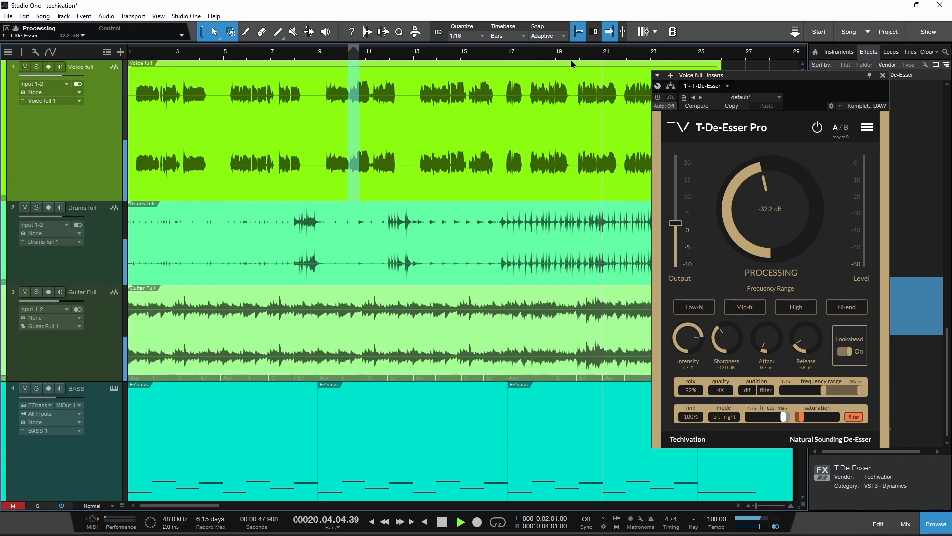
pyautogui.press('space')
# Solo the vocal track and play it from bar 20, comparing the plug-in bypassed and active
pyautogui.click(37, 67)
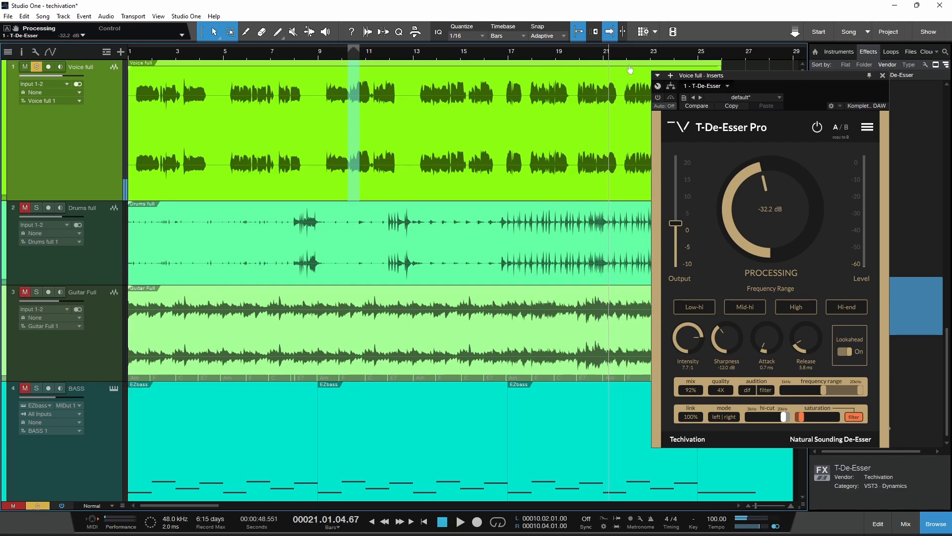
pyautogui.press('space')
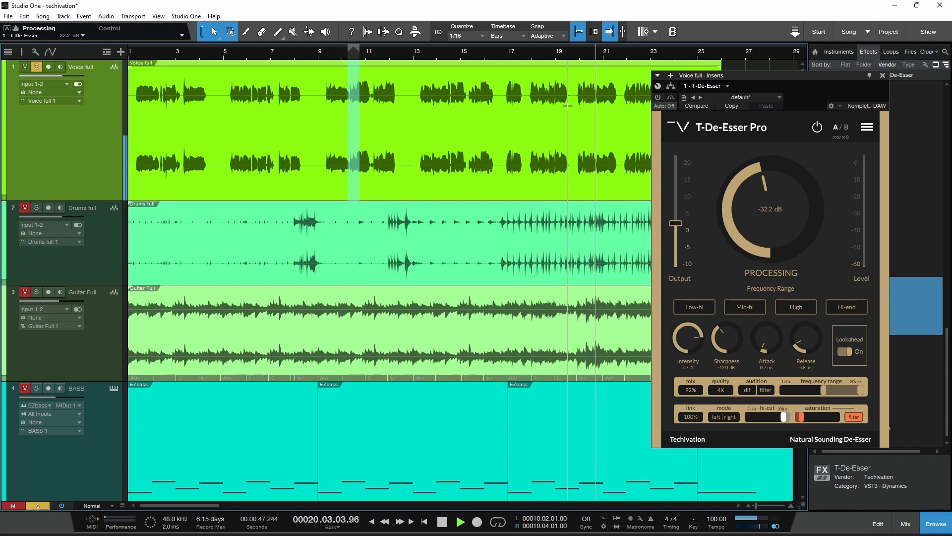
pyautogui.press('space')
pyautogui.click(578, 55)
pyautogui.moveTo(698, 219)
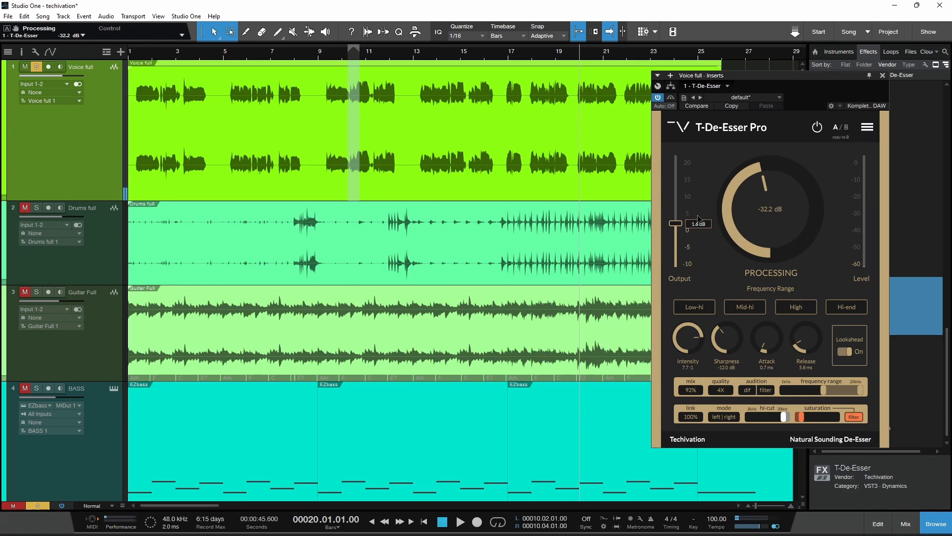
pyautogui.press('space')
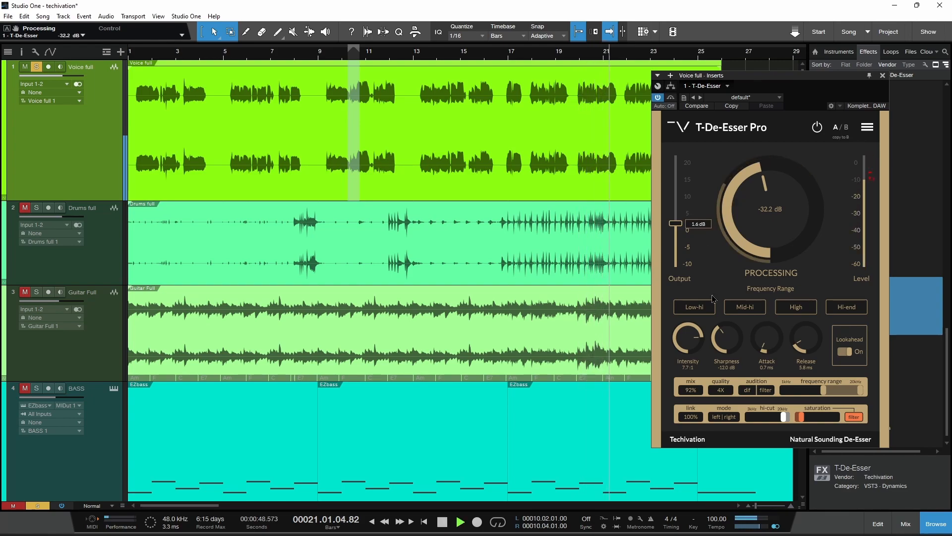
pyautogui.press('space')
# Switch the audition to filter and play the soloed vocal from bar 20
pyautogui.click(762, 392)
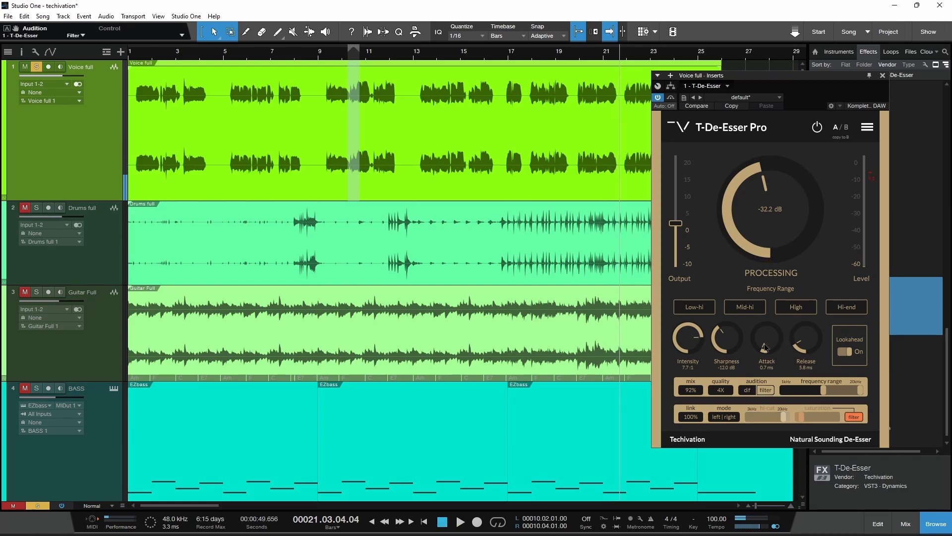
pyautogui.click(578, 59)
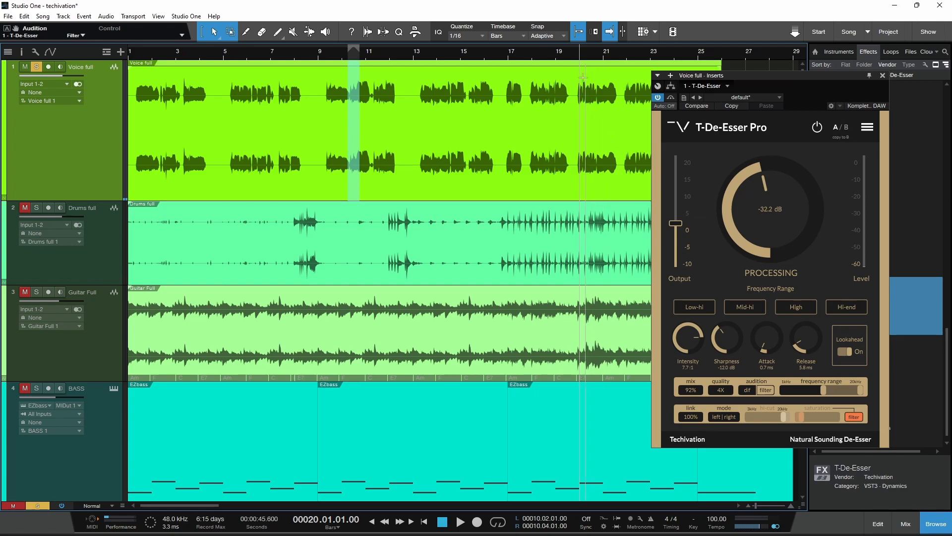
pyautogui.press('space')
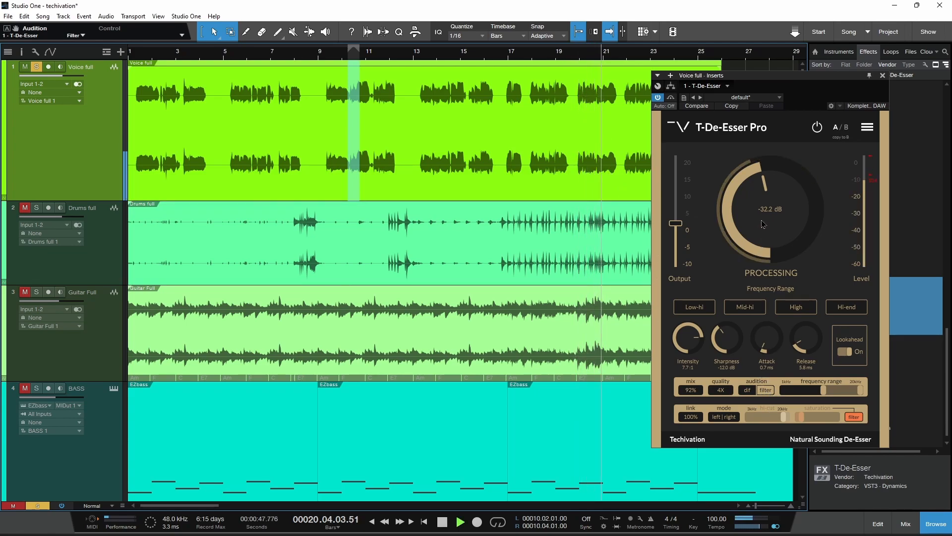
pyautogui.press('space')
# Switch the audition to the difference signal and play the soloed vocal from bar 20
pyautogui.moveTo(757, 409)
pyautogui.click(747, 390)
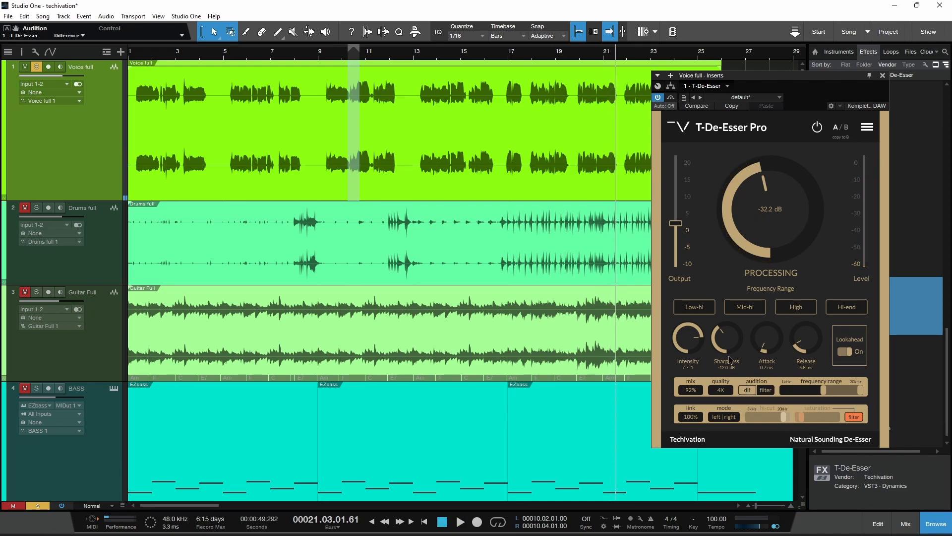
pyautogui.click(578, 58)
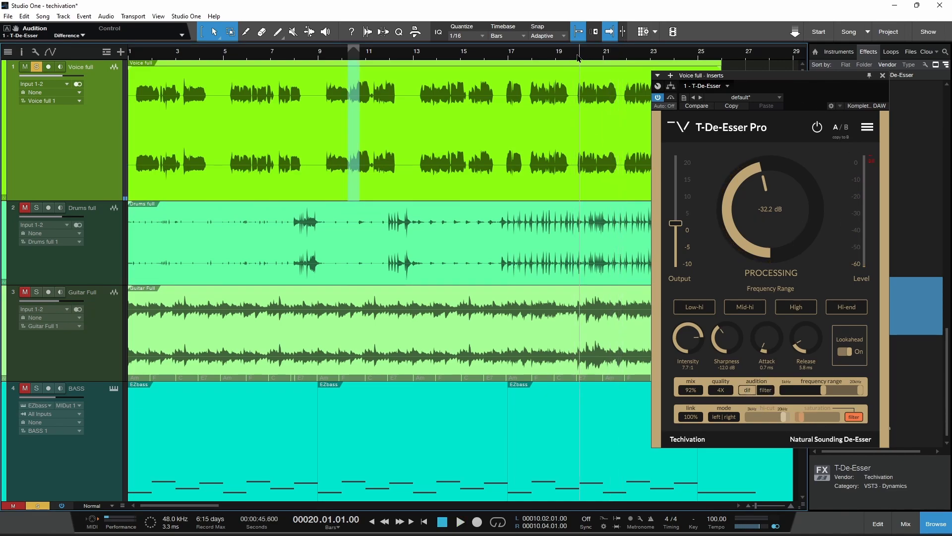
pyautogui.press('space')
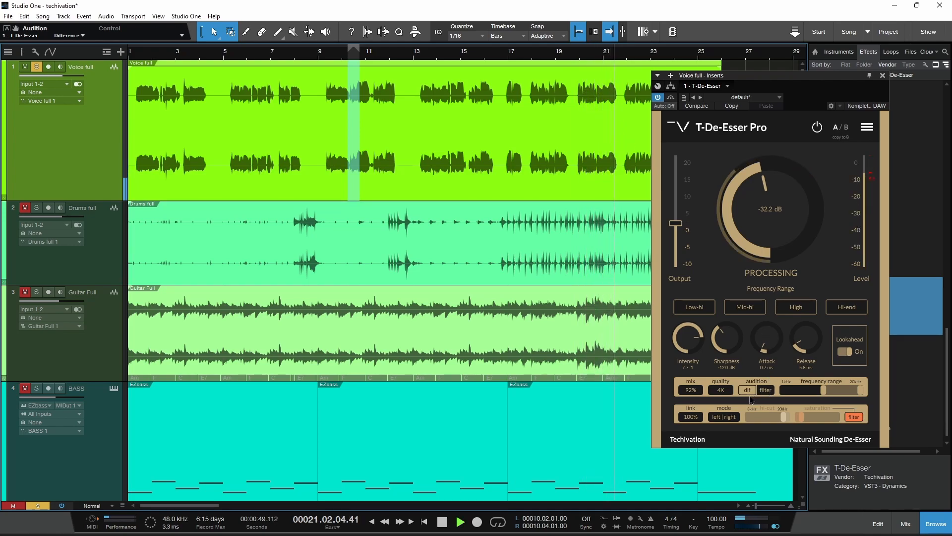
# Lower the processing to -41.9 dB and the mix to 44%, playing the difference signal from bar 20 to hear what is removed
pyautogui.moveTo(754, 192); pyautogui.dragTo(754, 205)
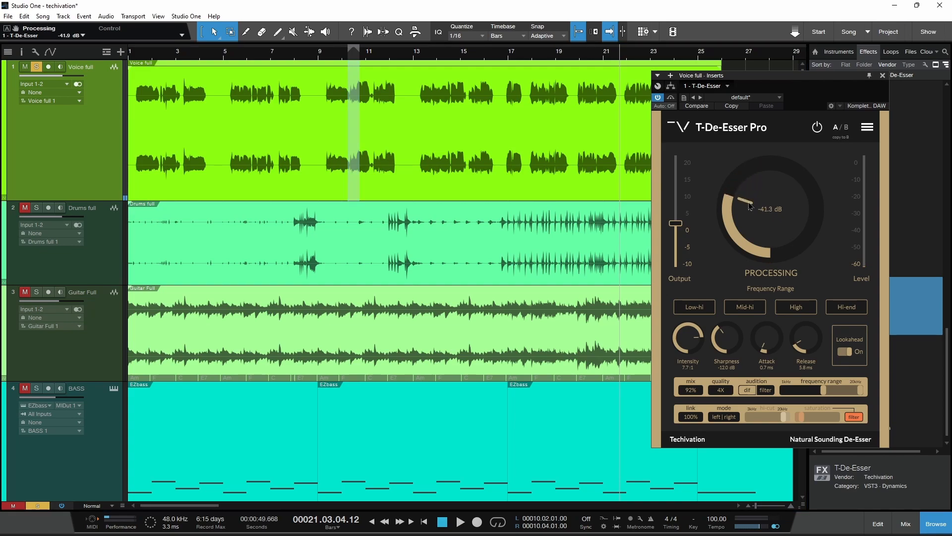
pyautogui.press('space')
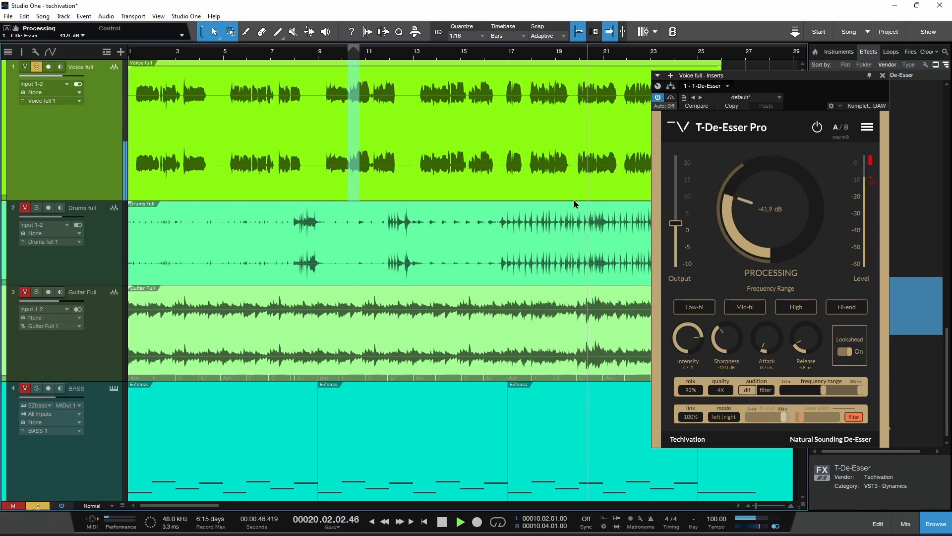
pyautogui.press('space')
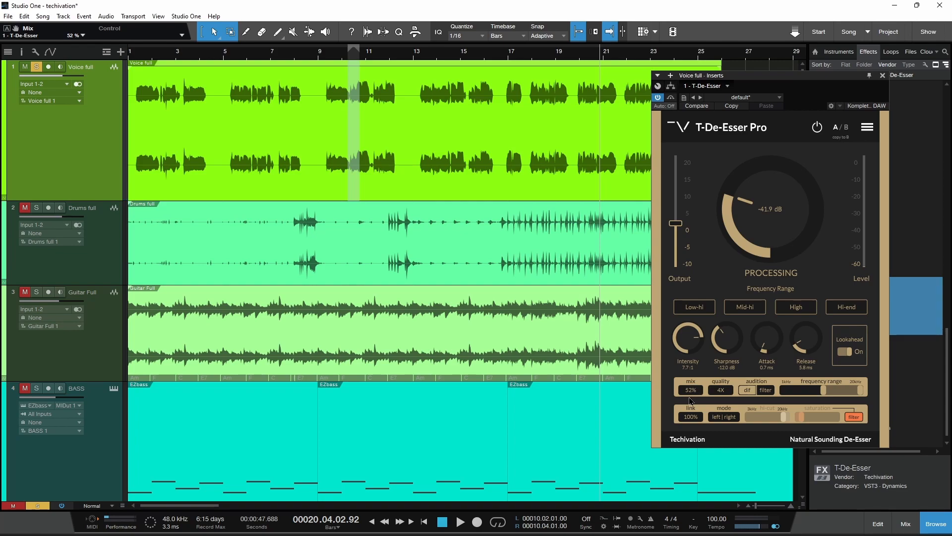
pyautogui.click(577, 52)
pyautogui.press('space')
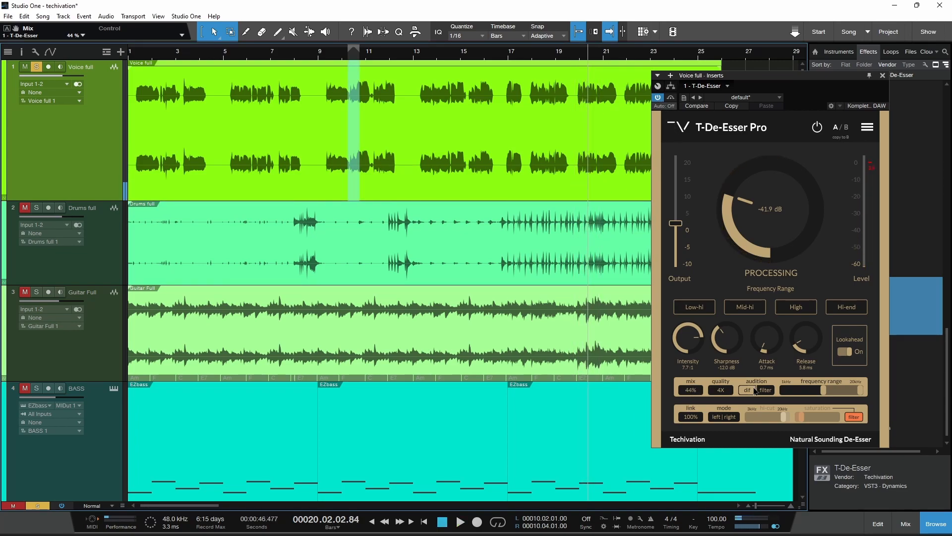
# Turn off the difference audition and set the mix to 92% and the processing to -32.5 dB
pyautogui.click(748, 390)
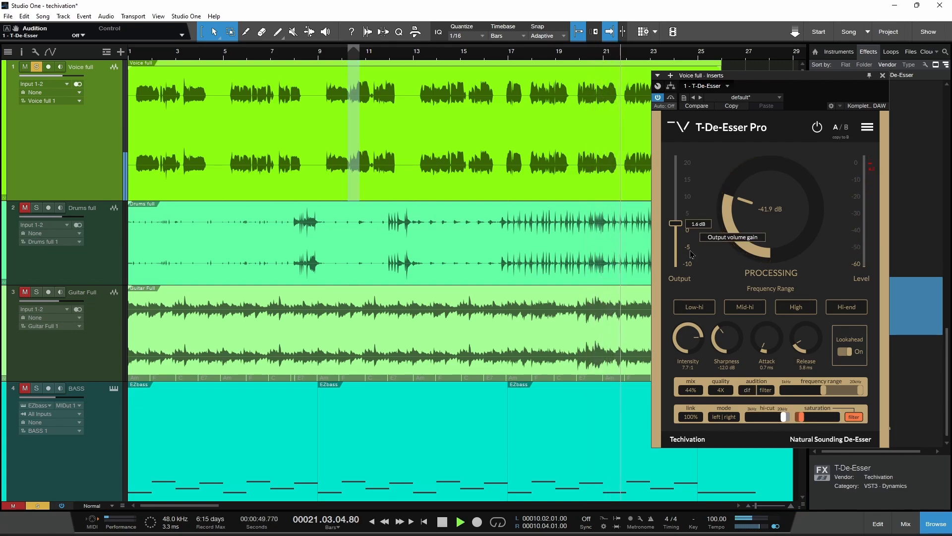
pyautogui.moveTo(691, 390); pyautogui.dragTo(697, 372)
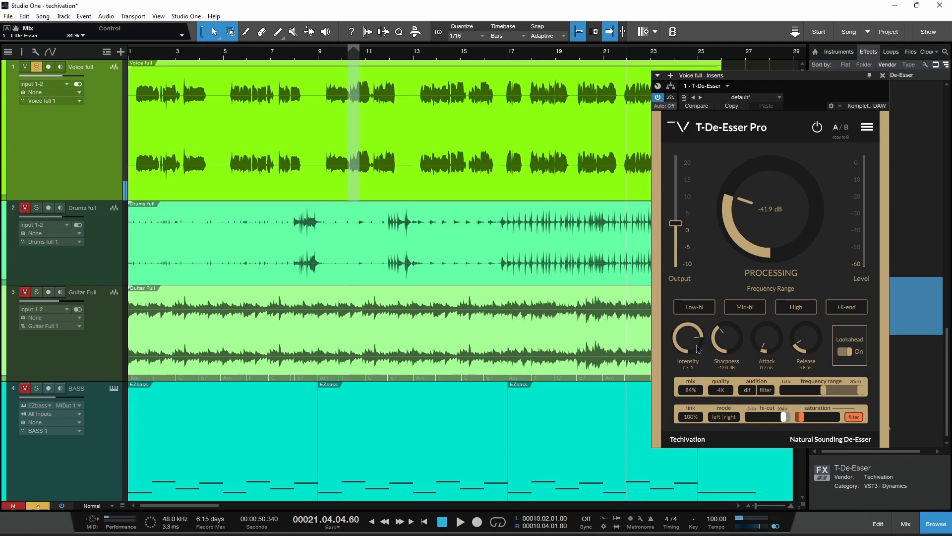
pyautogui.moveTo(784, 209); pyautogui.dragTo(784, 196)
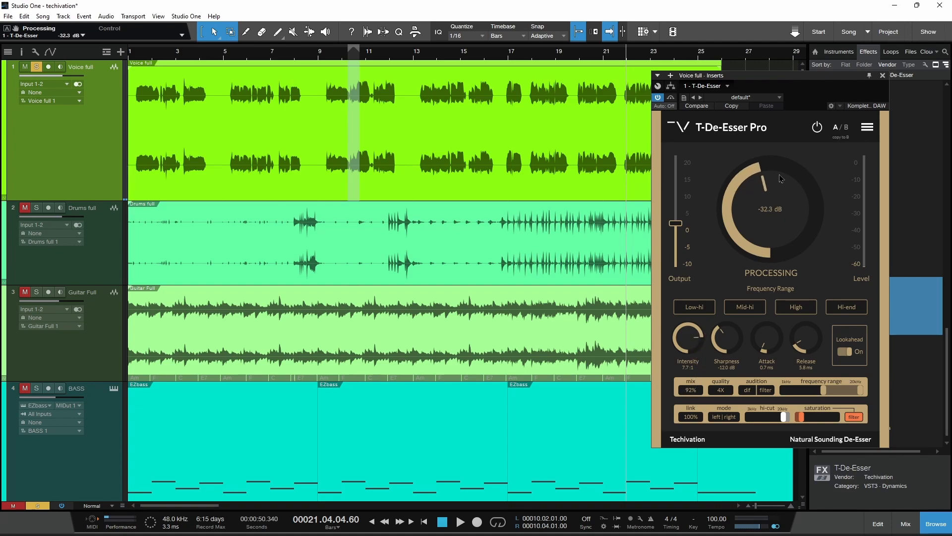
# Unsolo the vocal, play the full mix from bar 20 and set the processing to -31.3 dB, moving the plug-in window over the middle of the arrangement
pyautogui.click(36, 68)
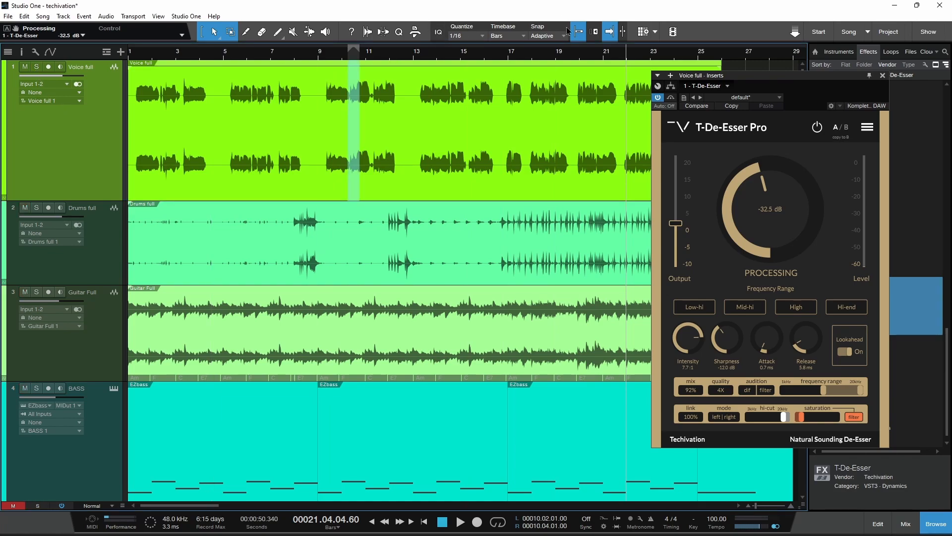
pyautogui.click(571, 60)
pyautogui.press('space')
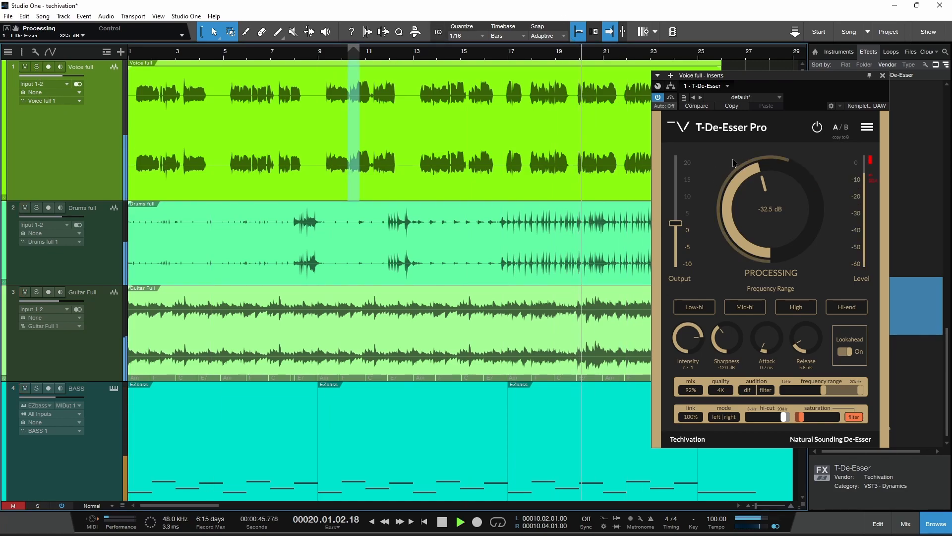
pyautogui.moveTo(825, 79); pyautogui.dragTo(464, 74)
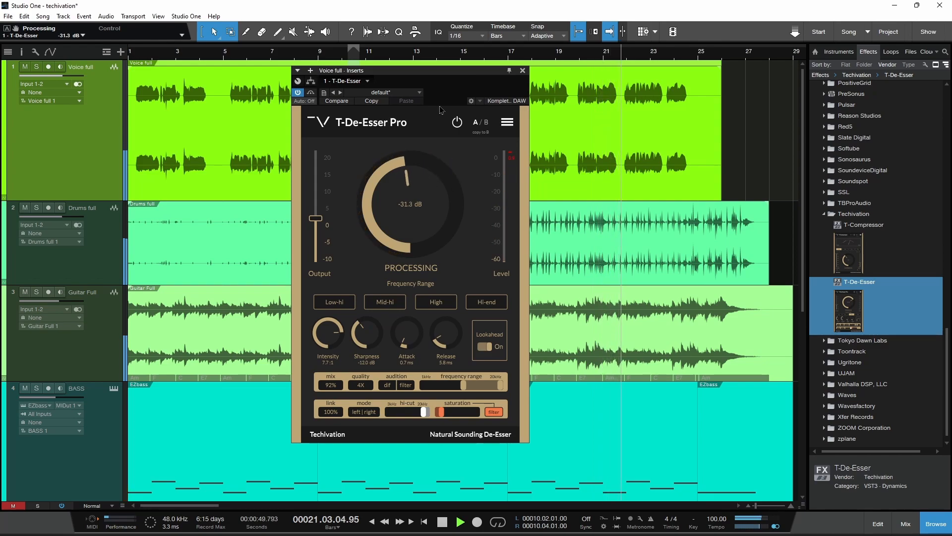
pyautogui.moveTo(446, 77); pyautogui.dragTo(493, 71)
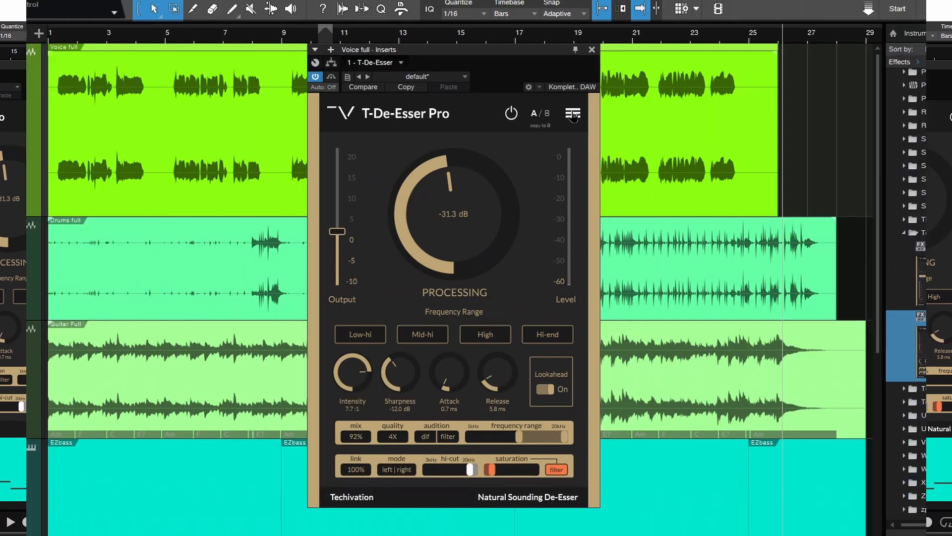
# Examine the plug-in's list of presets and its GUI scale options
pyautogui.click(555, 117)
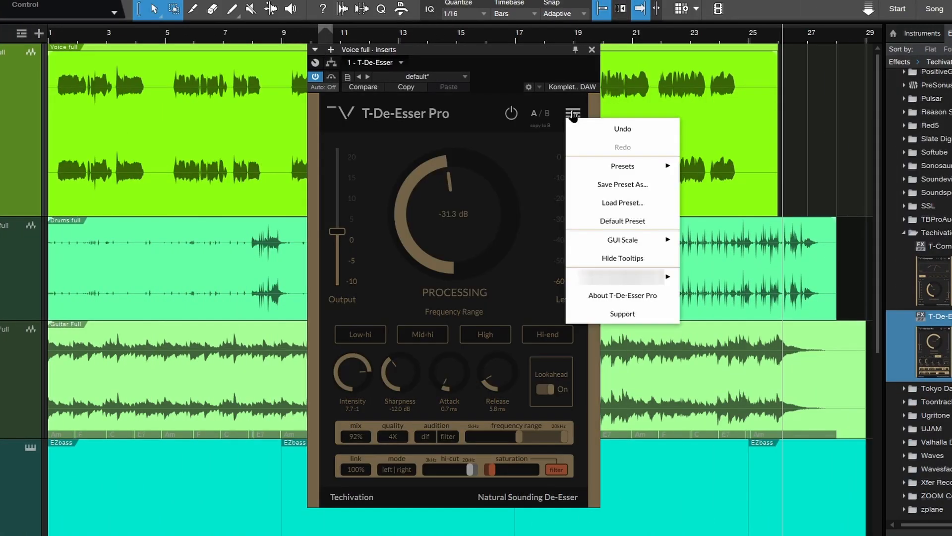
pyautogui.moveTo(623, 166)
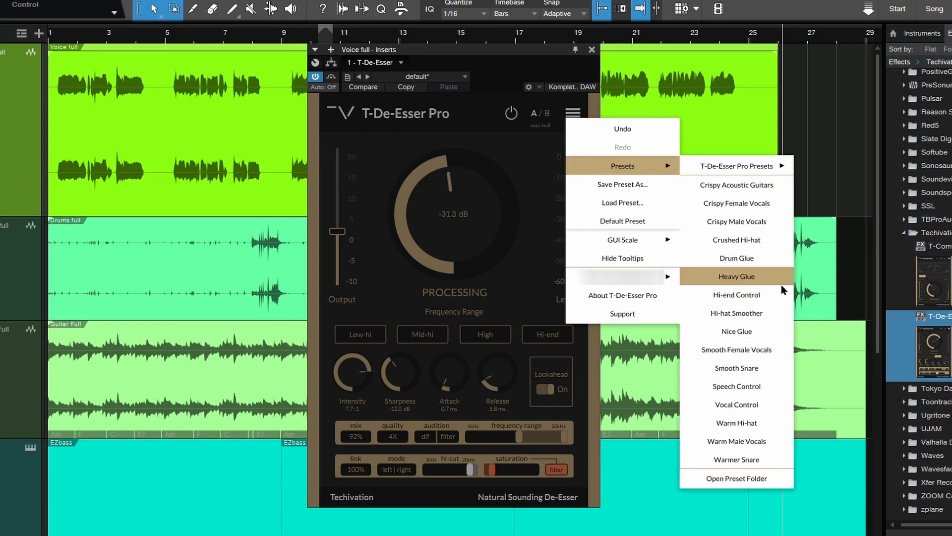
pyautogui.moveTo(631, 243)
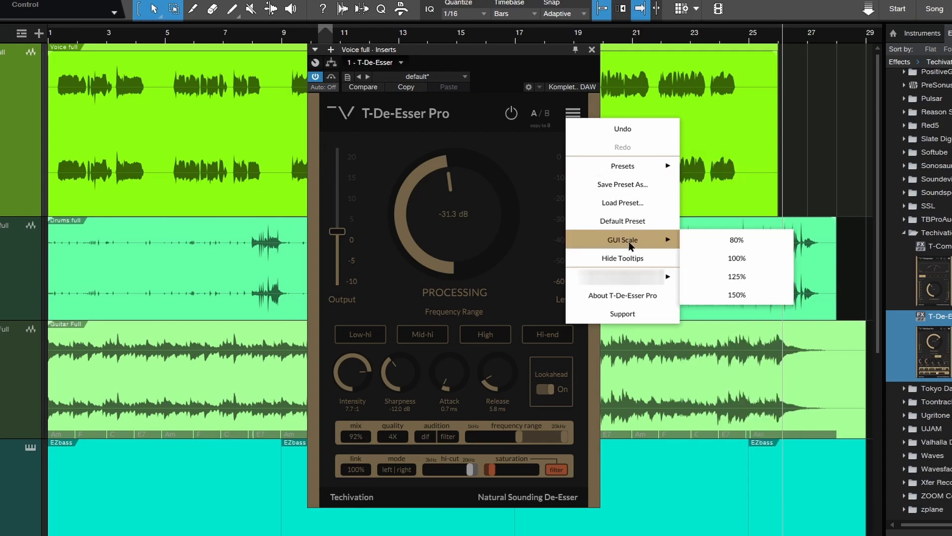
pyautogui.click(752, 277)
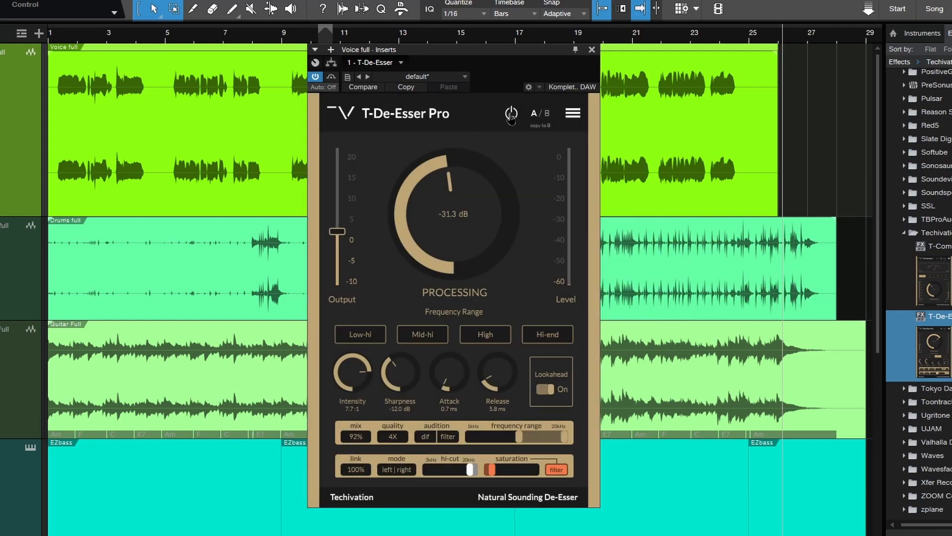
# Toggle T-De-Esser Pro's bypass twice and move its window further along the arrangement
pyautogui.click(511, 115)
pyautogui.click(511, 114)
pyautogui.moveTo(479, 52); pyautogui.dragTo(572, 68)
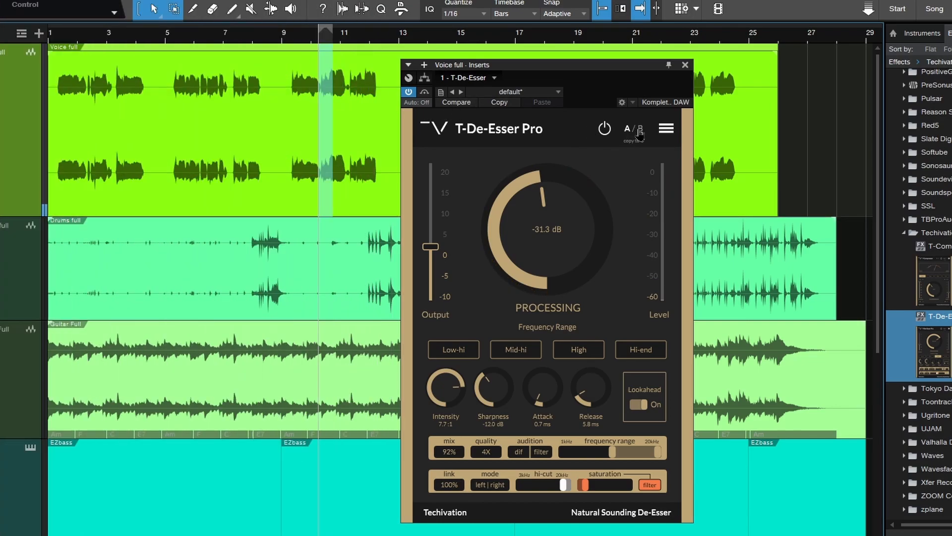
# Switch T-De-Esser Pro to setting B and load the Crispy Female Vocals preset into it
pyautogui.click(640, 131)
pyautogui.click(667, 129)
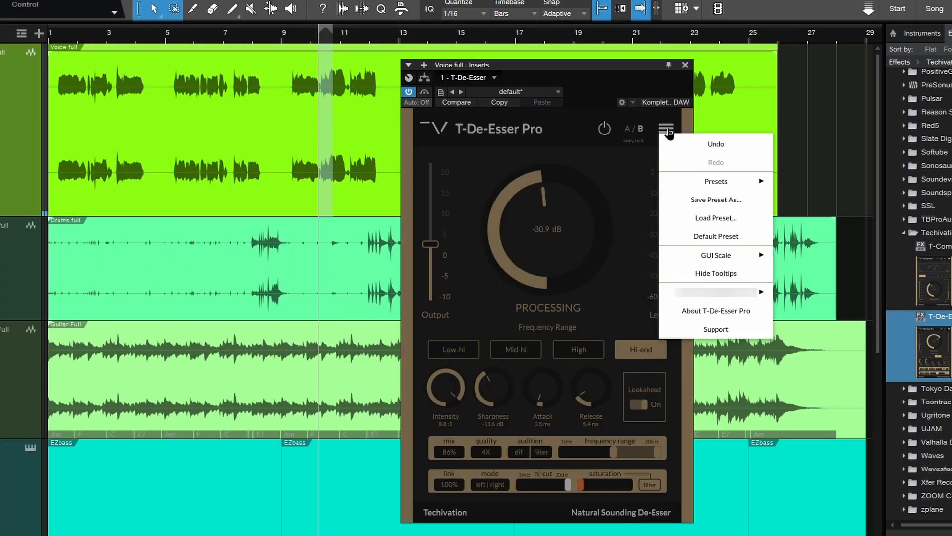
pyautogui.moveTo(702, 185)
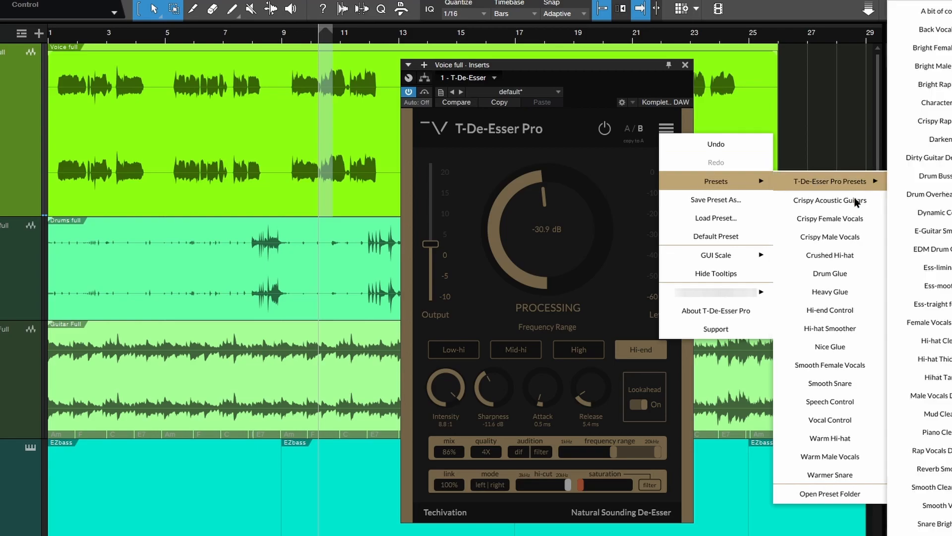
pyautogui.click(844, 221)
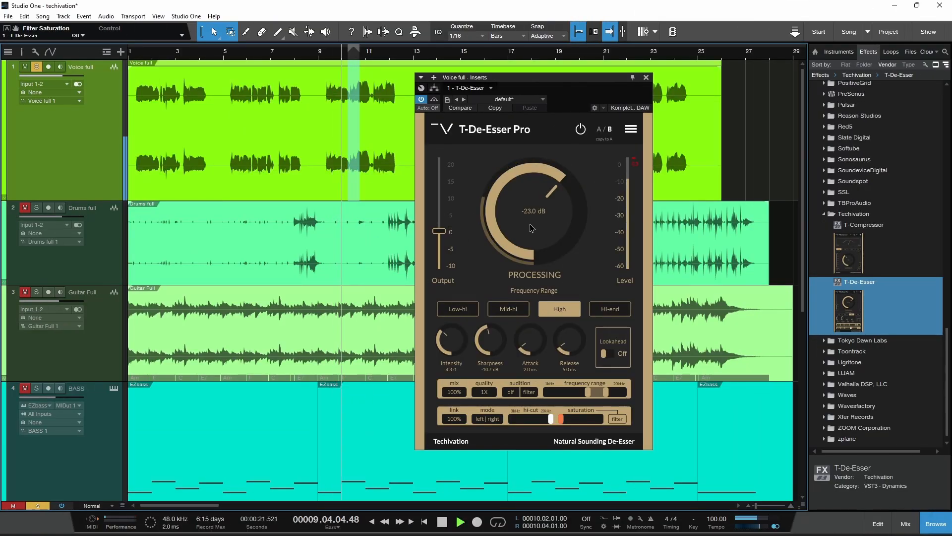
# Play the soloed vocal and lower the processing in setting B to -35.0 dB
pyautogui.press('space')
pyautogui.moveTo(531, 200); pyautogui.dragTo(527, 212)
pyautogui.press('space')
pyautogui.scroll(-5, 528, 212)
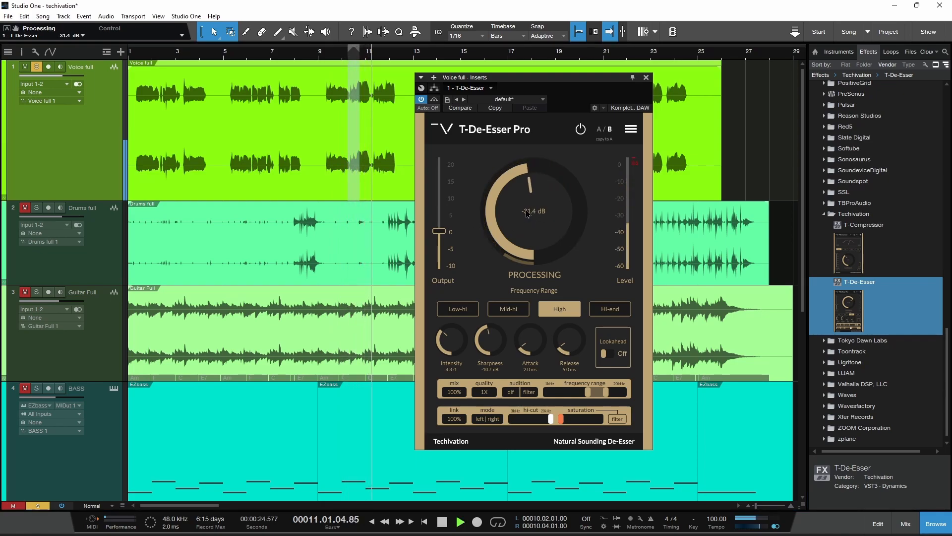
pyautogui.scroll(-2, 527, 200)
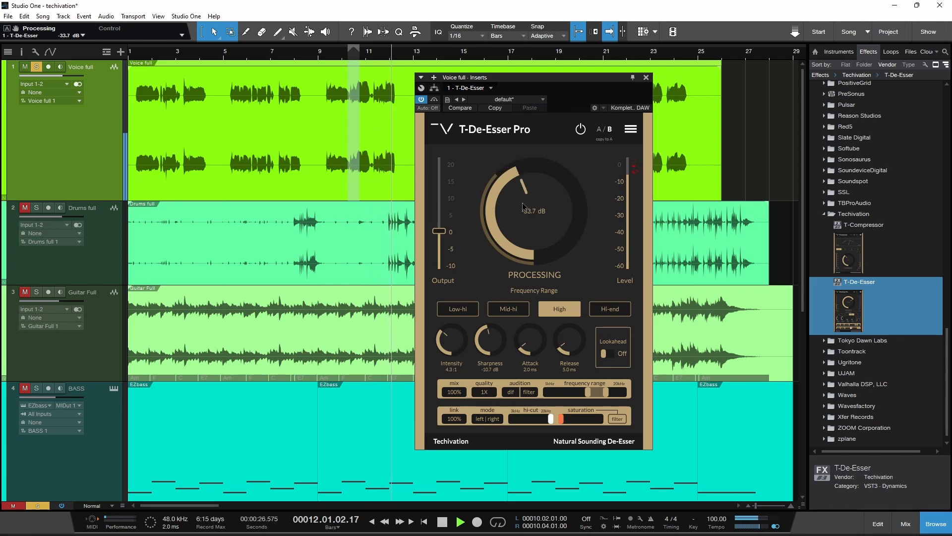
pyautogui.press('space')
pyautogui.press('space')
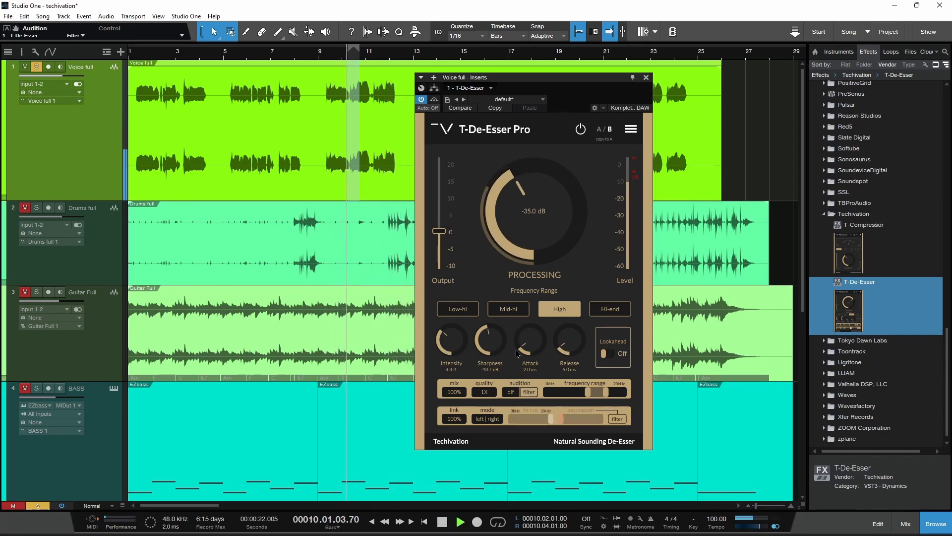
# Lower setting B's processing to -37.1 dB while auditioning the filter signal, and turn the filter audition off
pyautogui.scroll(1, 521, 234)
pyautogui.scroll(-1, 519, 231)
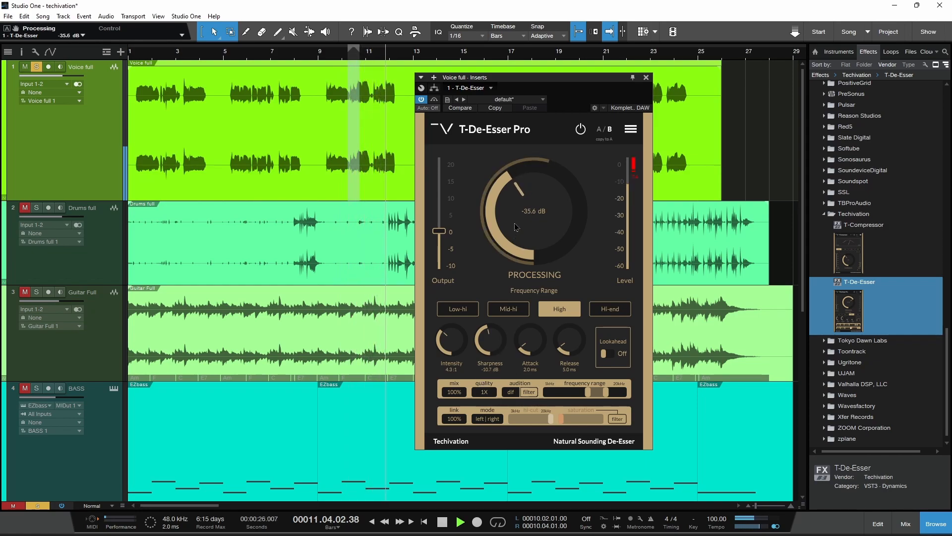
pyautogui.scroll(-1, 480, 197)
pyautogui.press('space')
pyautogui.click(529, 392)
# Play the vocal and compare the sound of setting A against setting B
pyautogui.press('space')
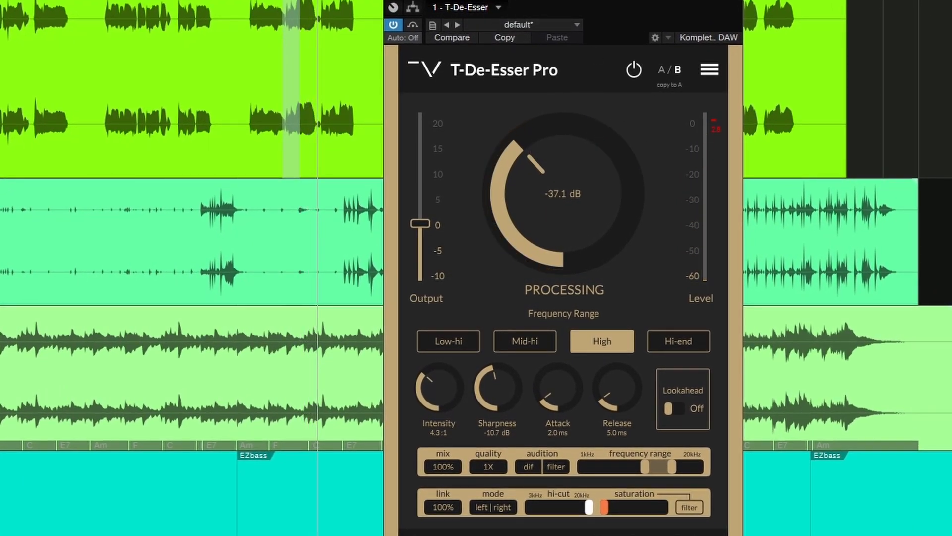
pyautogui.click(663, 71)
pyautogui.press('space')
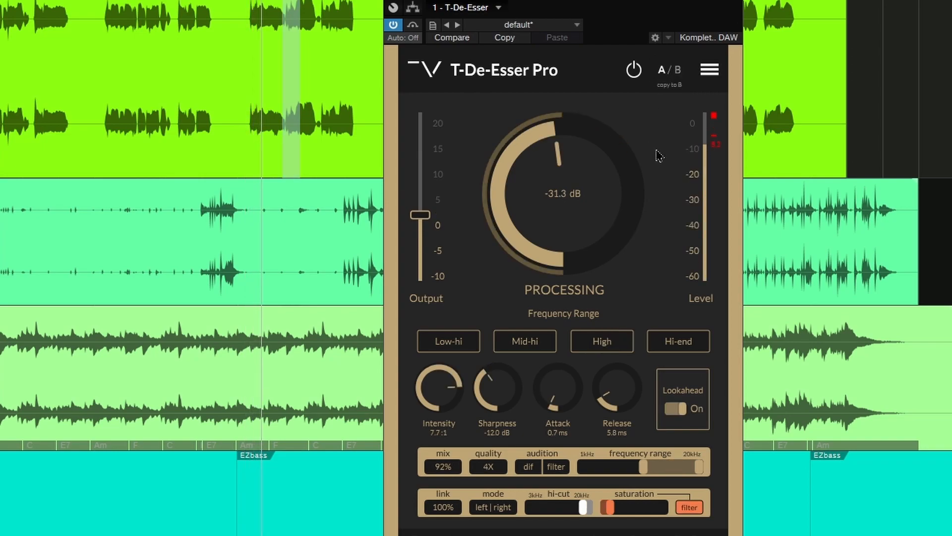
pyautogui.click(679, 71)
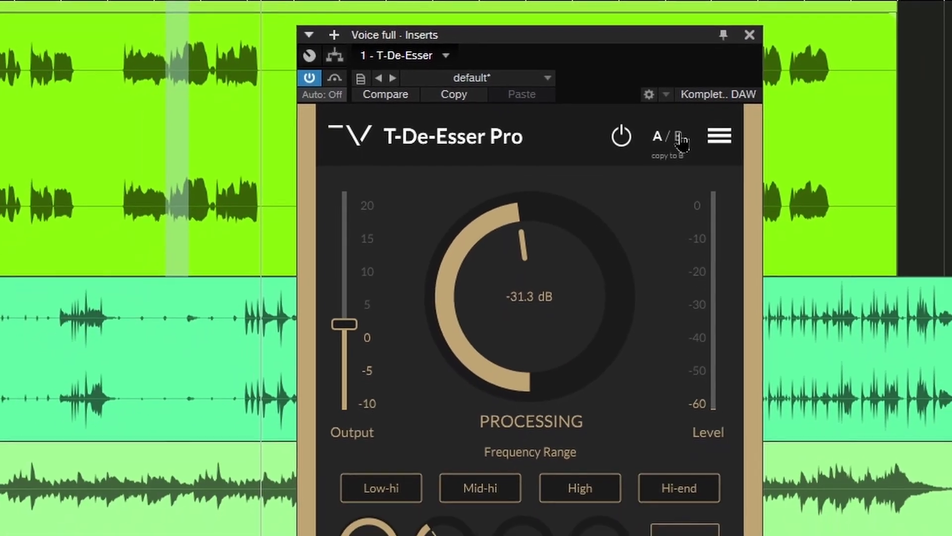
# Copy setting A to B and set B to intensity 8.6:1, sharpness -9.2 dB, attack 1.3 ms, lookahead off and quality 8X
pyautogui.click(680, 154)
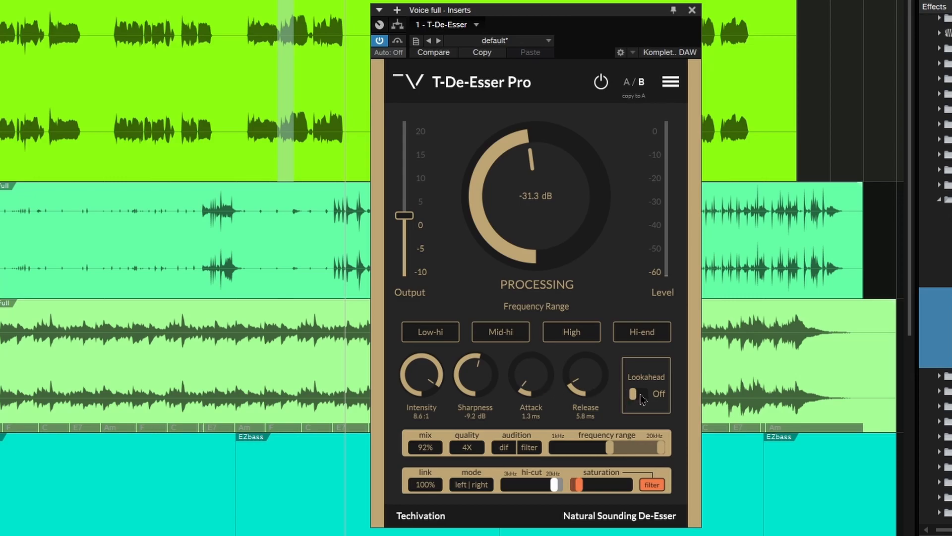
pyautogui.click(473, 448)
pyautogui.click(503, 506)
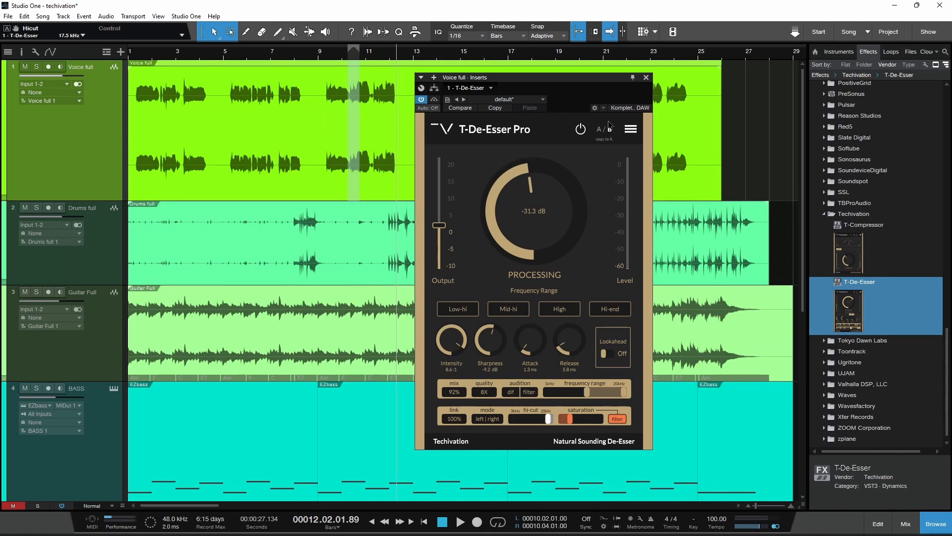
# Play the full mix from about bar 9 and switch from setting B to A to compare them
pyautogui.click(325, 55)
pyautogui.press('space')
pyautogui.click(599, 132)
pyautogui.press('space')
pyautogui.press('space')
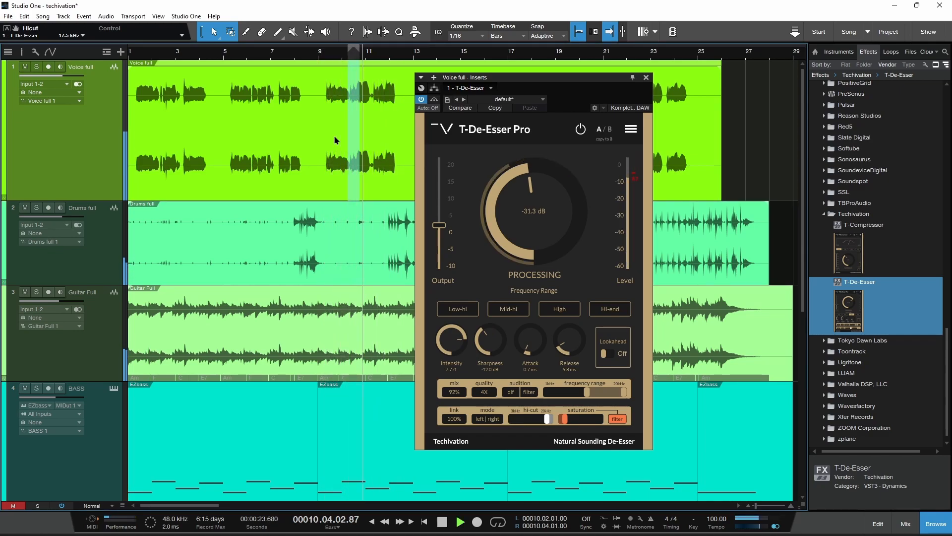
pyautogui.press('space')
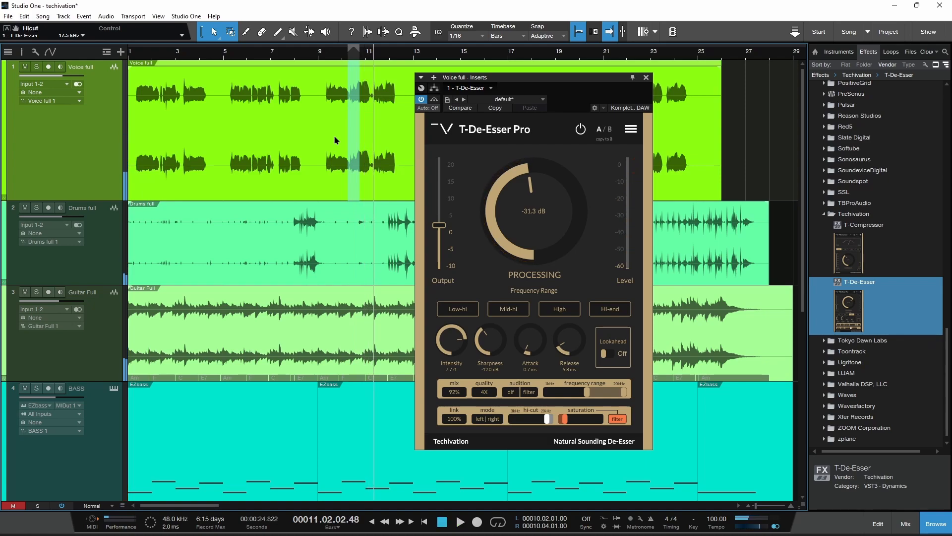
# Close the vocal's plug-in window, then enlarge and unmute the 093_Drift_Drums_Mix track with its T-De-Esser insert open
pyautogui.click(646, 78)
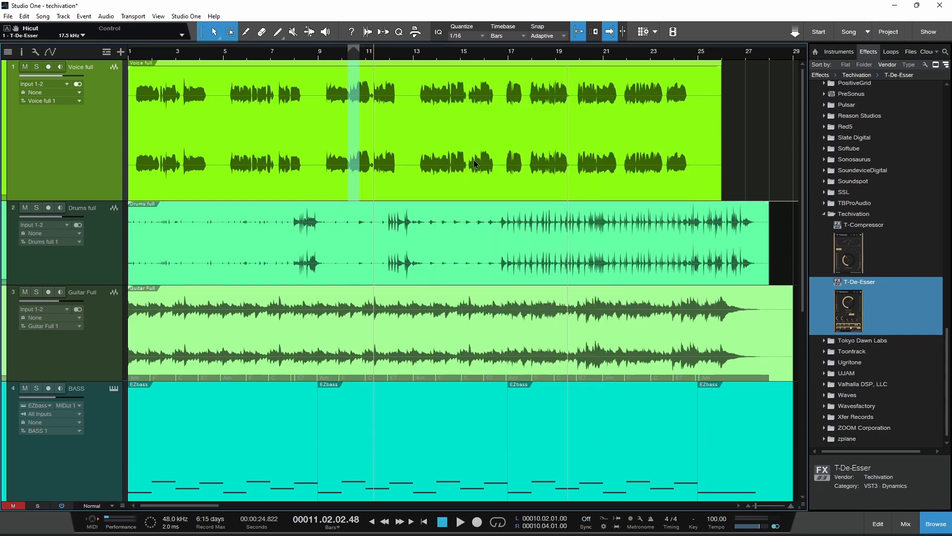
pyautogui.scroll(-8, 415, 176)
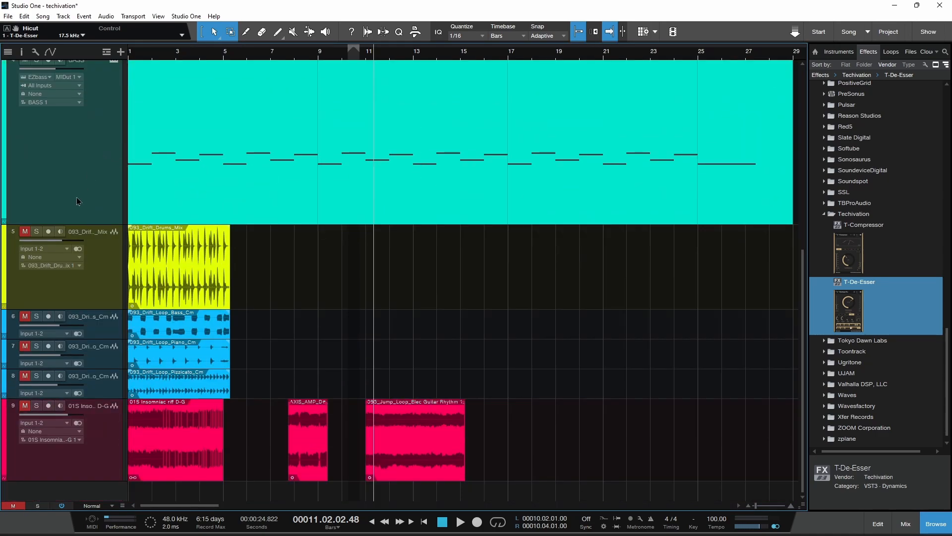
pyautogui.moveTo(63, 308); pyautogui.dragTo(64, 337)
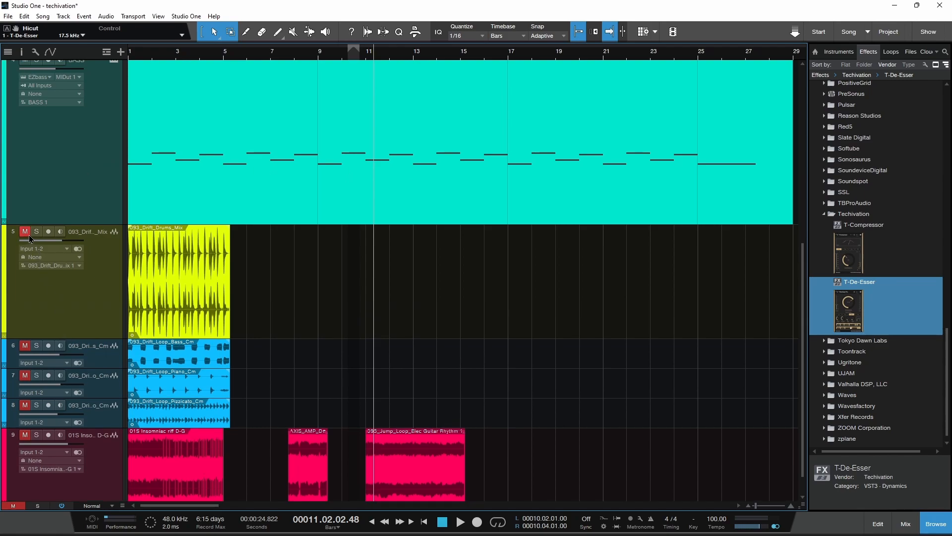
pyautogui.doubleClick(187, 331)
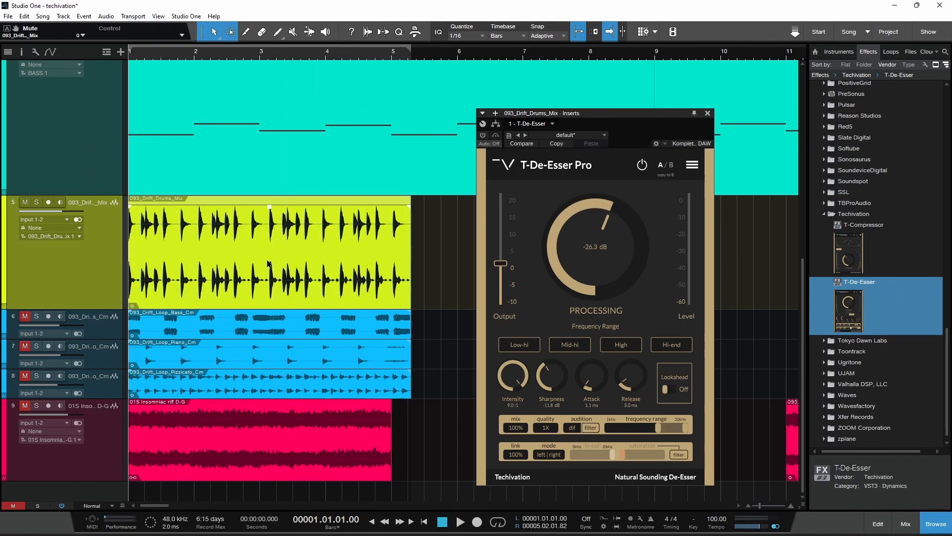
# Solo the drum loop track and play it from the start with looping turned on and its T-De-Esser inactive
pyautogui.click(36, 203)
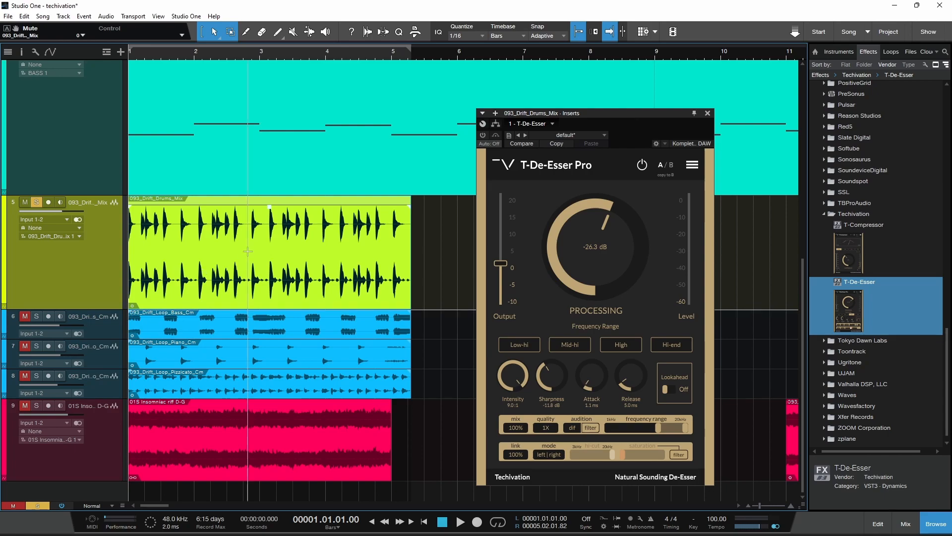
pyautogui.press('space')
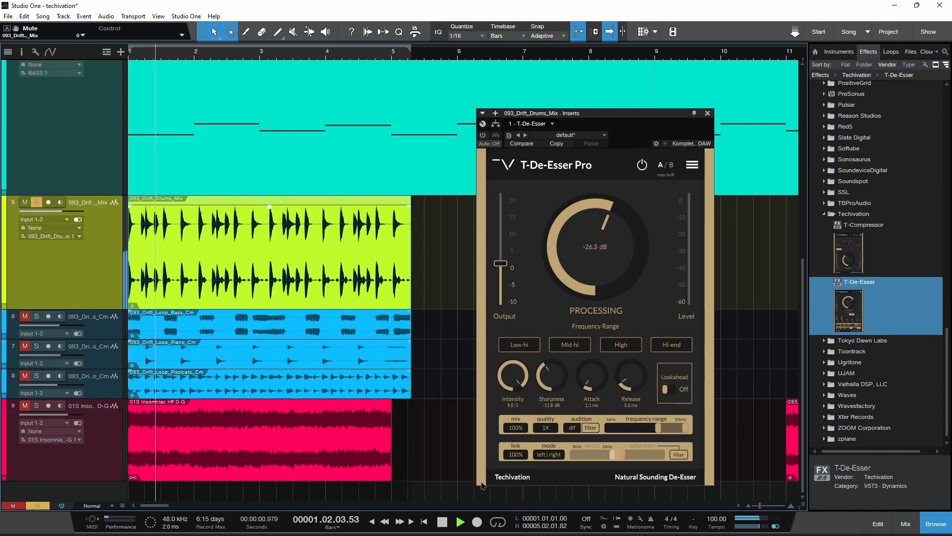
pyautogui.click(501, 522)
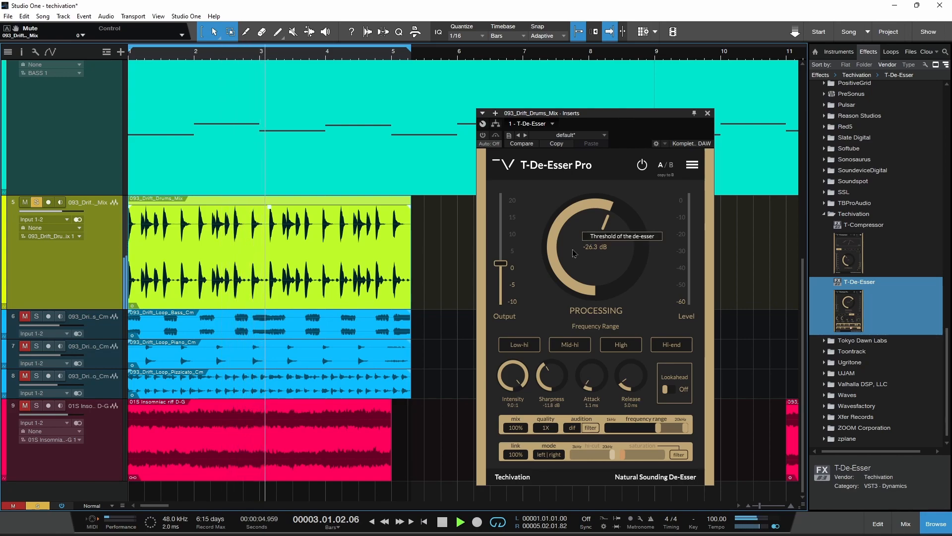
pyautogui.press('space')
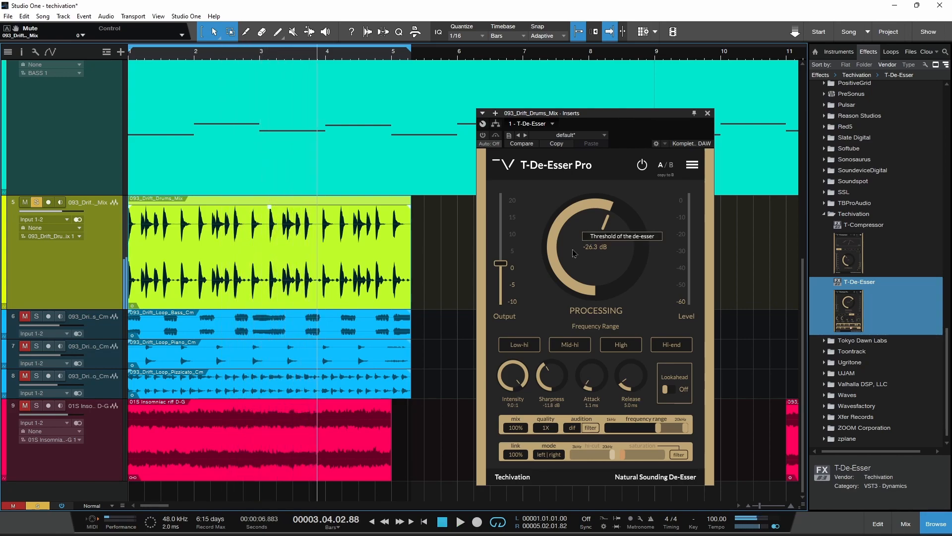
pyautogui.press(',')
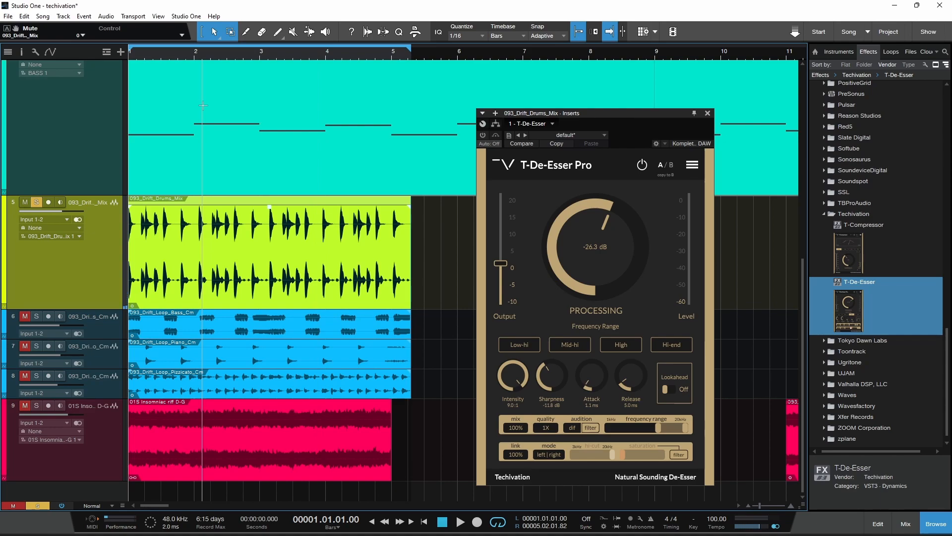
pyautogui.press('space')
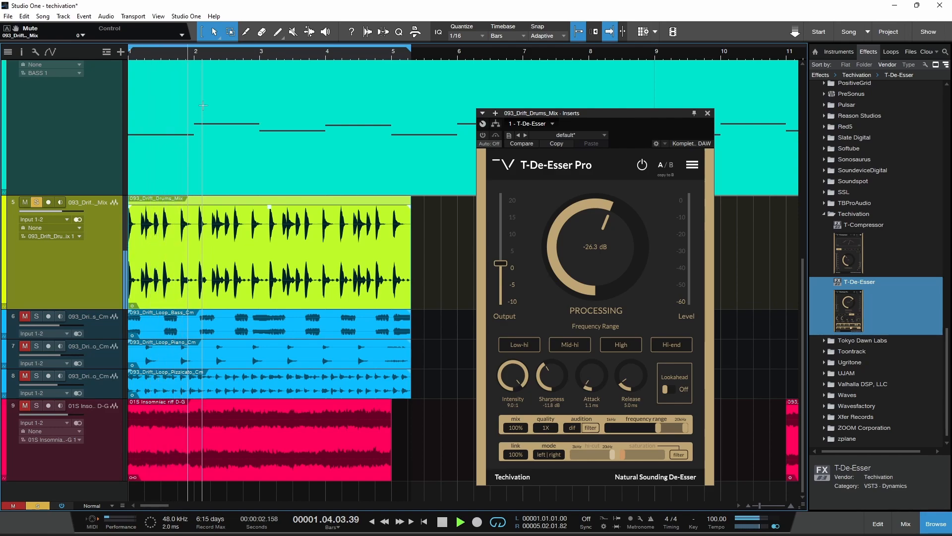
pyautogui.press('space')
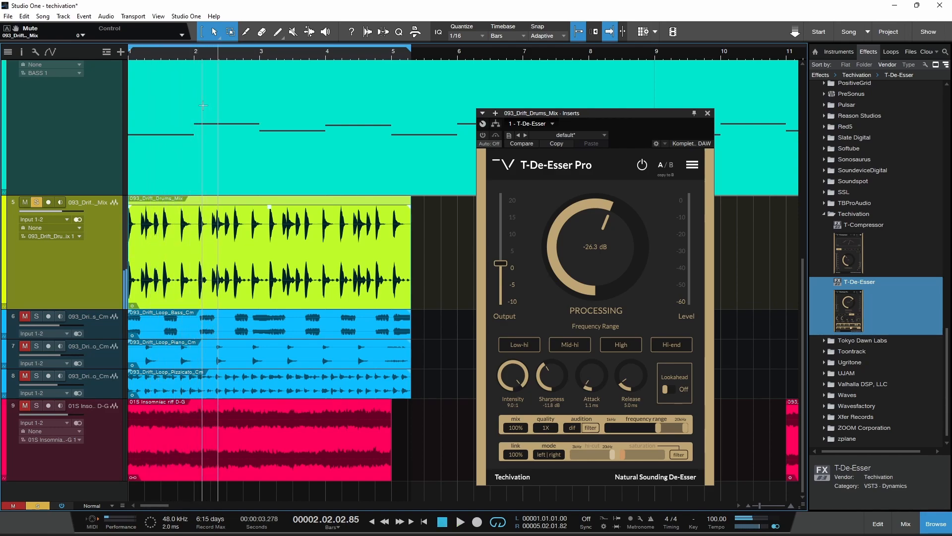
pyautogui.press('Home')
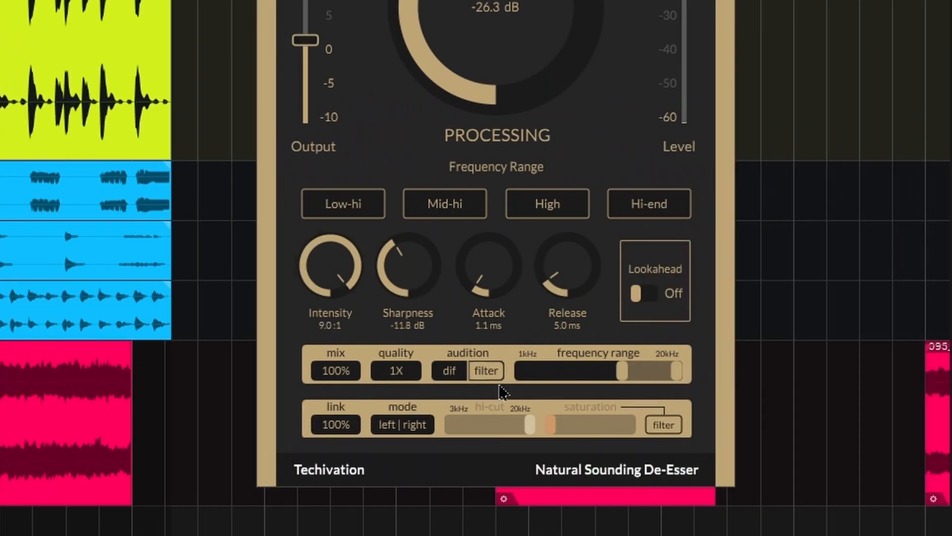
# Play the drum loop with the filter audition on and lower the bottom limit of the de-esser's frequency range
pyautogui.click(489, 379)
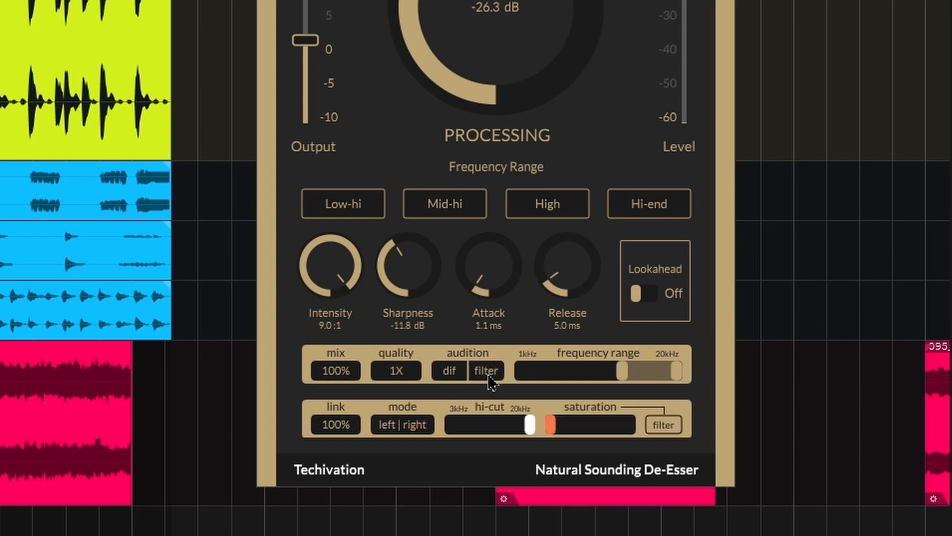
pyautogui.click(488, 378)
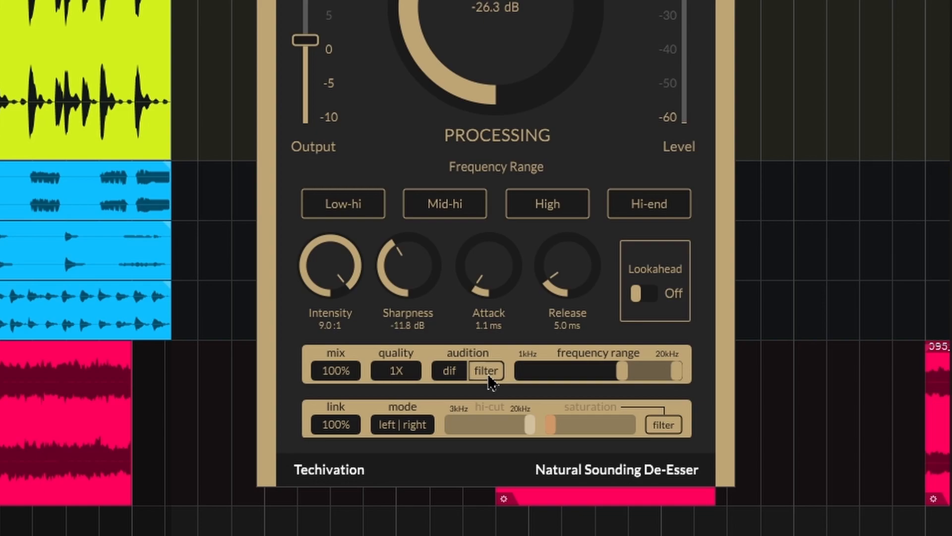
pyautogui.click(489, 379)
pyautogui.click(483, 370)
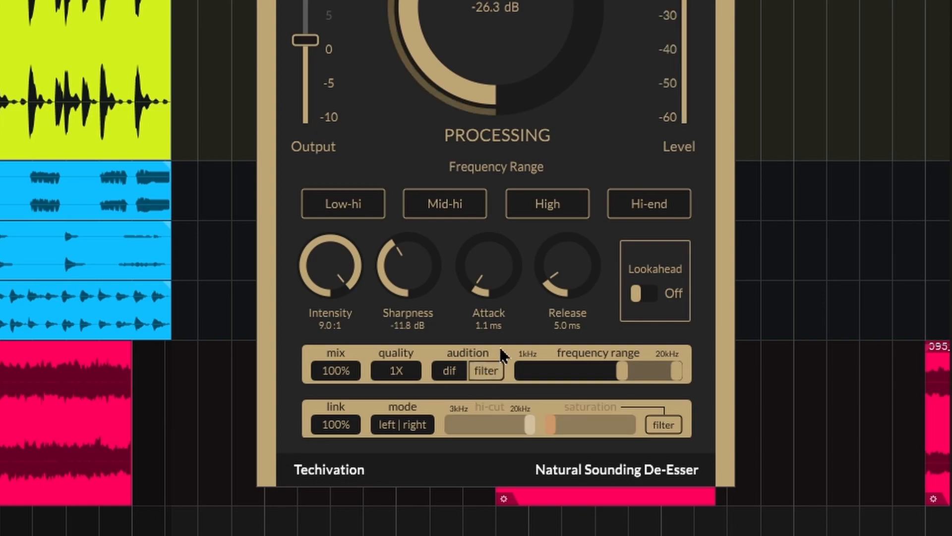
pyautogui.moveTo(601, 377)
pyautogui.mouseDown()
pyautogui.moveTo(538, 368)
pyautogui.moveTo(570, 382)
pyautogui.moveTo(562, 367)
pyautogui.moveTo(626, 382)
pyautogui.moveTo(627, 373)
pyautogui.moveTo(606, 374)
pyautogui.mouseUp()
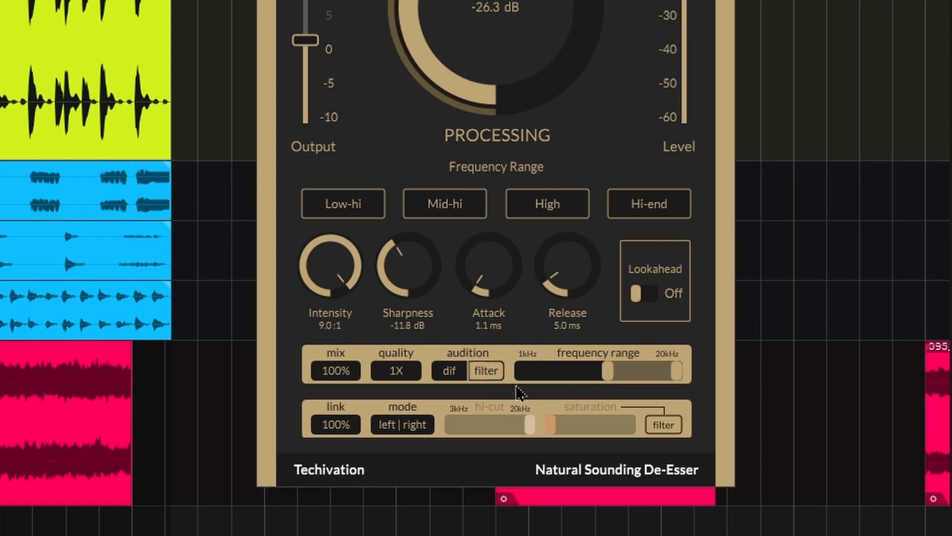
pyautogui.press('space')
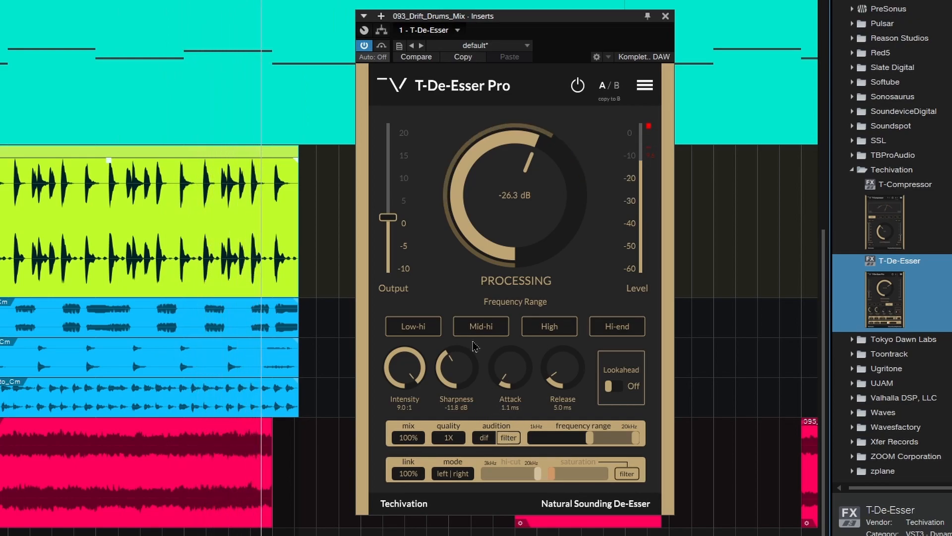
# Close the BASS inserts window and copy the drum loop event to a new track below the others, just past the original's end
pyautogui.click(201, 256)
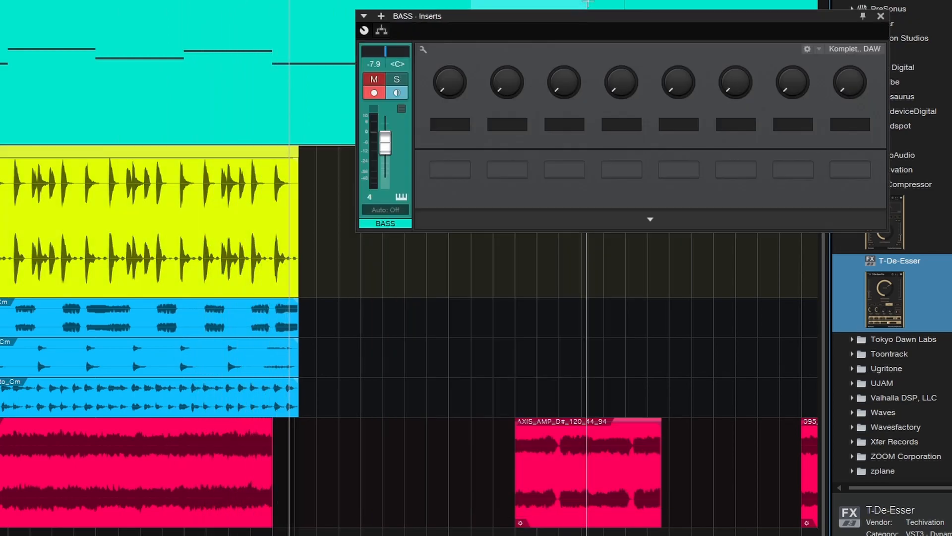
pyautogui.click(881, 16)
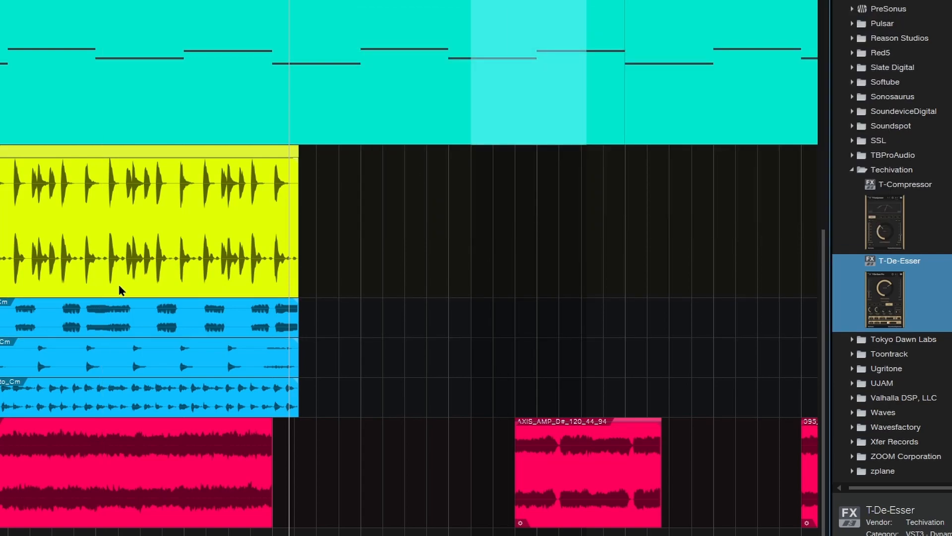
pyautogui.moveTo(144, 266); pyautogui.dragTo(385, 521)
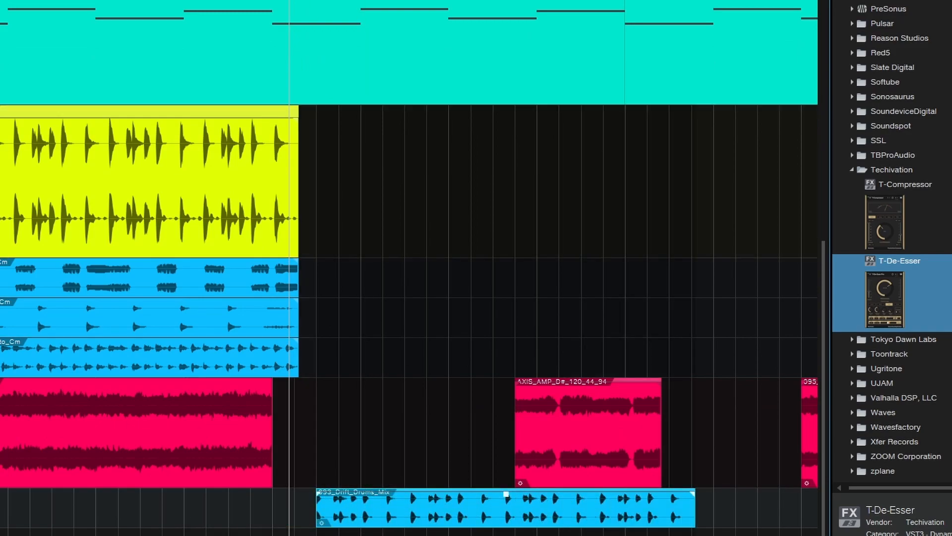
# Align the copied drum loop event on the lowest track so it starts exactly where the original loop ends
pyautogui.press('e')
pyautogui.press('e')
pyautogui.press('e')
pyautogui.press('e')
pyautogui.press('e')
pyautogui.press('e')
pyautogui.press('e')
pyautogui.press('e')
pyautogui.moveTo(670, 523); pyautogui.dragTo(462, 516)
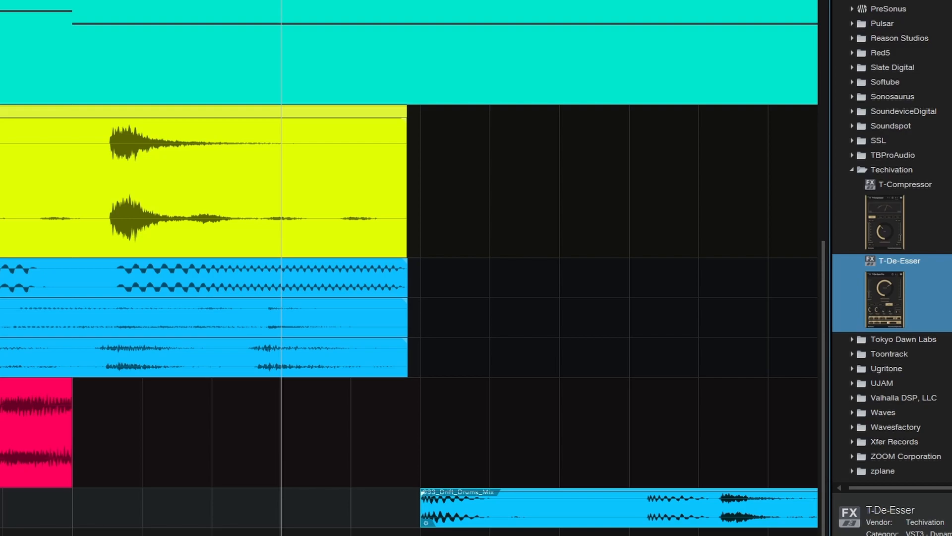
# Duplicate the bass, piano and pizzicato loop events directly after their originals, spanning the copied drum loop
pyautogui.press('w')
pyautogui.press('w')
pyautogui.press('w')
pyautogui.press('w')
pyautogui.press('w')
pyautogui.press('w')
pyautogui.press('w')
pyautogui.press('w')
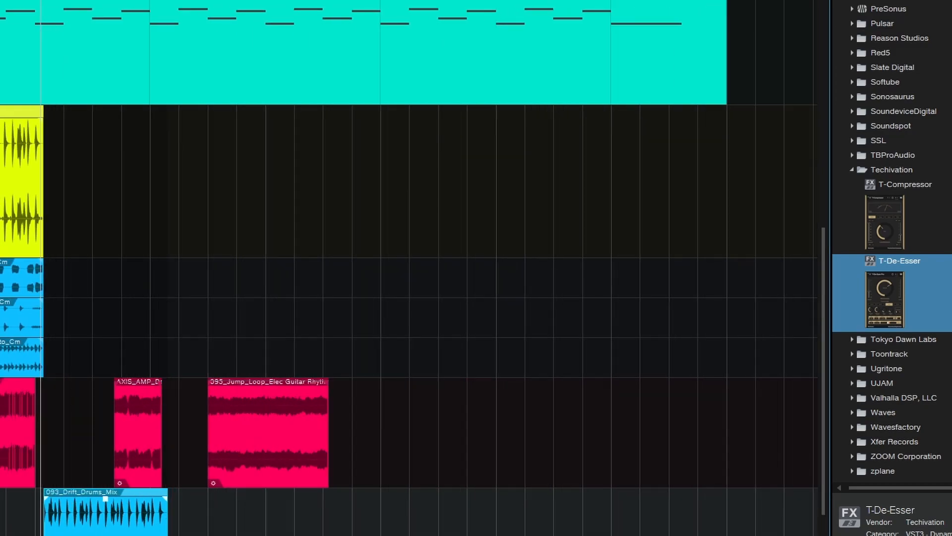
pyautogui.click(8, 285)
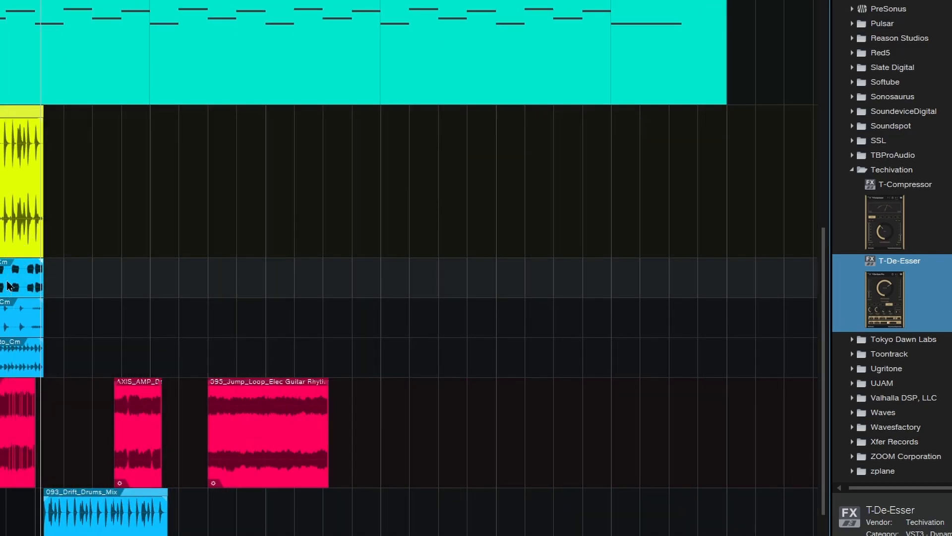
pyautogui.press('d')
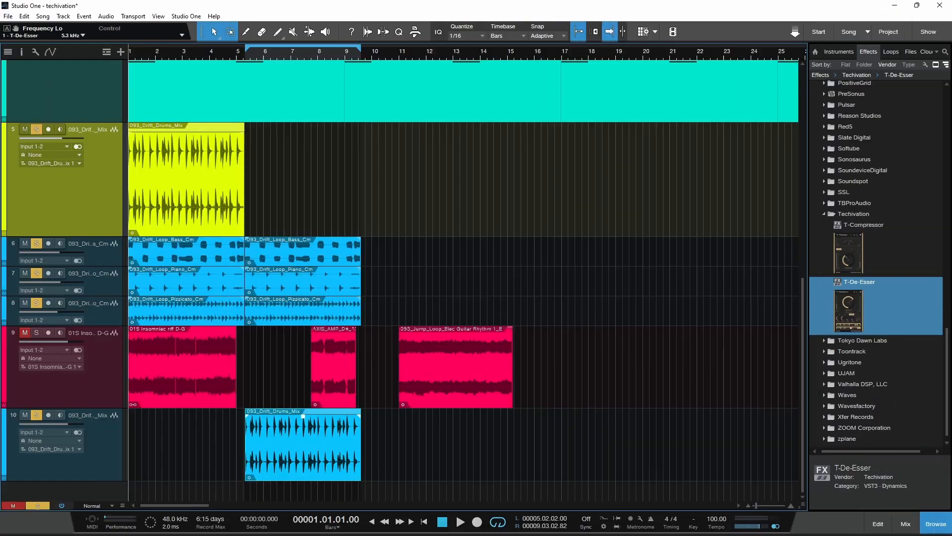
# Loop the original drum event, compare the de-esser off and on during playback, and set the frequency range's bottom limit to 5.2 kHz
pyautogui.moveTo(626, 103); pyautogui.dragTo(607, 107)
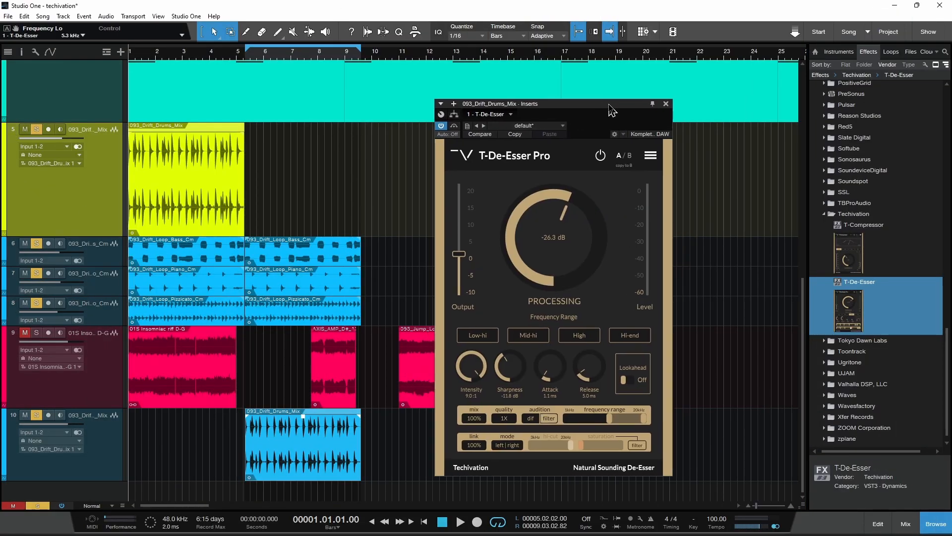
pyautogui.click(197, 204)
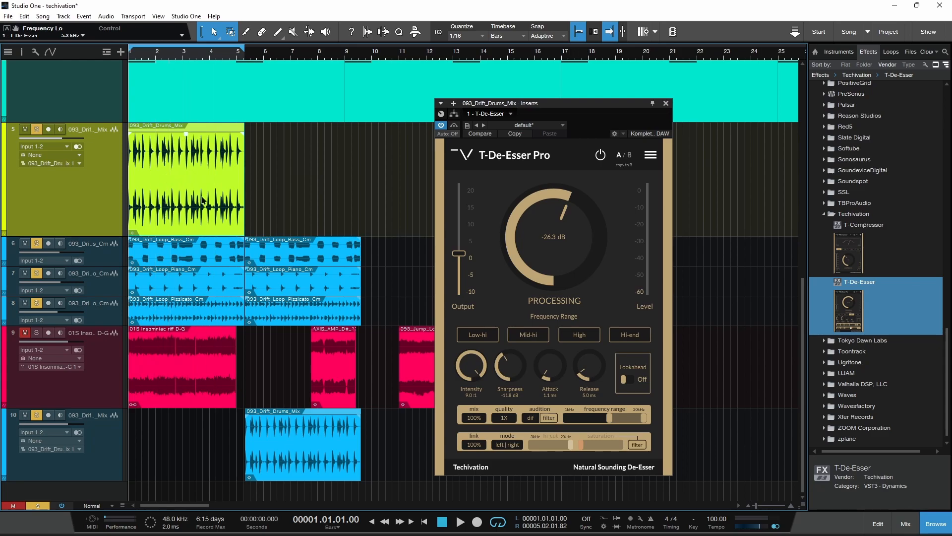
pyautogui.moveTo(468, 277)
pyautogui.press('space')
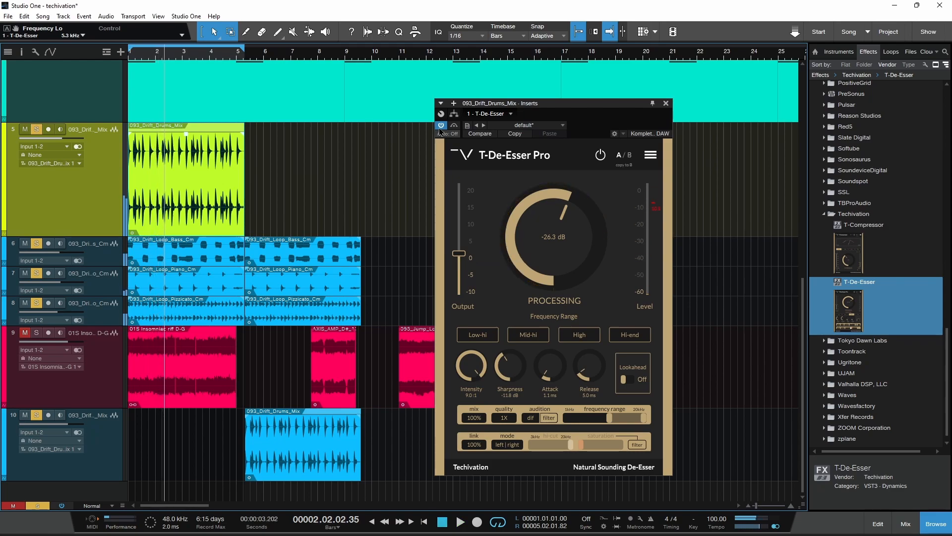
pyautogui.press('space')
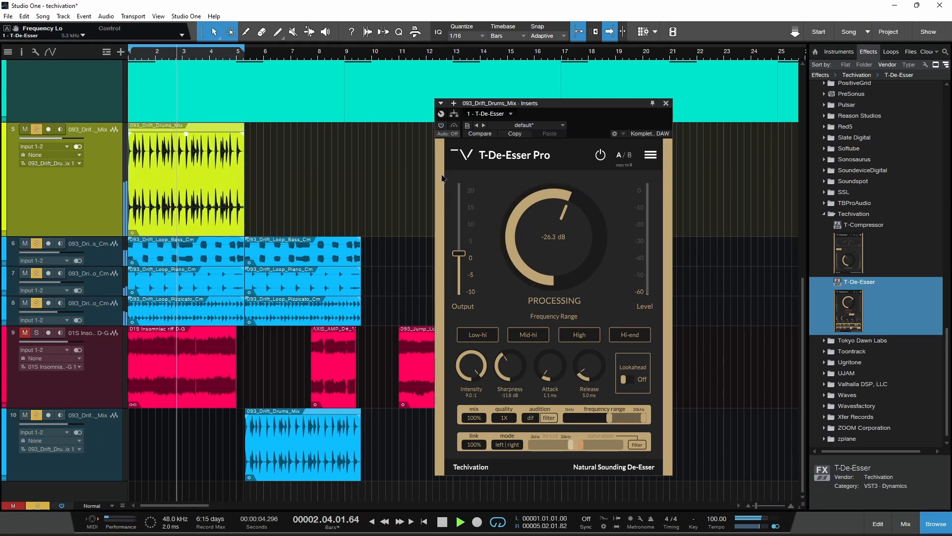
pyautogui.press('space')
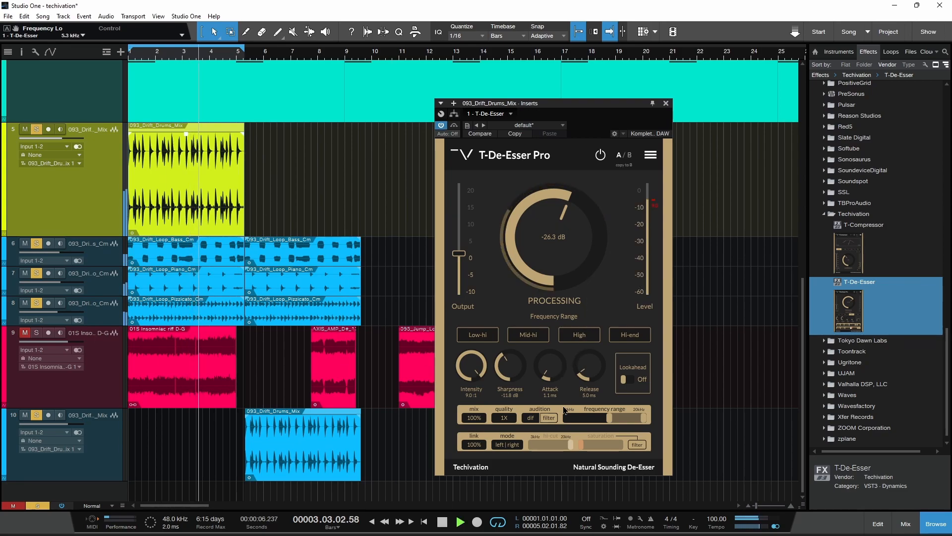
pyautogui.moveTo(614, 420); pyautogui.dragTo(609, 419)
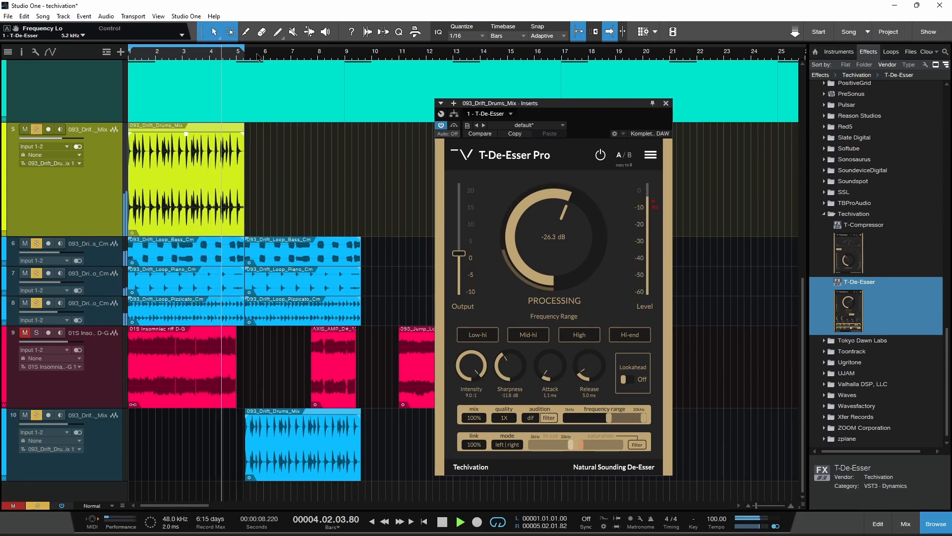
# Extend the loop range over both drum events, then enlarge the original drum track and loop only its event
pyautogui.moveTo(244, 51); pyautogui.dragTo(365, 51)
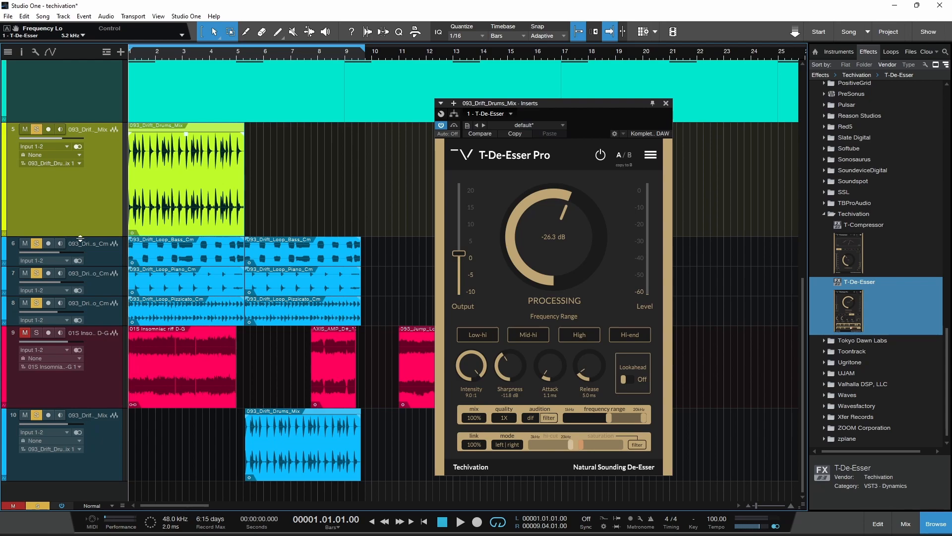
pyautogui.moveTo(80, 236); pyautogui.dragTo(81, 257)
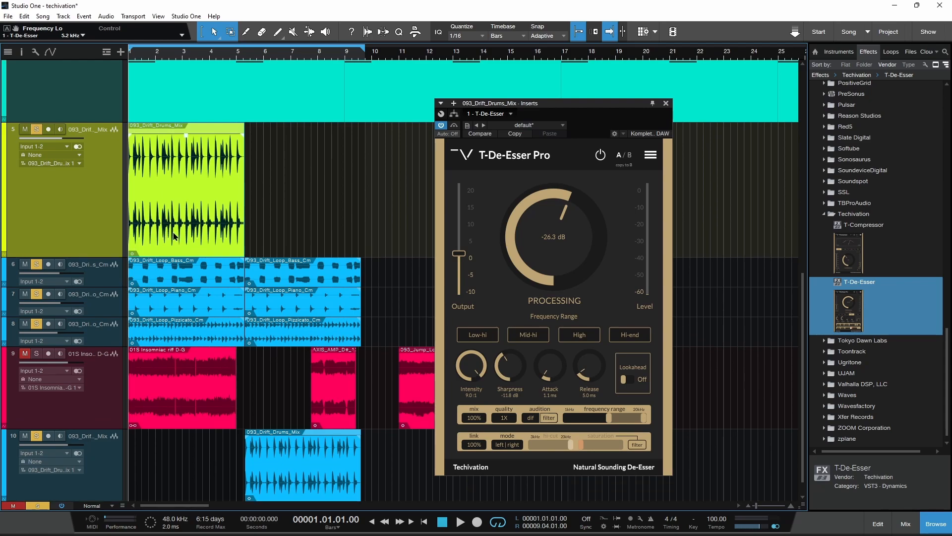
pyautogui.click(172, 232)
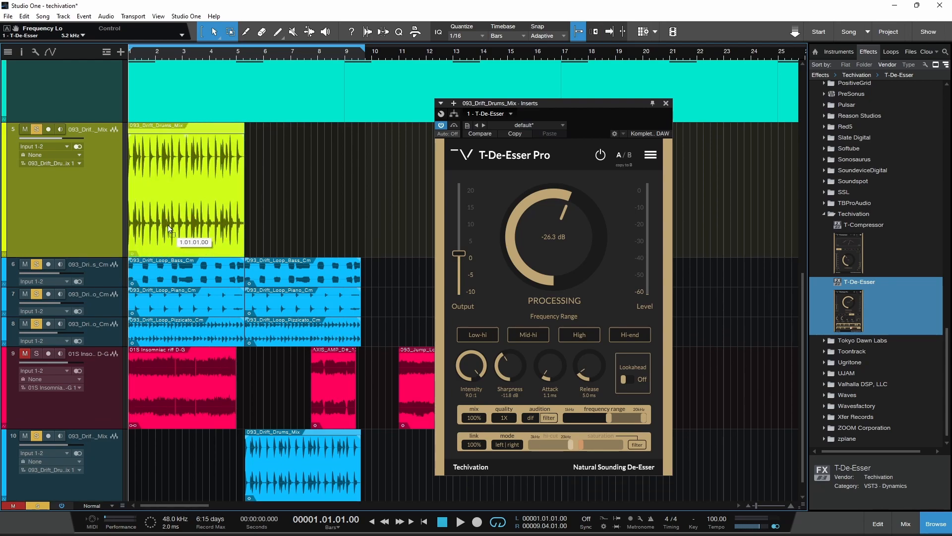
pyautogui.press('p')
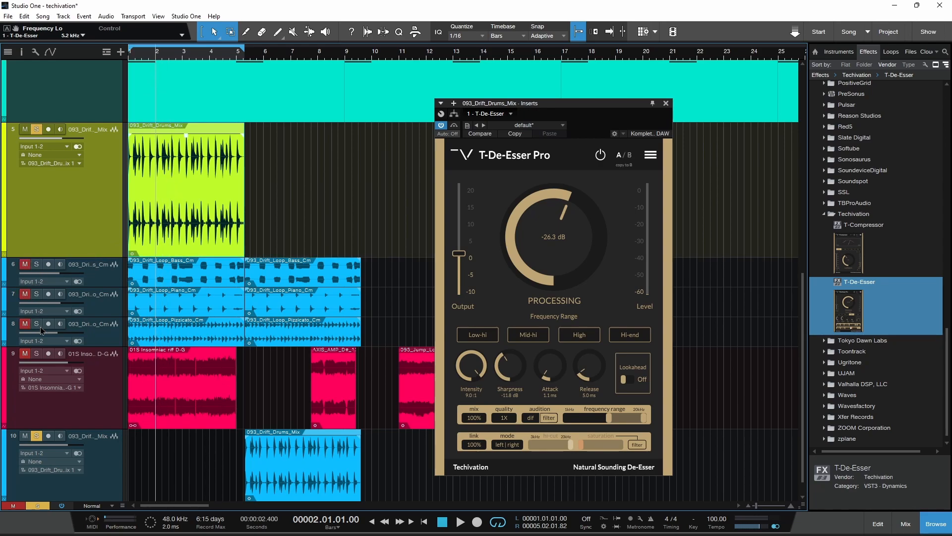
# Play the drum loop with the filter audition off and on, and lower the frequency range's bottom limit
pyautogui.click(549, 417)
pyautogui.press('space')
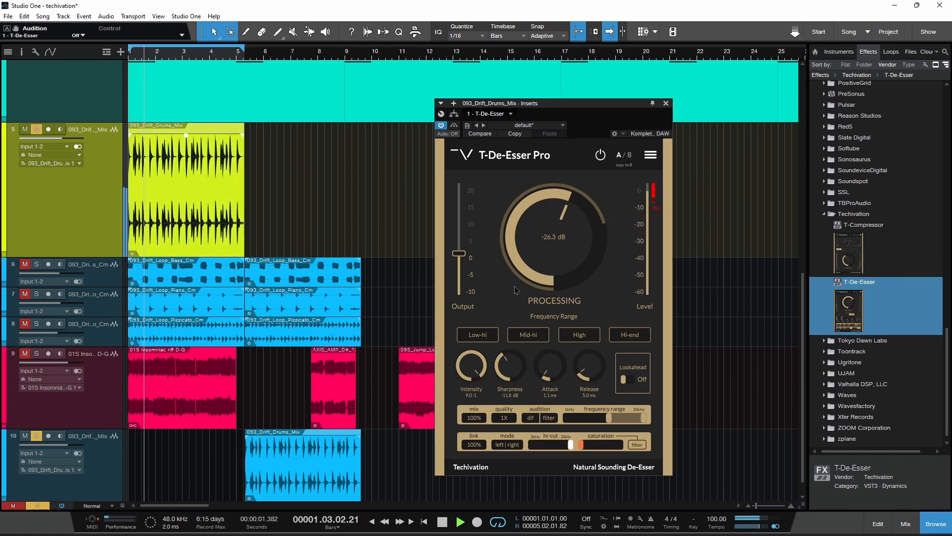
pyautogui.click(551, 418)
pyautogui.press('space')
pyautogui.press('space')
pyautogui.moveTo(619, 422)
pyautogui.mouseDown()
pyautogui.moveTo(587, 420)
pyautogui.moveTo(618, 425)
pyautogui.moveTo(604, 425)
pyautogui.mouseUp()
# Set the drum de-esser's processing to -28.7 dB, intensity 7.9:1, sharpness -11.3 dB, attack 1.3 ms and release 5.8 ms, and raise the output slightly
pyautogui.moveTo(533, 312); pyautogui.dragTo(543, 270)
pyautogui.moveTo(480, 370); pyautogui.dragTo(559, 381)
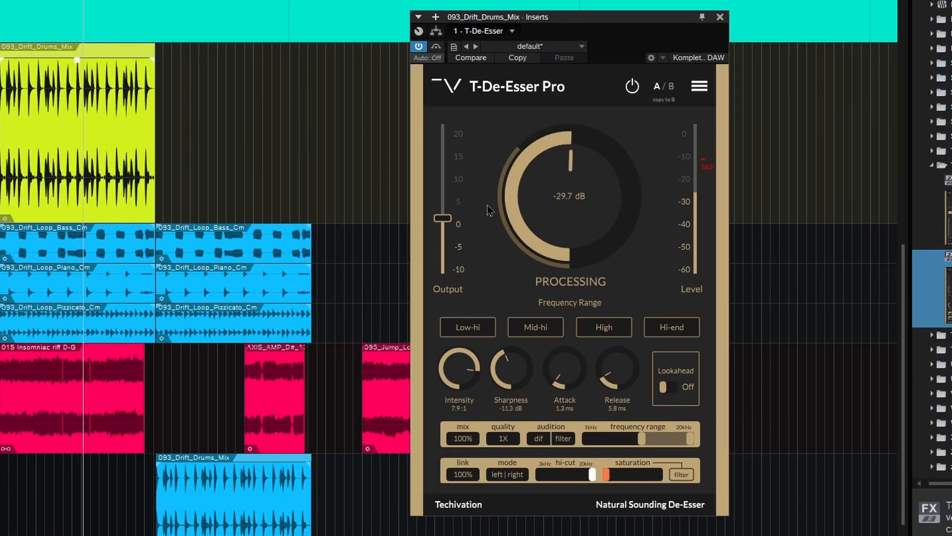
pyautogui.moveTo(443, 217); pyautogui.dragTo(443, 212)
pyautogui.moveTo(540, 195); pyautogui.dragTo(544, 192)
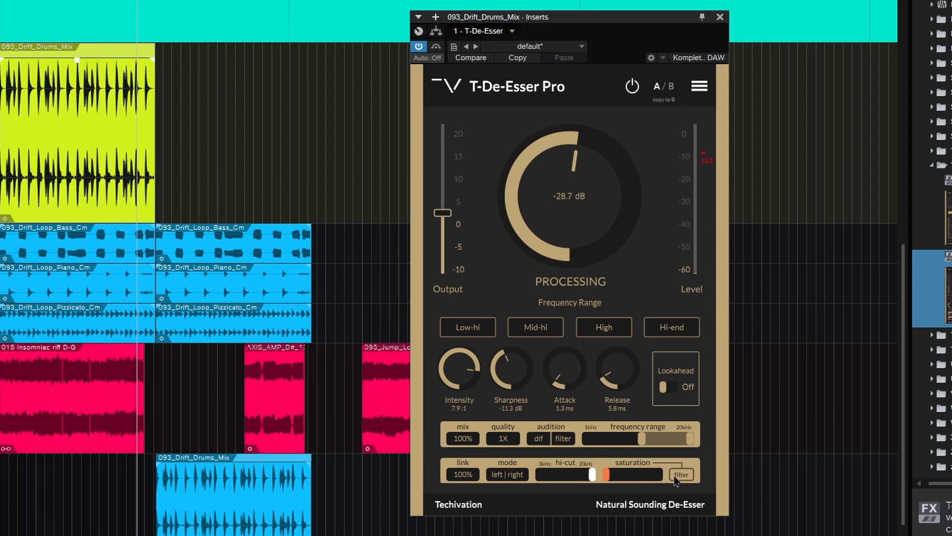
# Add a small amount of saturation with its filter on, and slightly lower the hi-cut and the frequency range's bottom limit
pyautogui.moveTo(627, 482); pyautogui.dragTo(635, 475)
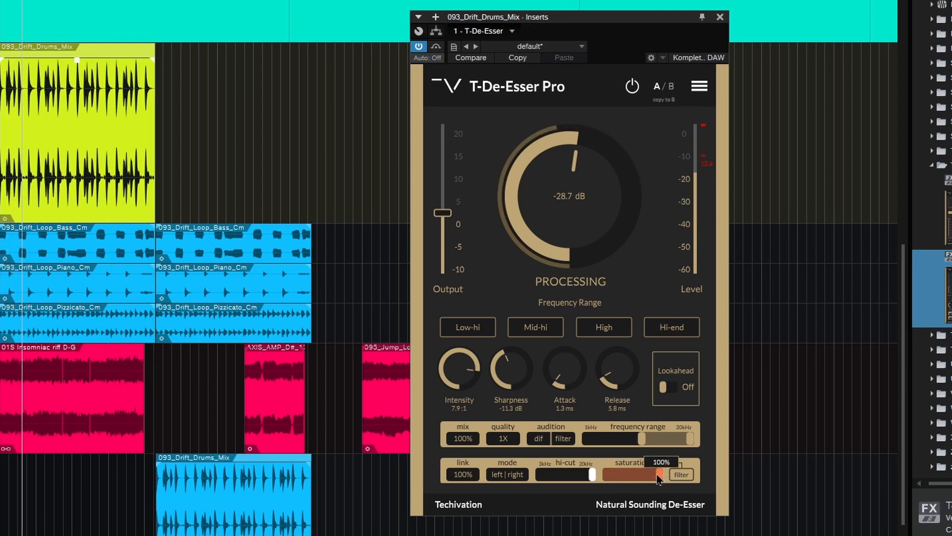
pyautogui.click(681, 474)
pyautogui.moveTo(636, 475); pyautogui.dragTo(588, 477)
pyautogui.moveTo(642, 438); pyautogui.dragTo(638, 438)
# Compare the drum loop with the de-esser deactivated and reactivated, and adjust the output level slightly
pyautogui.click(419, 47)
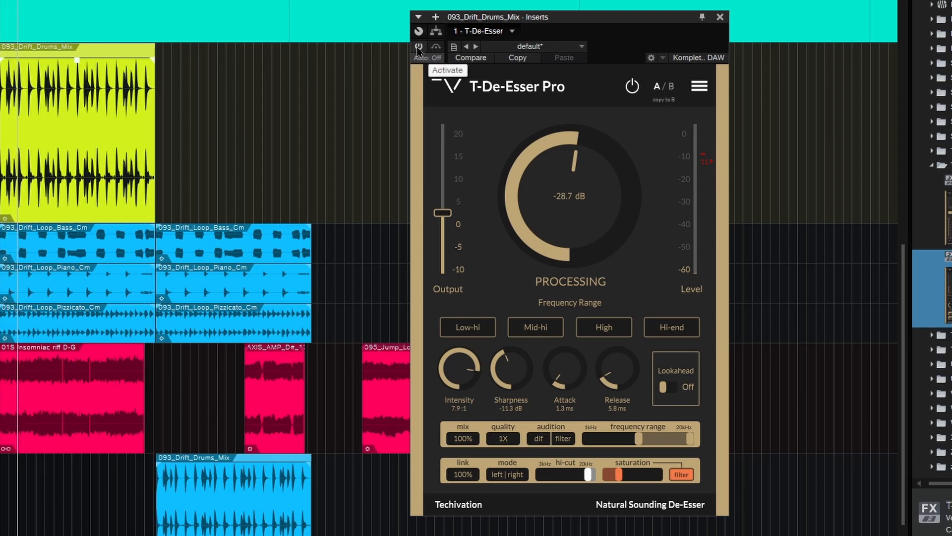
pyautogui.click(419, 47)
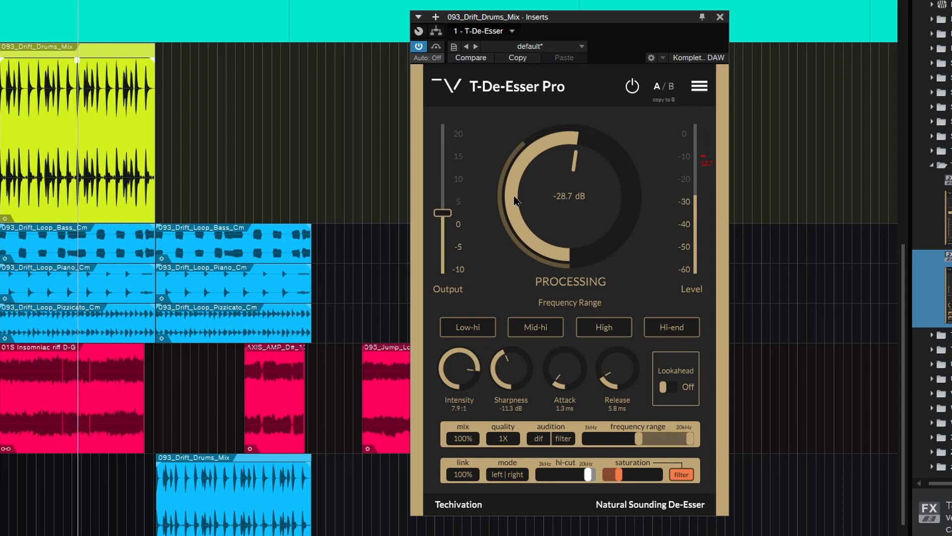
pyautogui.moveTo(449, 232); pyautogui.dragTo(449, 228)
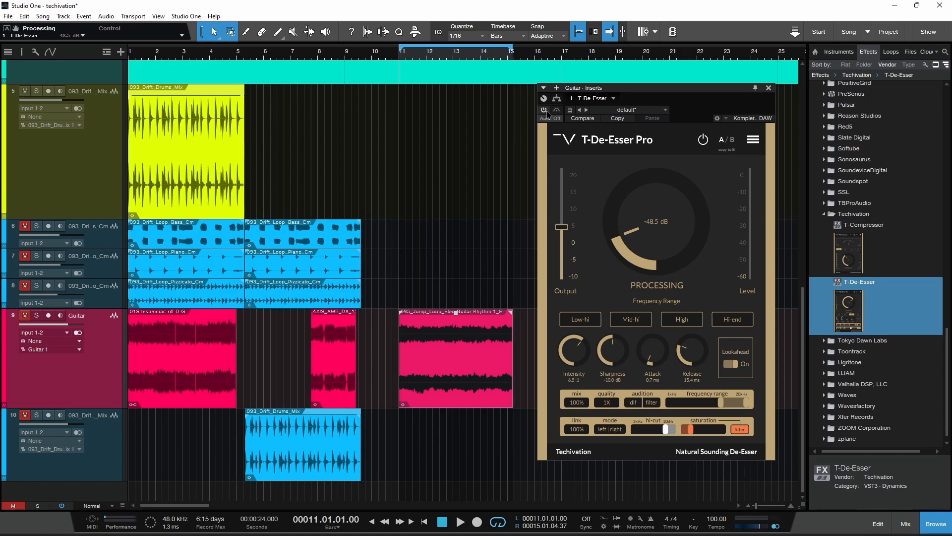
# Solo the Guitar track and play its looped 095_Jump_Loop event with T-De-Esser inactive
pyautogui.moveTo(604, 99); pyautogui.dragTo(614, 99)
pyautogui.press('space')
pyautogui.press('space')
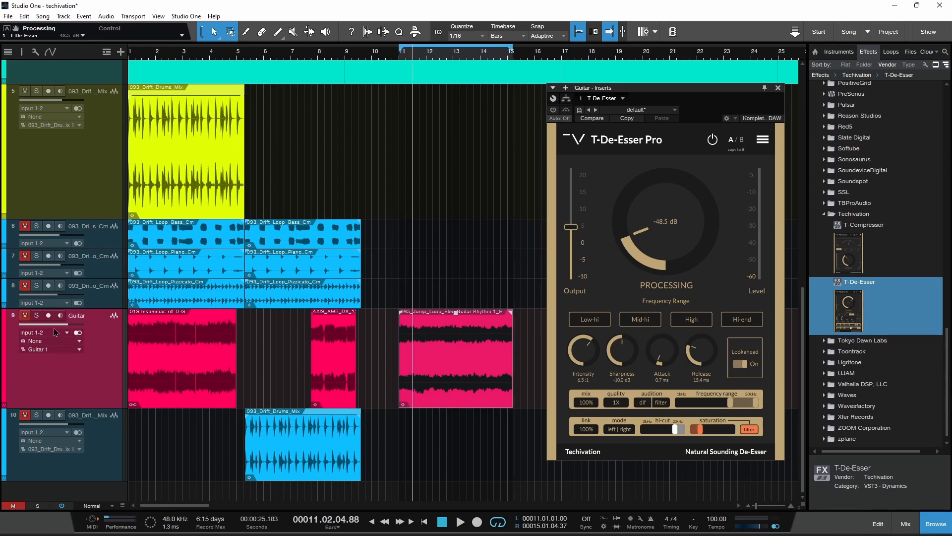
pyautogui.click(37, 316)
pyautogui.press('space')
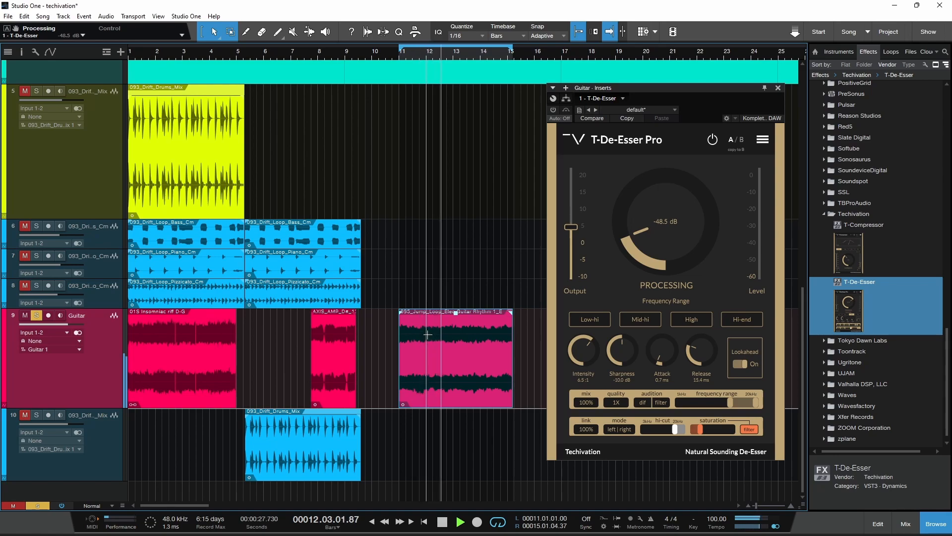
pyautogui.press('space')
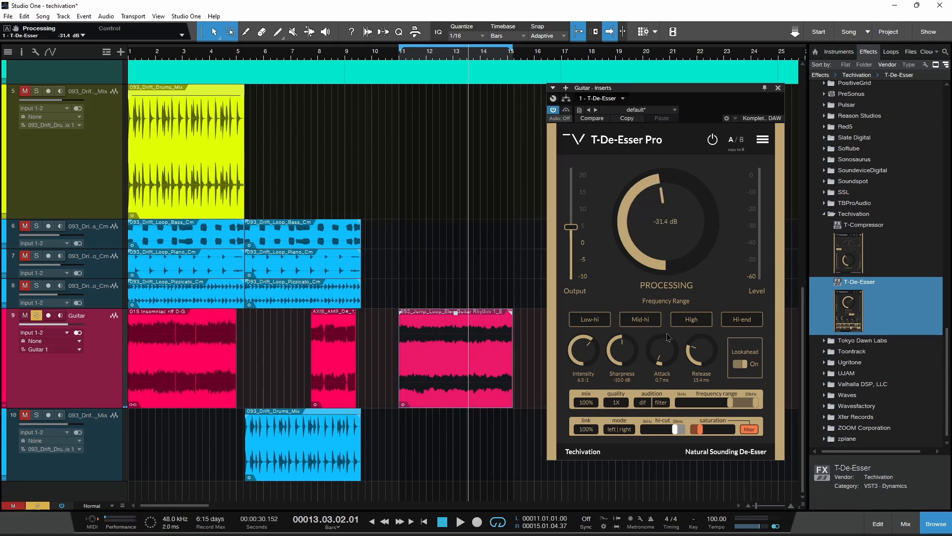
# Turn on the guitar's filter audition, set the frequency range's bottom limit to 7.3 kHz, and sweep the hi-cut during playback
pyautogui.click(655, 405)
pyautogui.moveTo(731, 403)
pyautogui.mouseDown()
pyautogui.moveTo(715, 403)
pyautogui.moveTo(738, 404)
pyautogui.mouseUp()
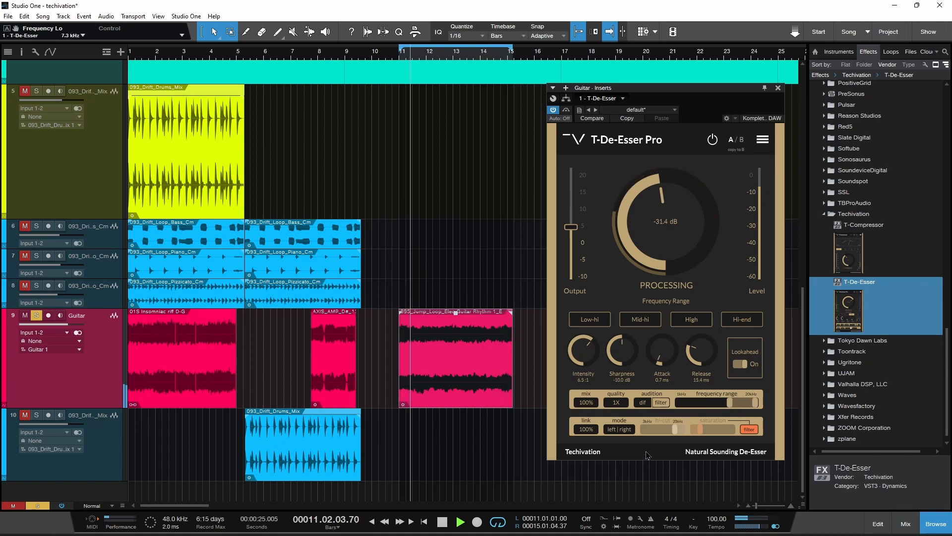
pyautogui.moveTo(675, 434)
pyautogui.press('space')
pyautogui.moveTo(674, 434); pyautogui.dragTo(638, 434)
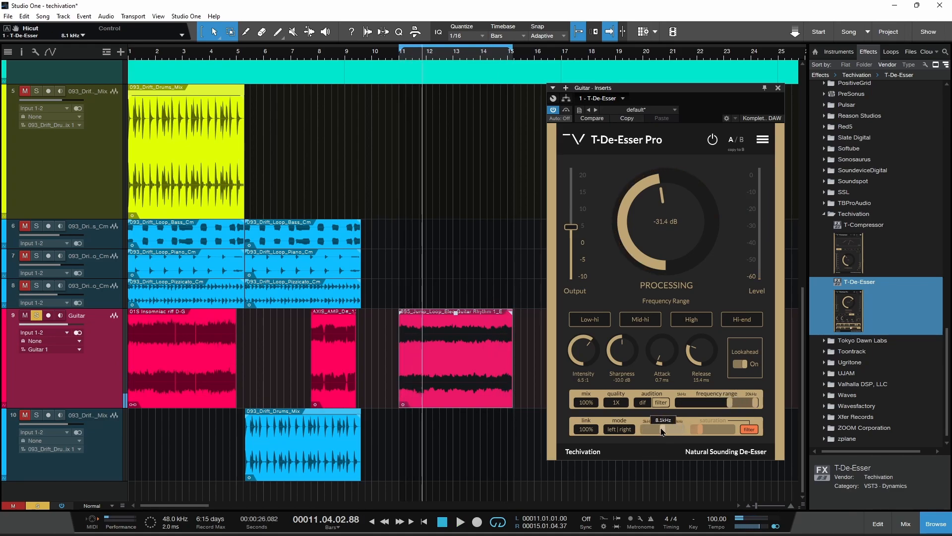
pyautogui.press('space')
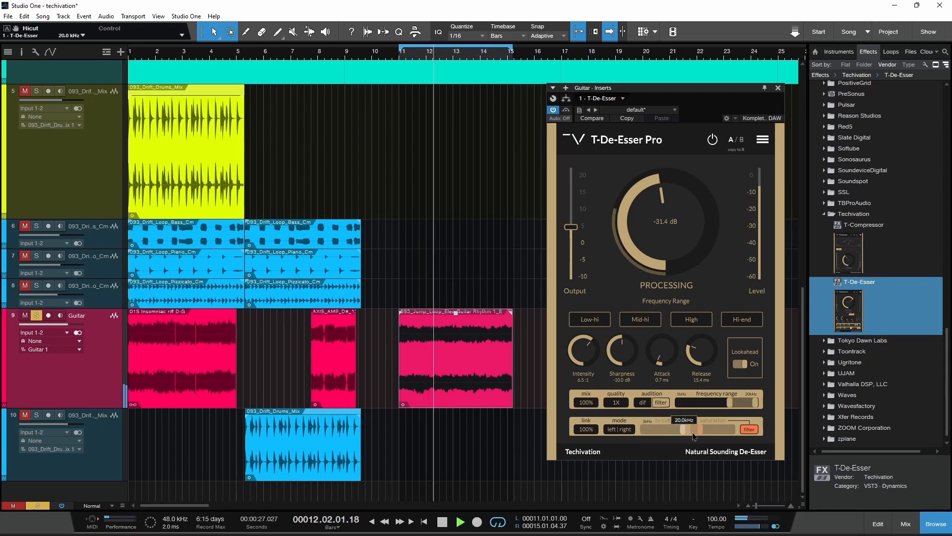
pyautogui.moveTo(690, 437)
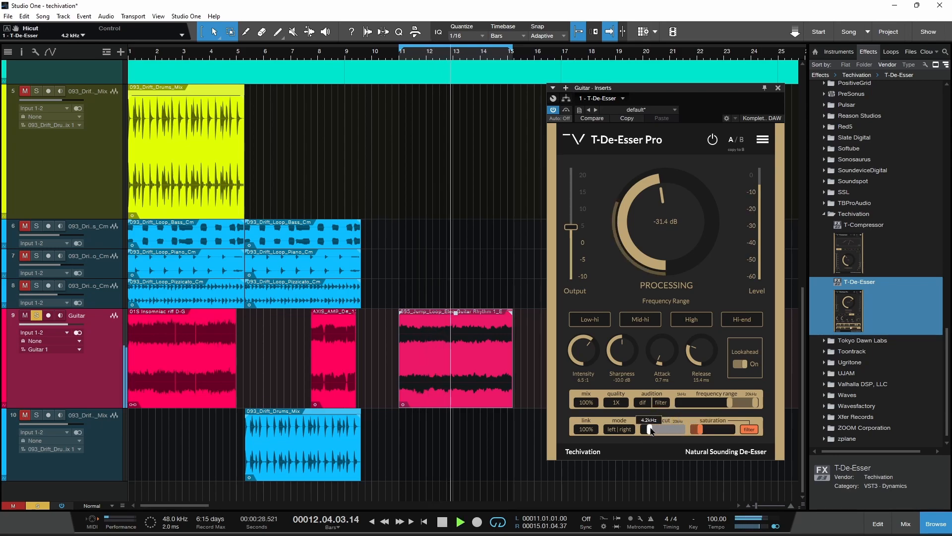
pyautogui.moveTo(689, 435); pyautogui.dragTo(675, 436)
pyautogui.press('space')
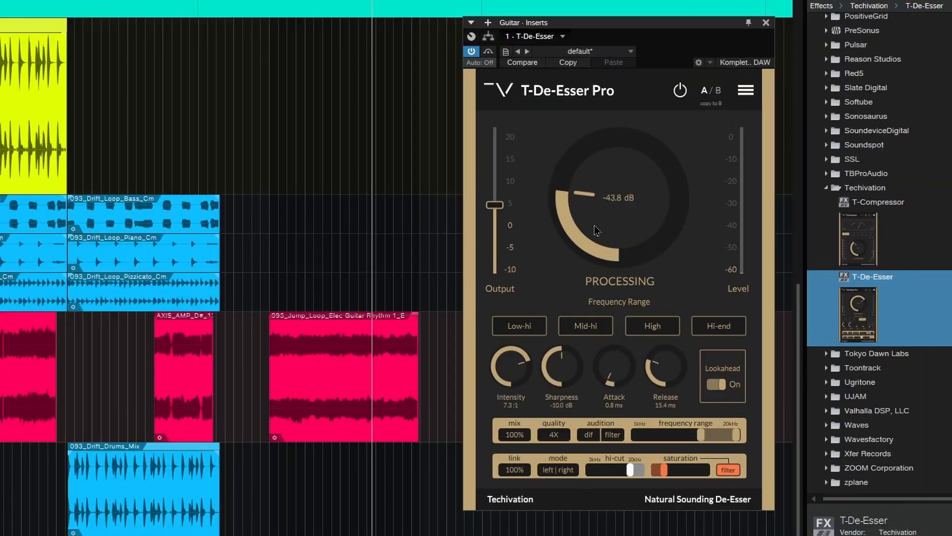
# Set the guitar's processing to -44.6 dB and briefly audition the filter, with the frequency range's bottom limit at 6.7 kHz
pyautogui.moveTo(647, 243); pyautogui.dragTo(597, 232)
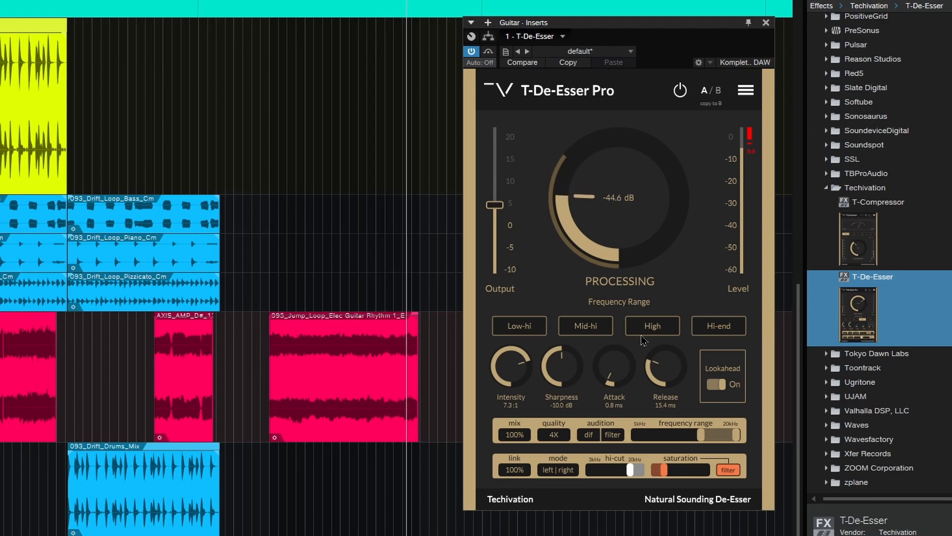
pyautogui.click(614, 435)
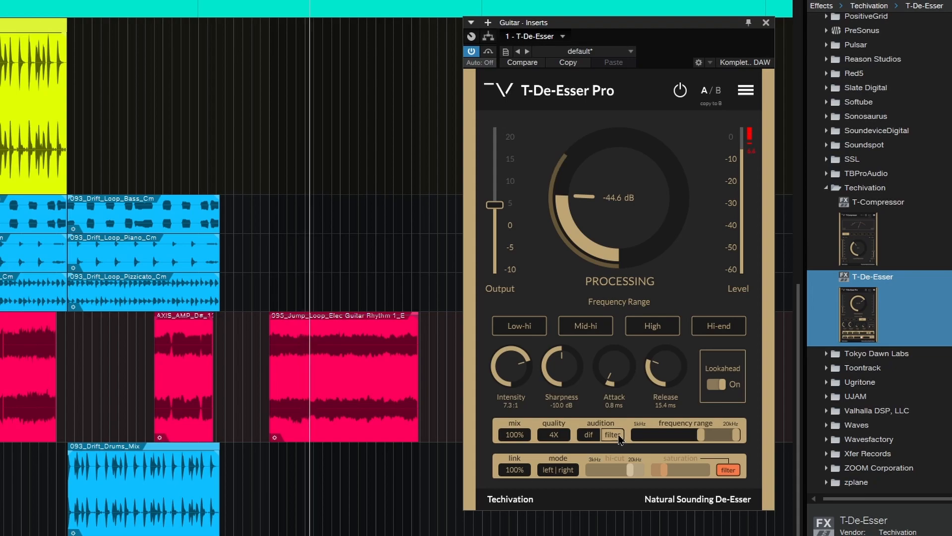
pyautogui.click(617, 439)
pyautogui.moveTo(705, 440)
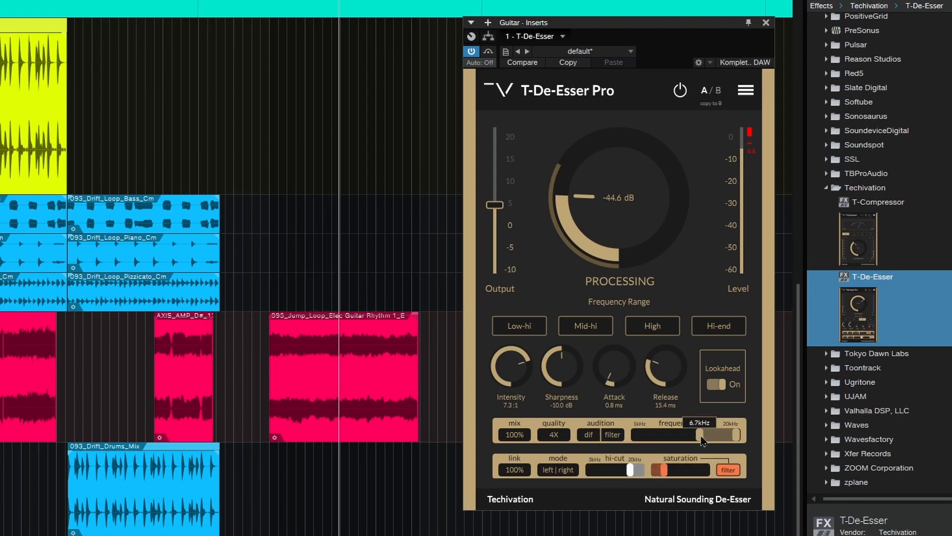
# Play the AXIS_AMP guitar event with the filter audition on and shift the frequency range band down to the low end
pyautogui.click(181, 347)
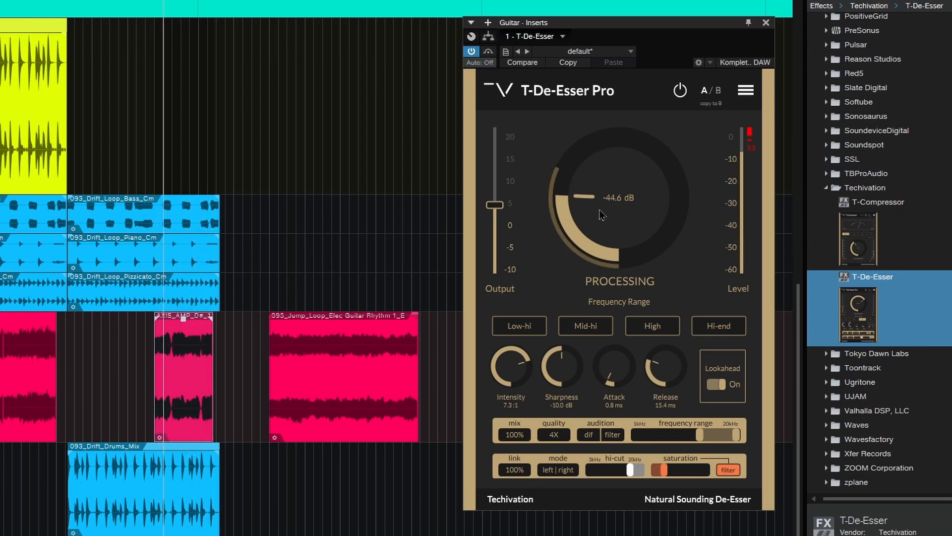
pyautogui.moveTo(715, 437)
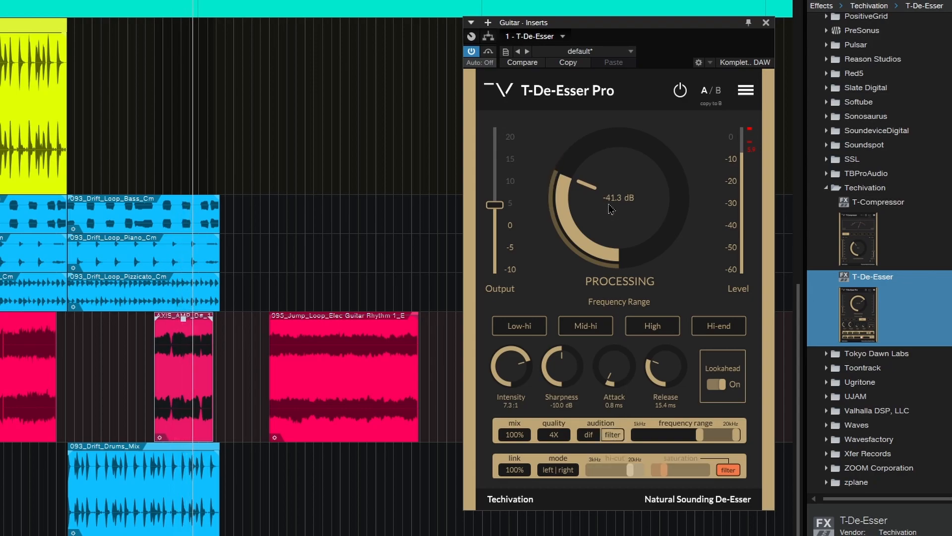
pyautogui.moveTo(716, 437); pyautogui.dragTo(648, 441)
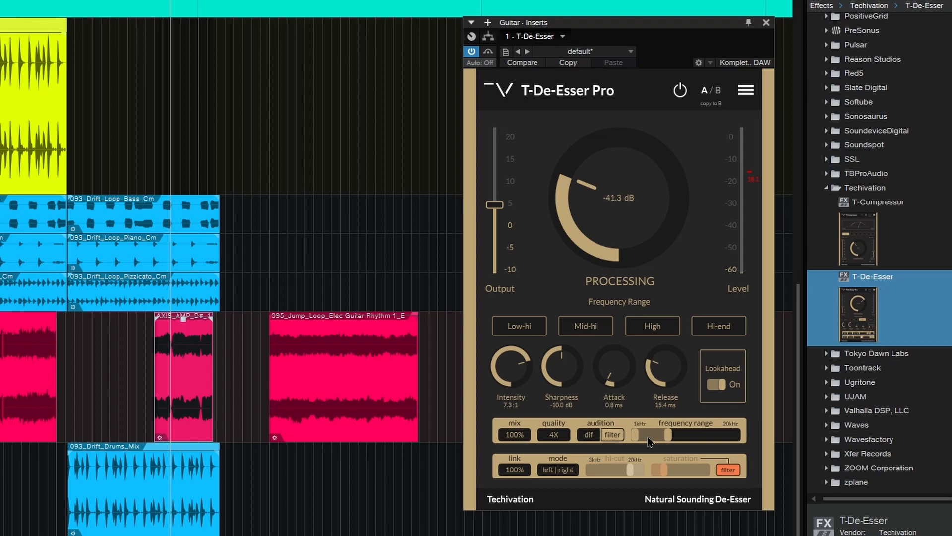
# Shift the guitar's frequency range band to the high end, sweep the saturation to maximum and back low, and set processing to -47.1 dB
pyautogui.moveTo(647, 438); pyautogui.dragTo(704, 438)
pyautogui.moveTo(631, 470)
pyautogui.mouseDown()
pyautogui.moveTo(606, 474)
pyautogui.moveTo(627, 471)
pyautogui.mouseUp()
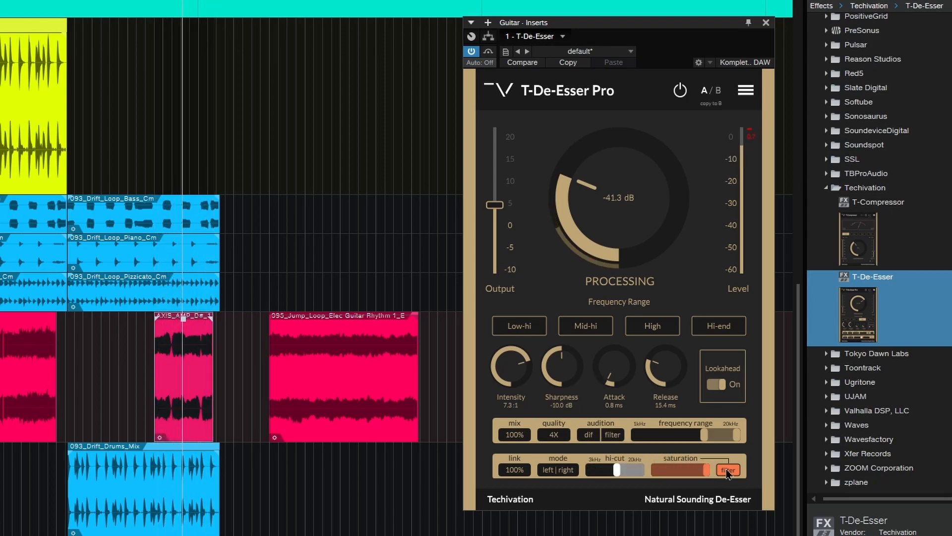
pyautogui.moveTo(671, 475); pyautogui.dragTo(725, 479)
pyautogui.moveTo(706, 475); pyautogui.dragTo(670, 477)
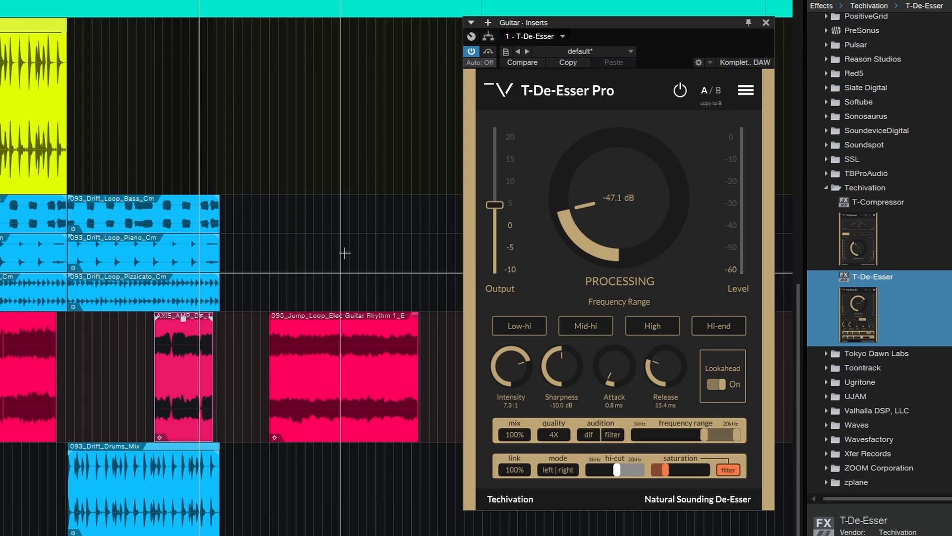
pyautogui.scroll(10, 311, 278)
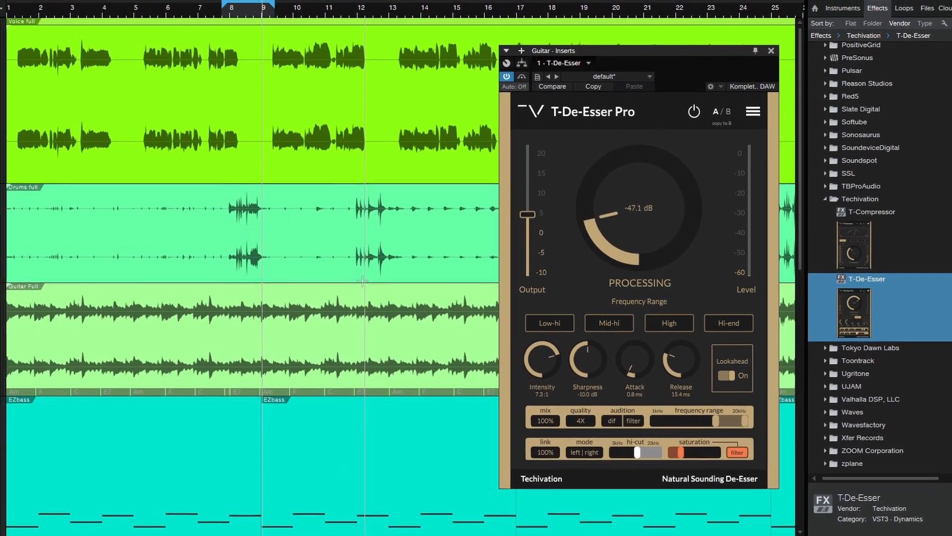
pyautogui.scroll(-10, 362, 282)
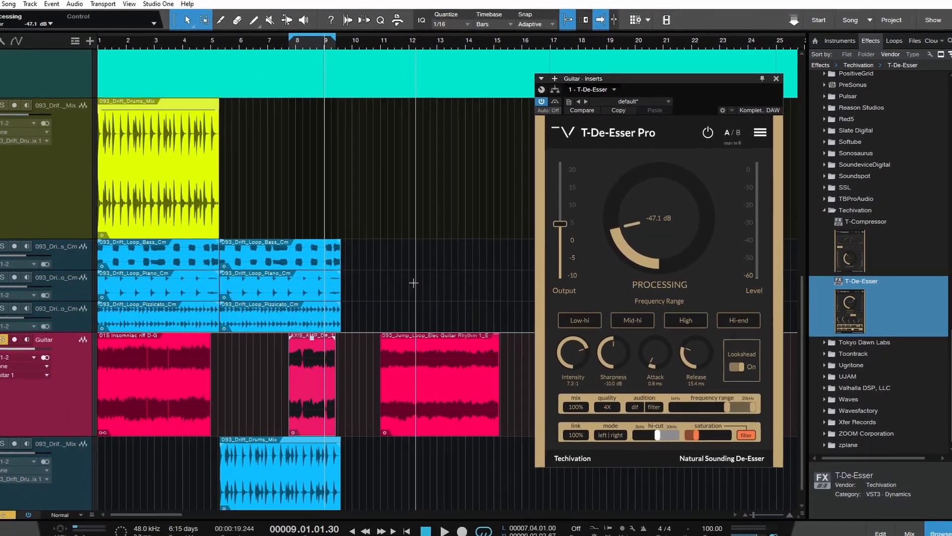
pyautogui.scroll(10, 413, 282)
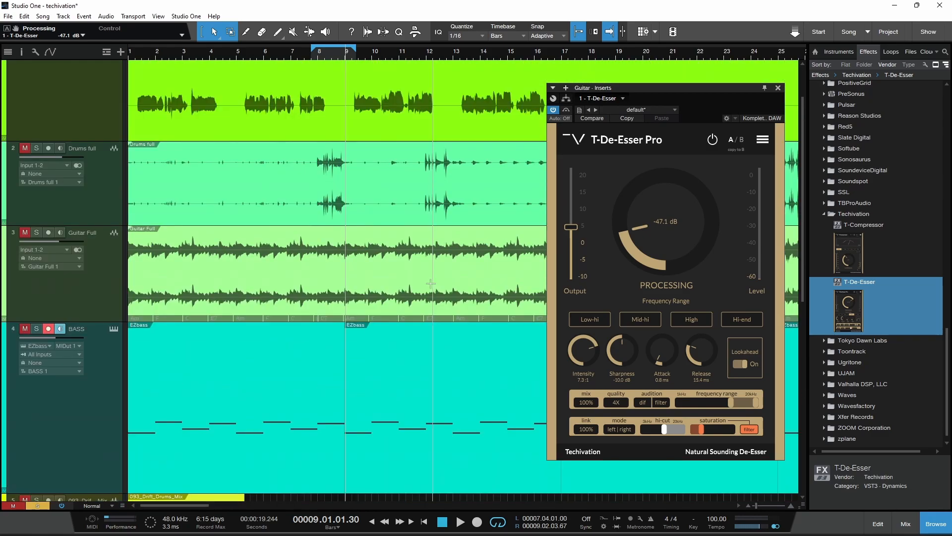
pyautogui.scroll(2, 431, 283)
# Switch to the browser and review the Common usage list and feature descriptions on Techivation's T-De-Esser Pro page
pyautogui.moveTo(415, 531)
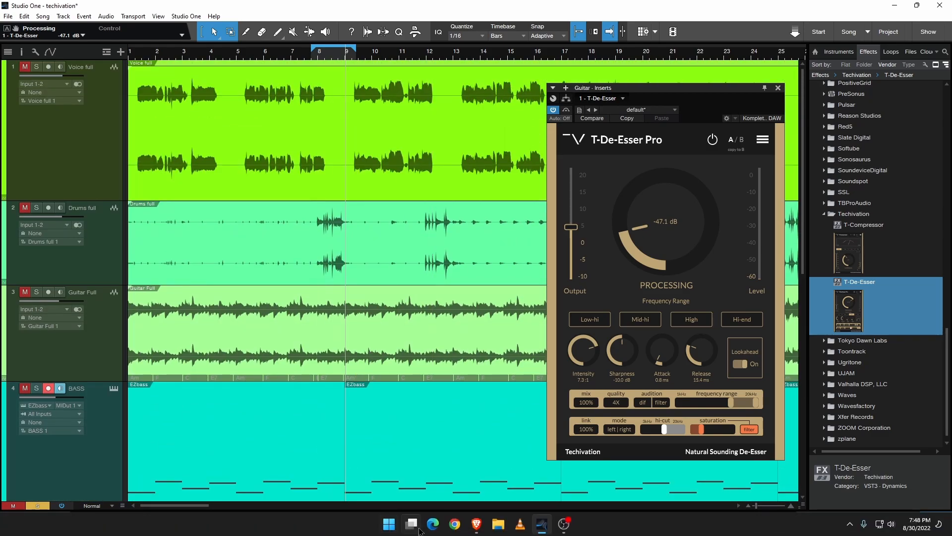
pyautogui.click(474, 525)
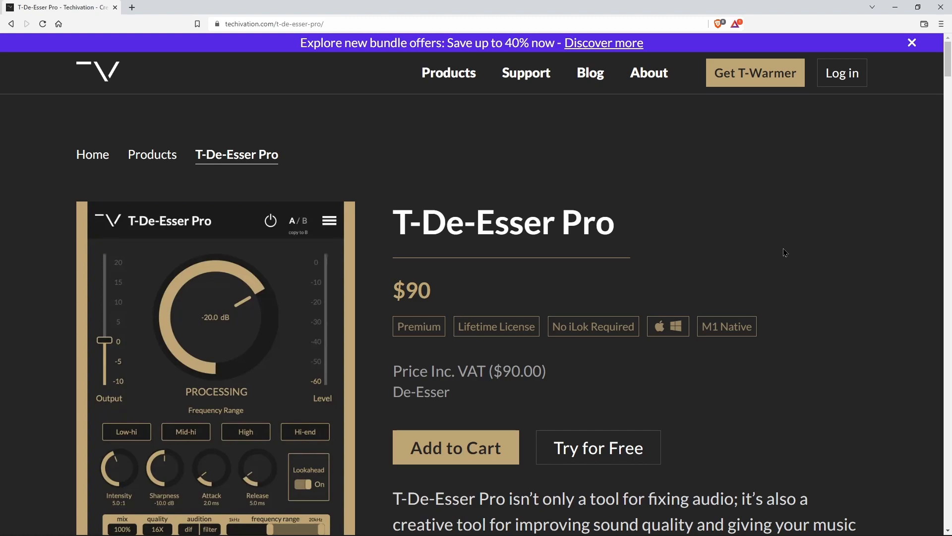
pyautogui.scroll(-15, 785, 253)
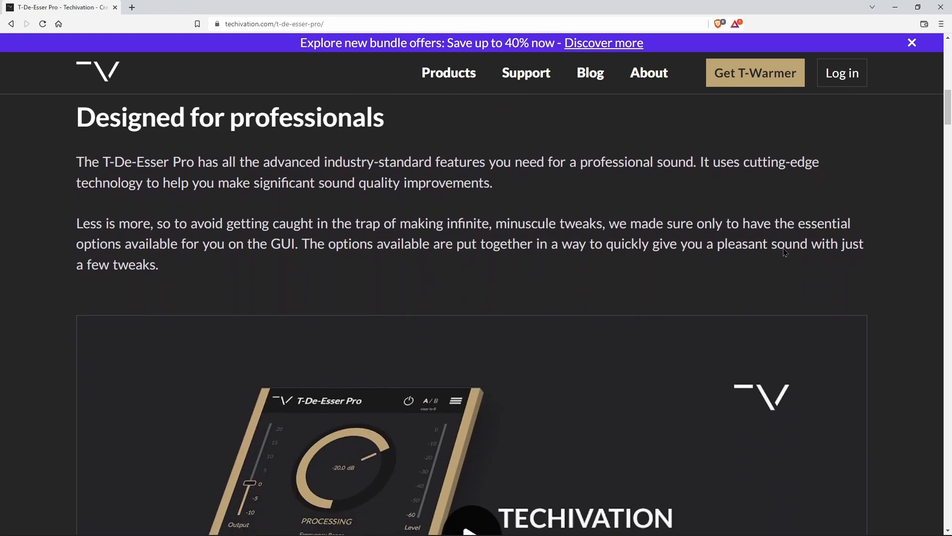
pyautogui.scroll(-14, 506, 213)
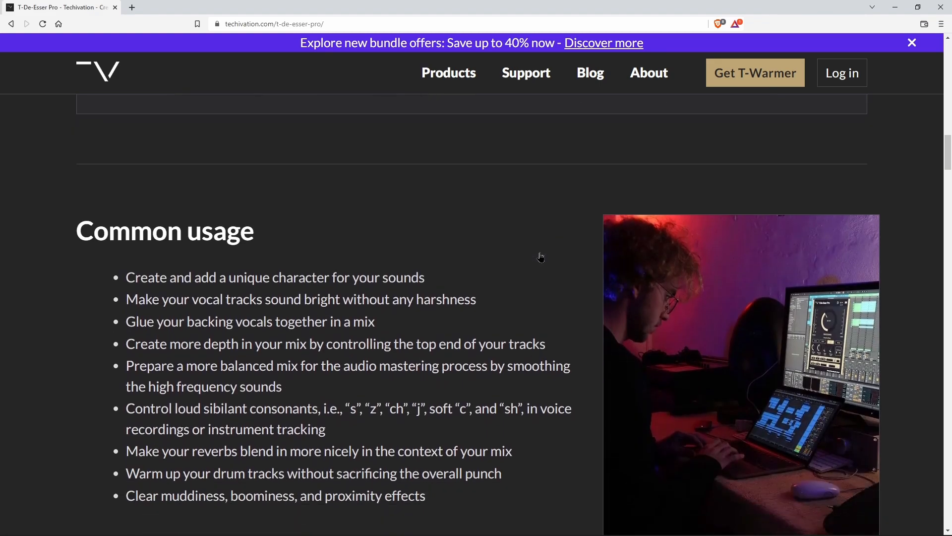
pyautogui.moveTo(126, 141); pyautogui.dragTo(474, 364)
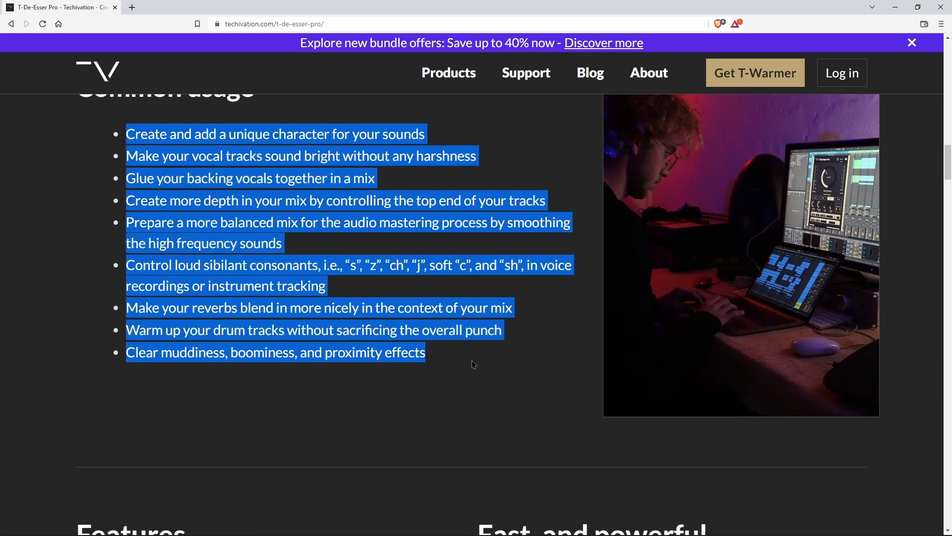
pyautogui.click(504, 400)
pyautogui.scroll(-20, 504, 400)
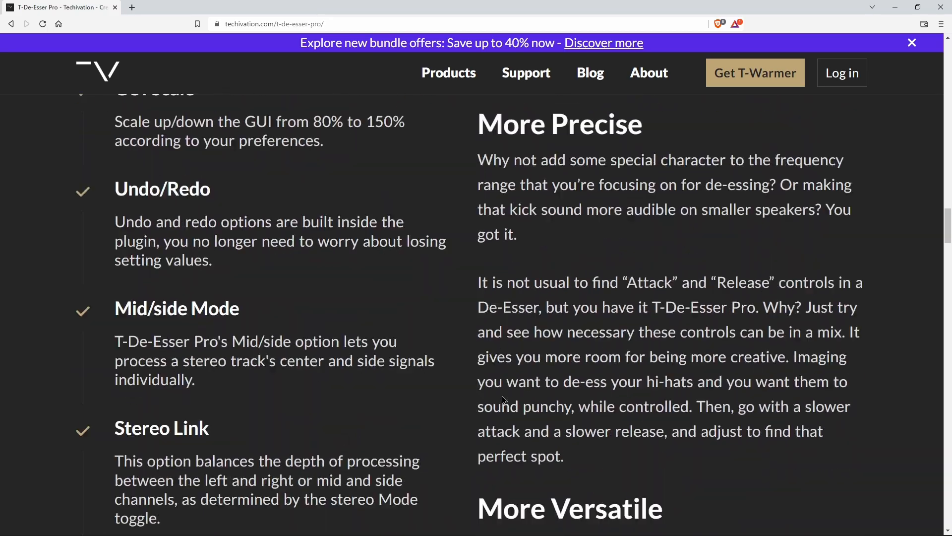
pyautogui.scroll(-12, 504, 399)
pyautogui.moveTo(936, 320); pyautogui.dragTo(934, 52)
# Open the T-De-Esser Plus product page and examine its pricing, license terms, download option and description of included Pro features
pyautogui.moveTo(452, 79)
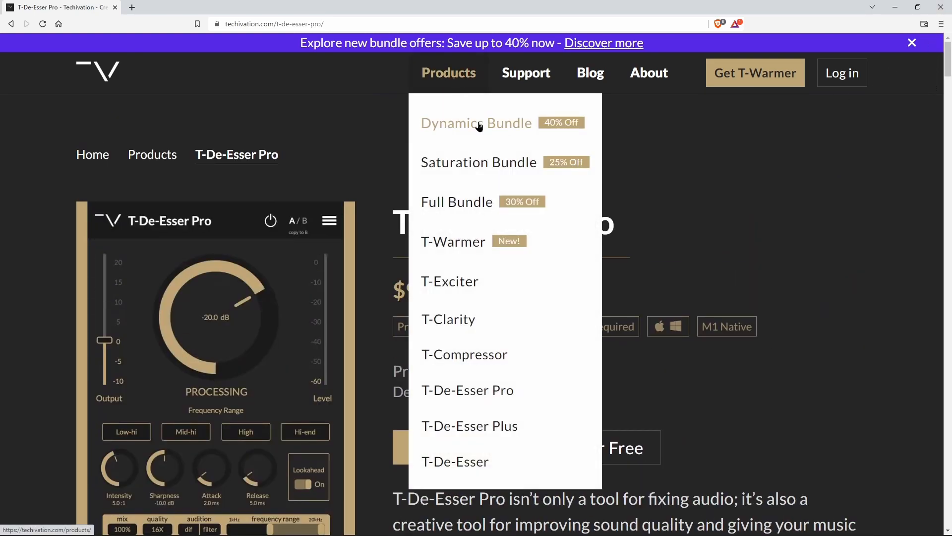
pyautogui.click(496, 426)
pyautogui.scroll(-3, 840, 369)
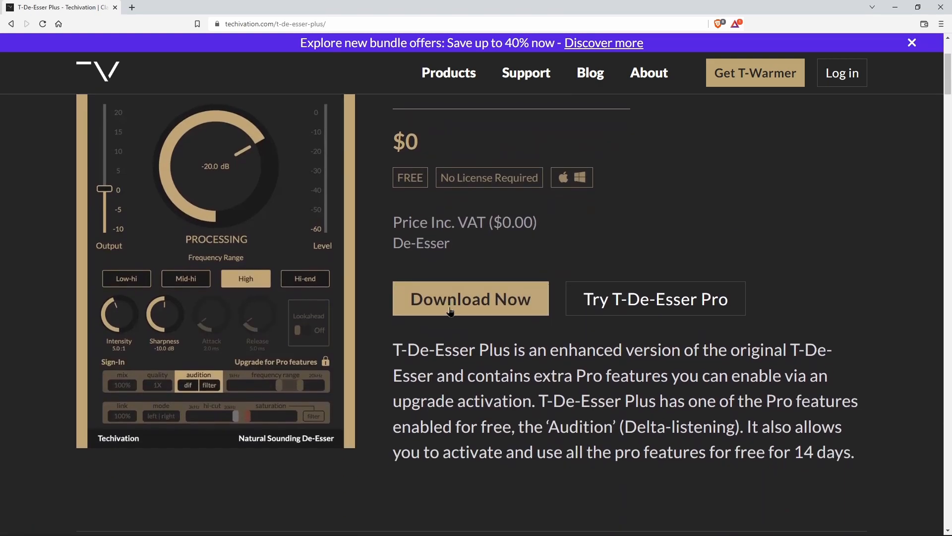
pyautogui.scroll(3, 659, 287)
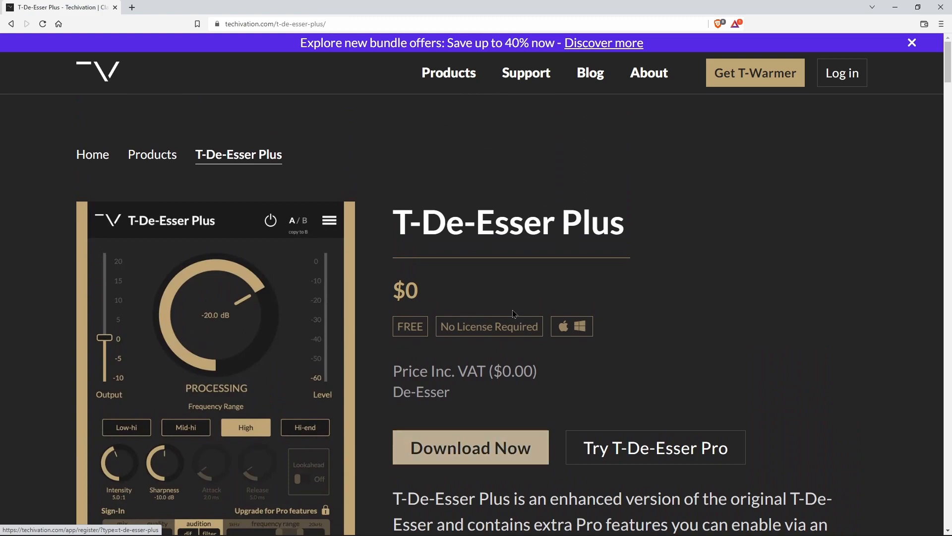
pyautogui.scroll(-5, 199, 309)
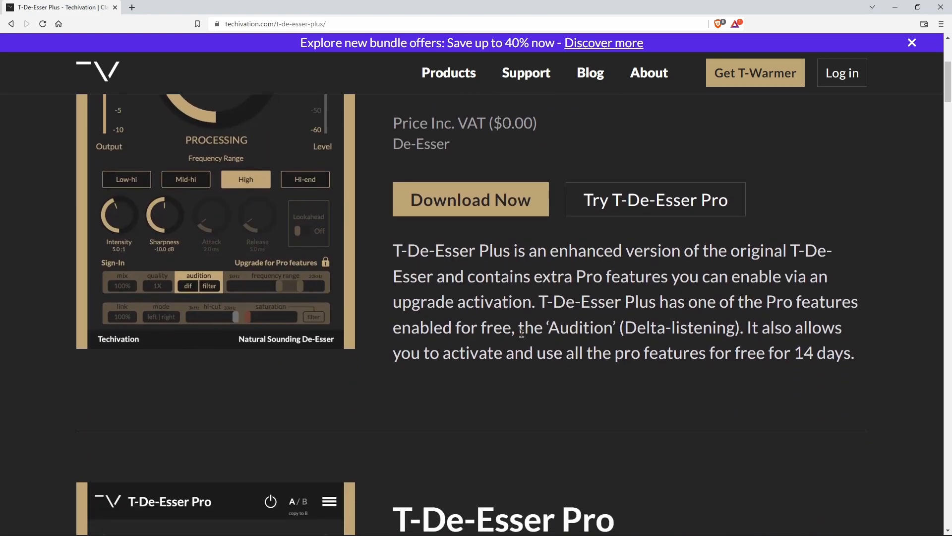
pyautogui.scroll(4, 651, 341)
pyautogui.scroll(-5, 651, 341)
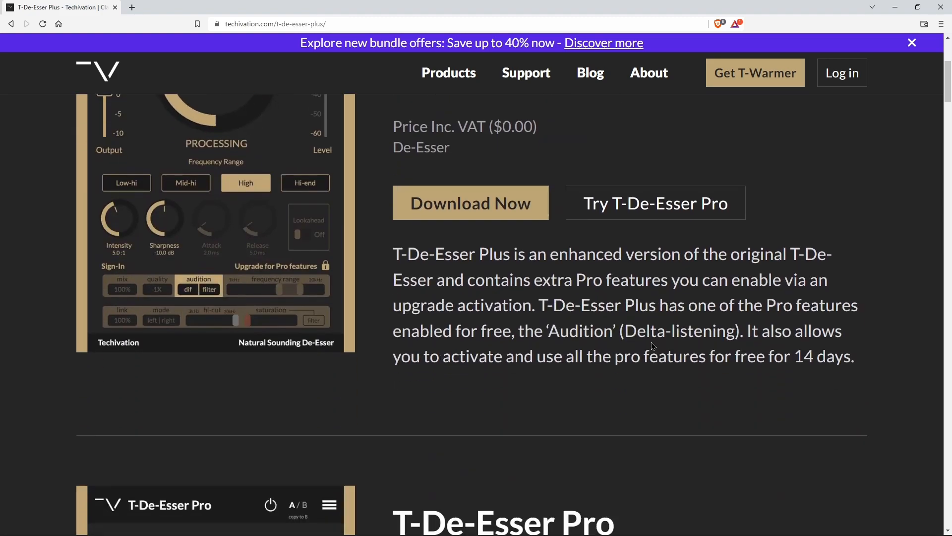
pyautogui.scroll(2, 764, 266)
pyautogui.scroll(3, 764, 266)
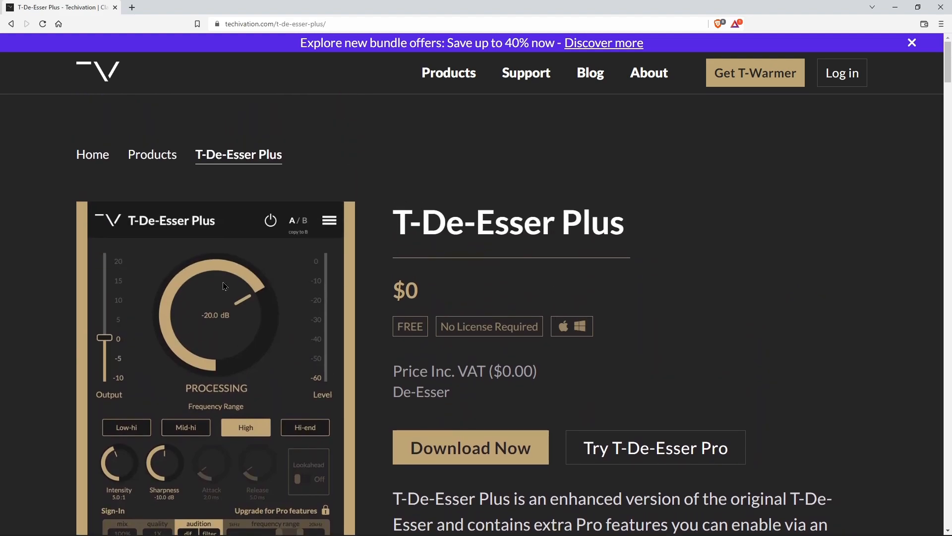
pyautogui.scroll(-8, 224, 286)
pyautogui.scroll(1, 697, 327)
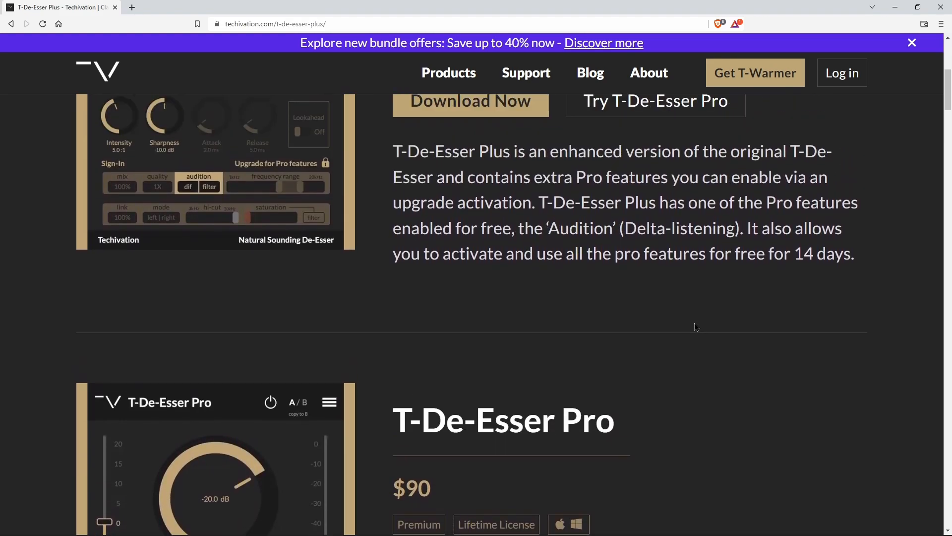
pyautogui.scroll(7, 696, 327)
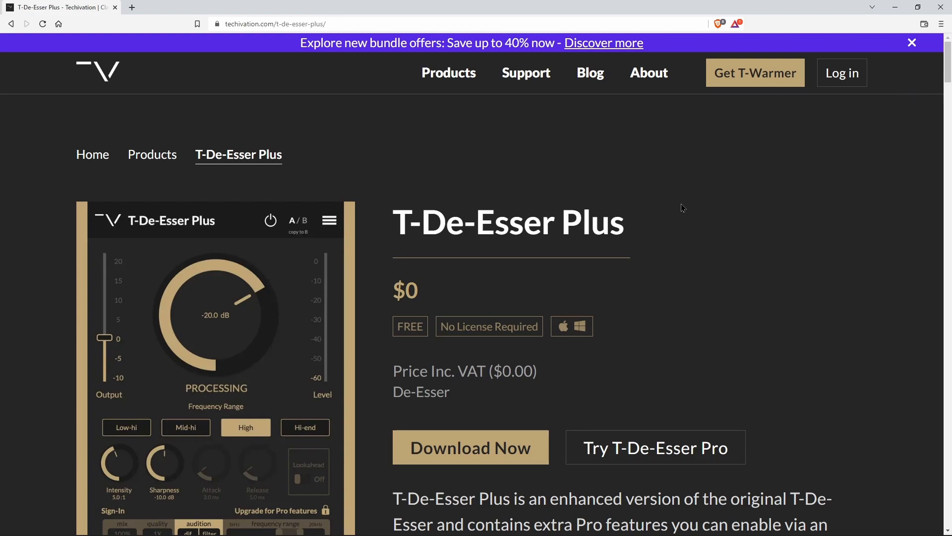
# Go back to the T-De-Esser Pro product page, then close the browser to return to Studio One
pyautogui.click(12, 24)
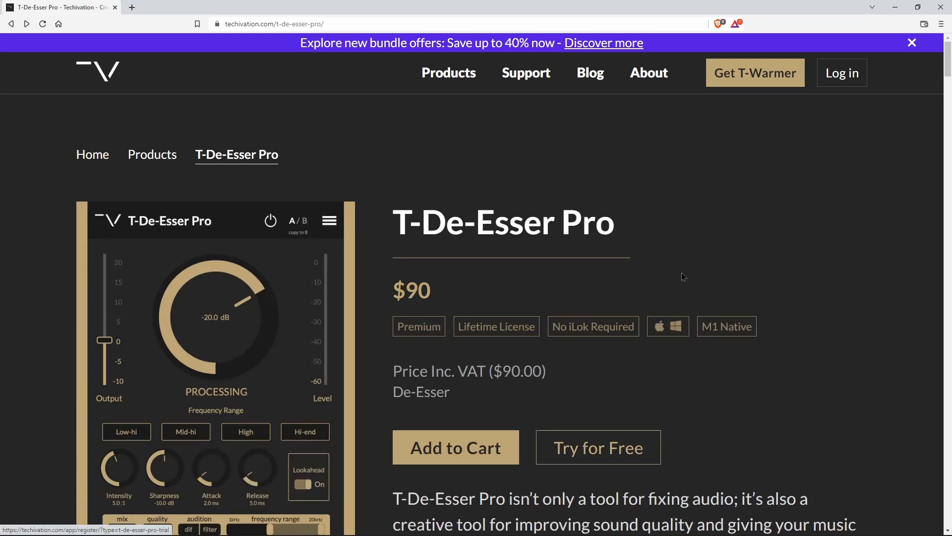
pyautogui.click(949, 6)
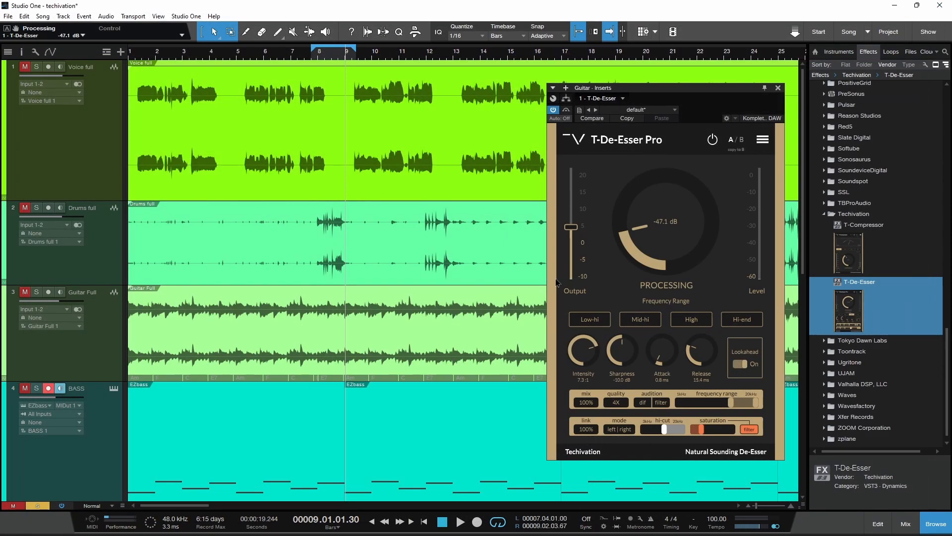